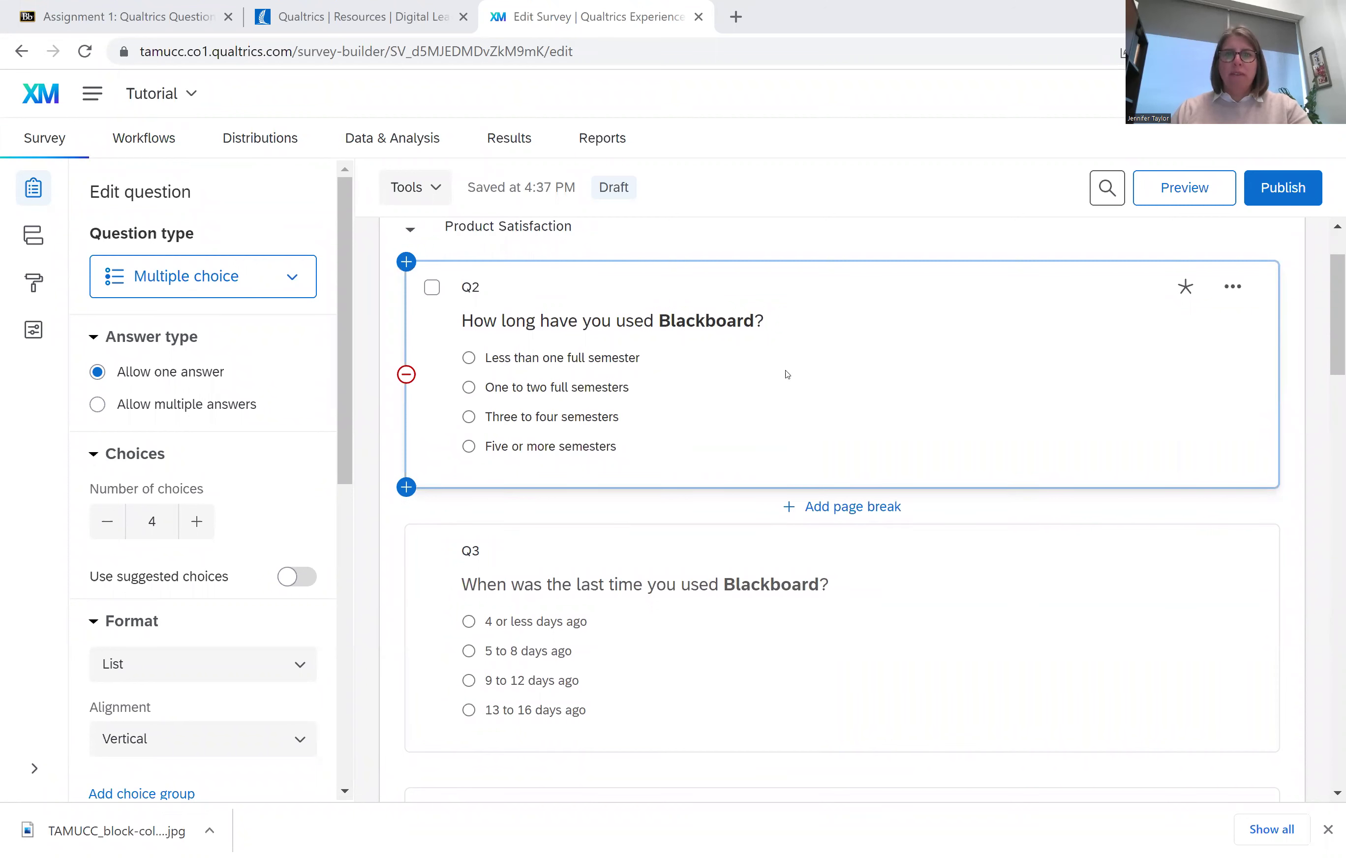
Review all the questions in the Product Satisfaction block and check which ones lack a response requirement
scroll(723, 598, "down", 2)
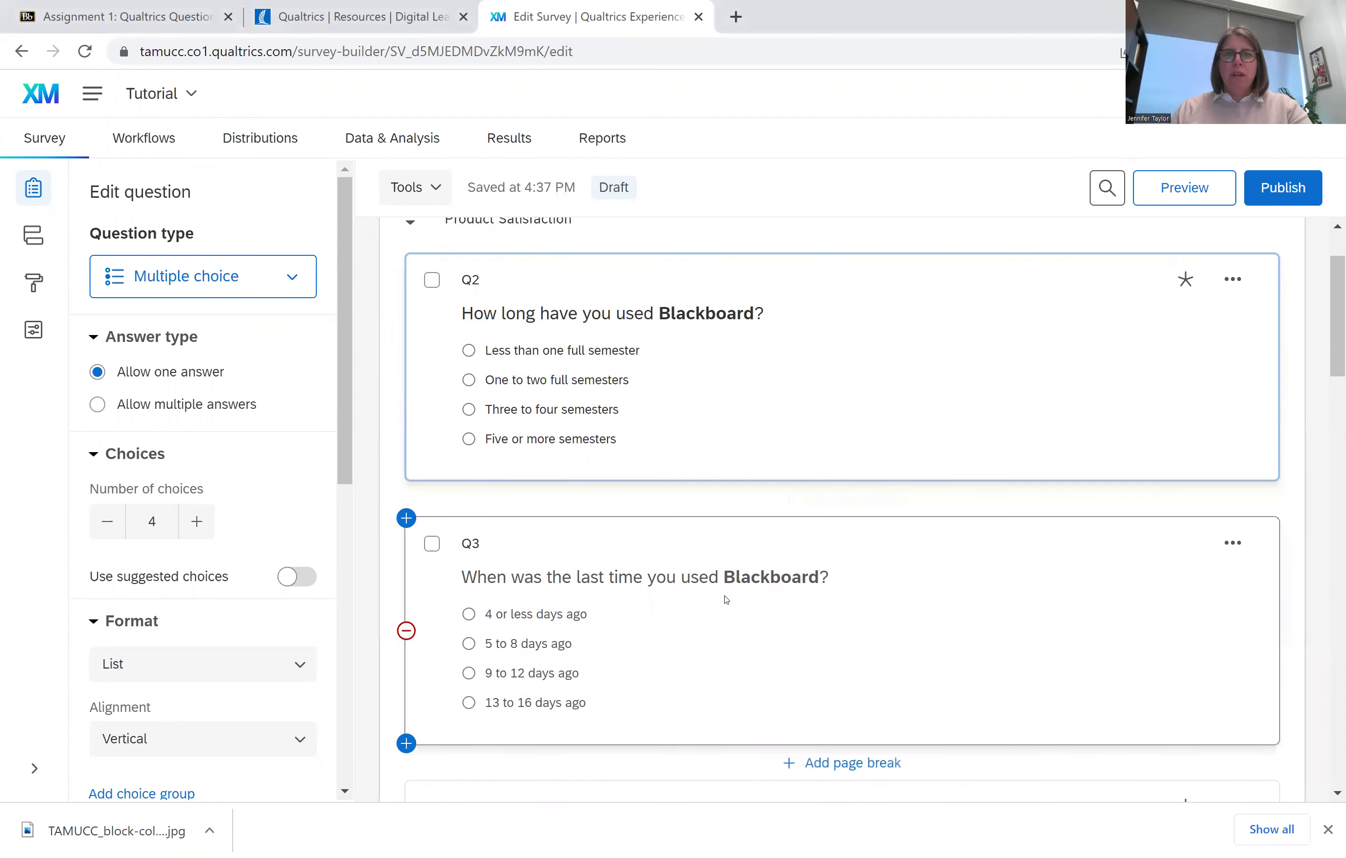
scroll(734, 556, "down", 4)
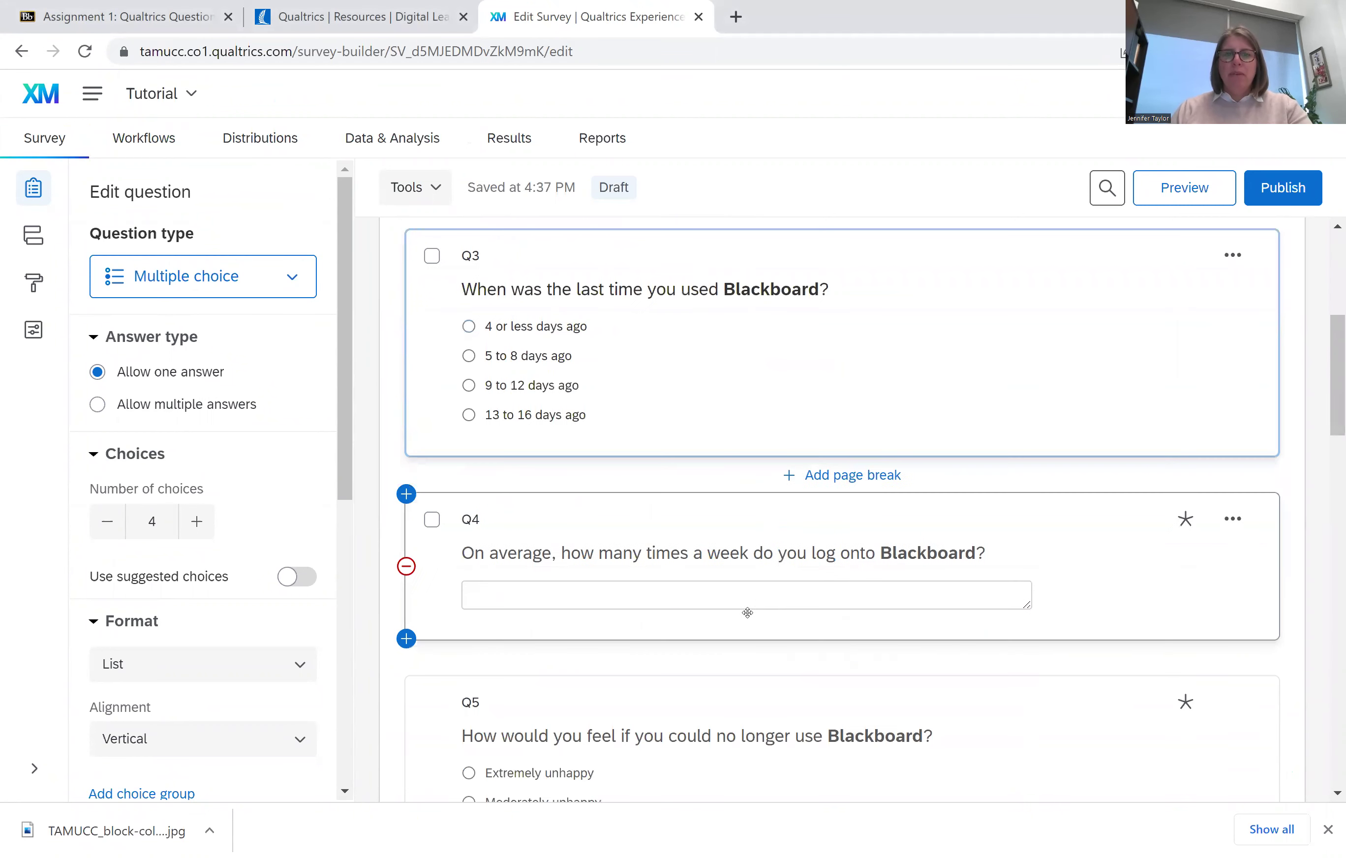
left_click(748, 590)
scroll(749, 593, "down", 6)
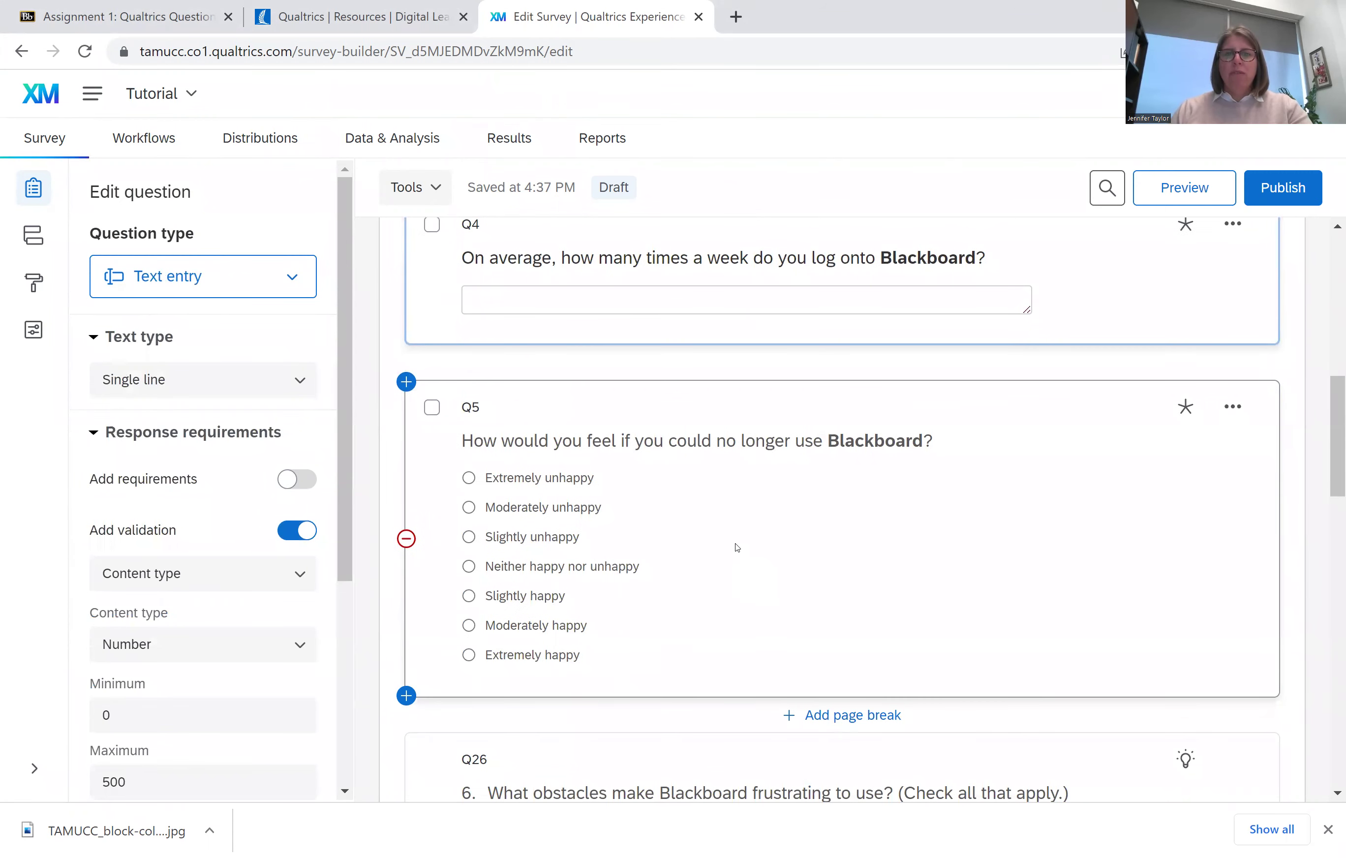
scroll(736, 547, "down", 4)
left_click(737, 550)
scroll(741, 554, "down", 4)
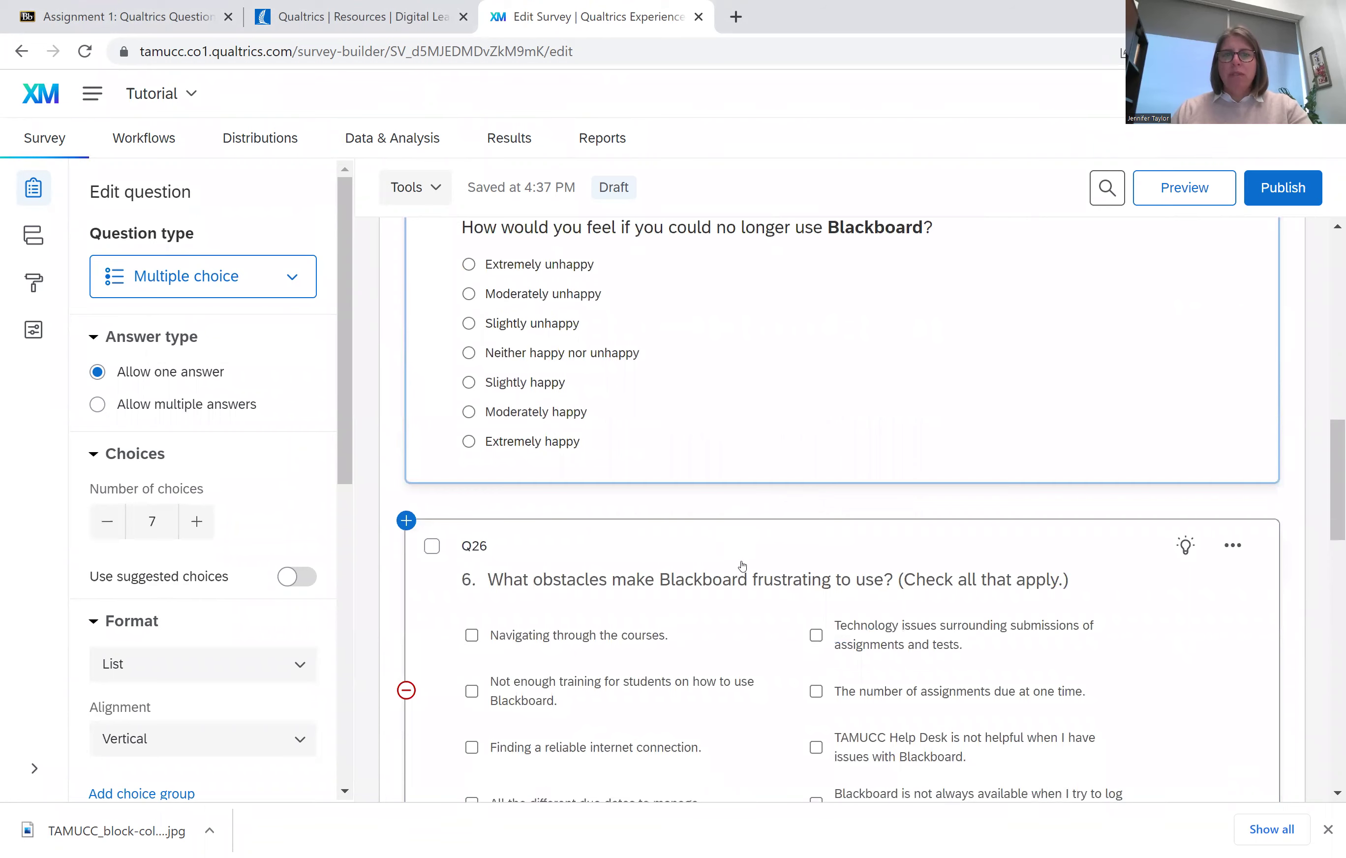
left_click(746, 525)
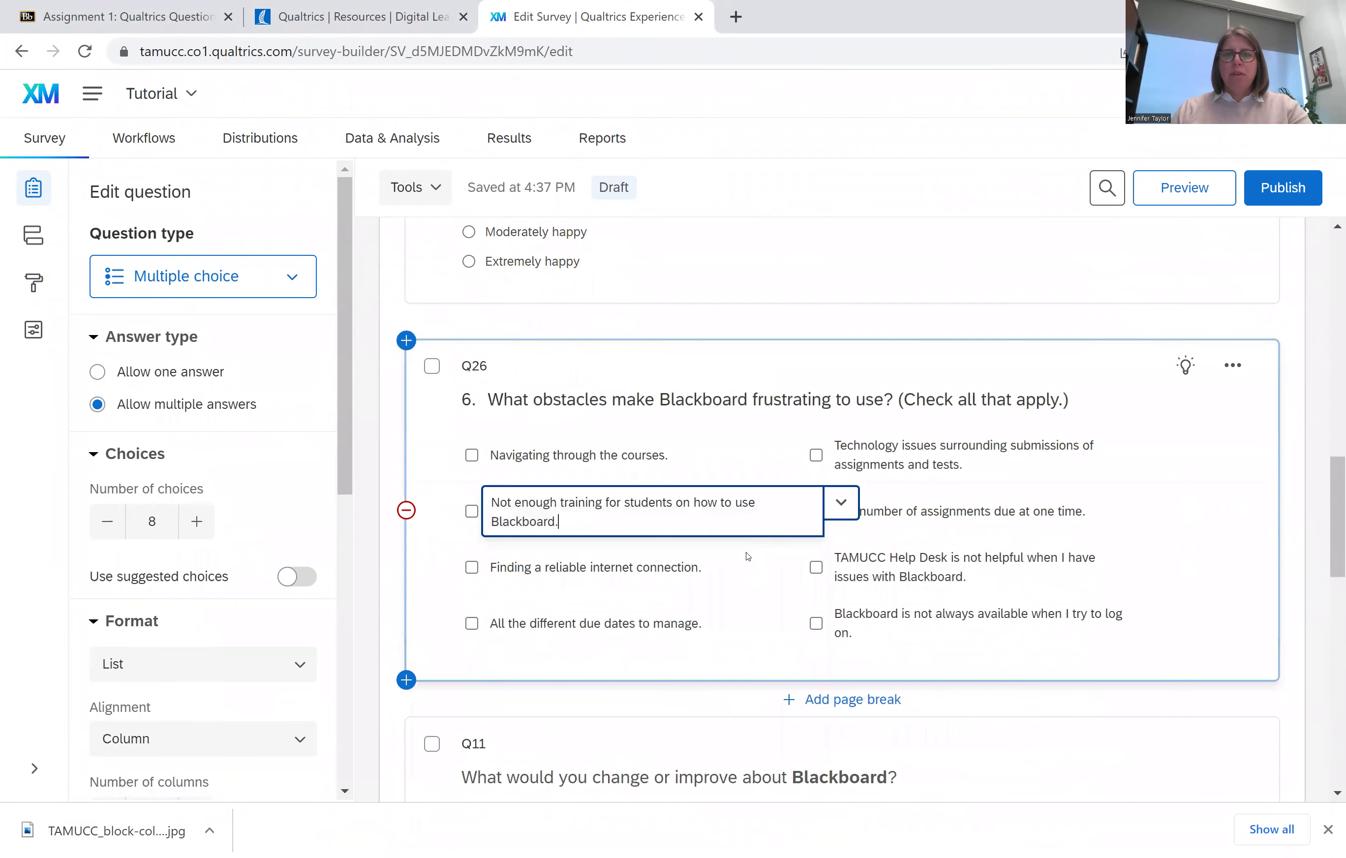
scroll(748, 548, "down", 3)
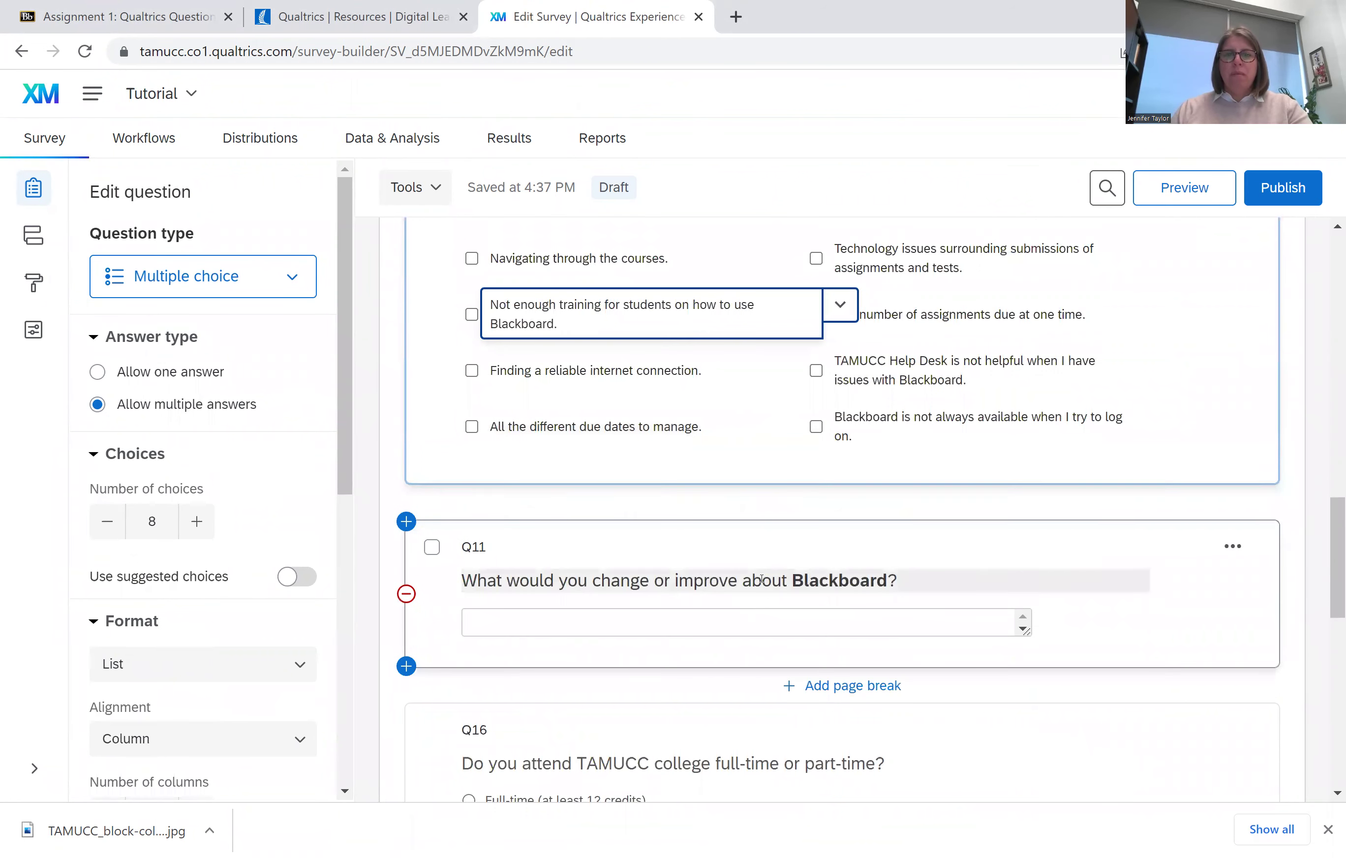
left_click(761, 580)
scroll(919, 694, "down", 3)
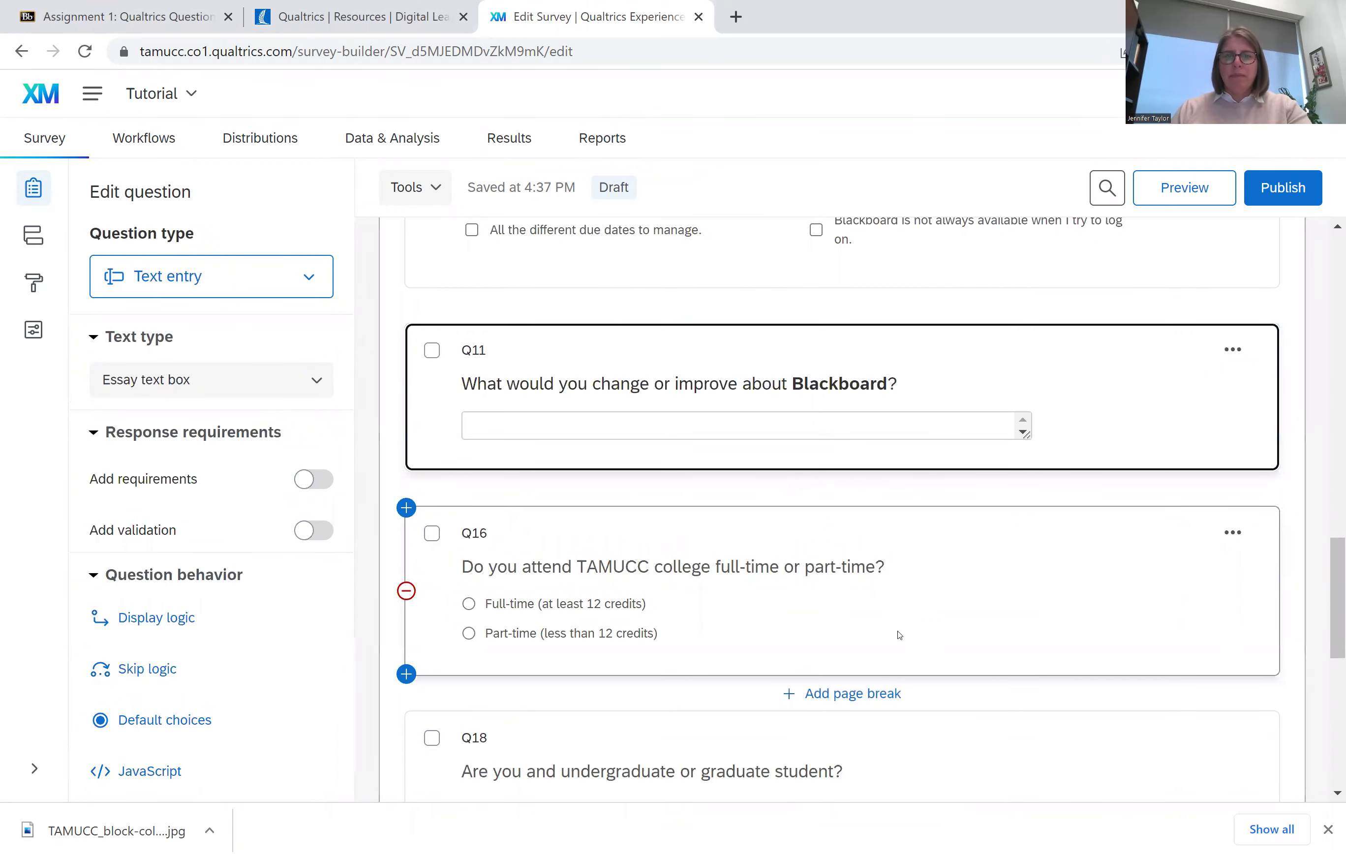
scroll(892, 601, "down", 2)
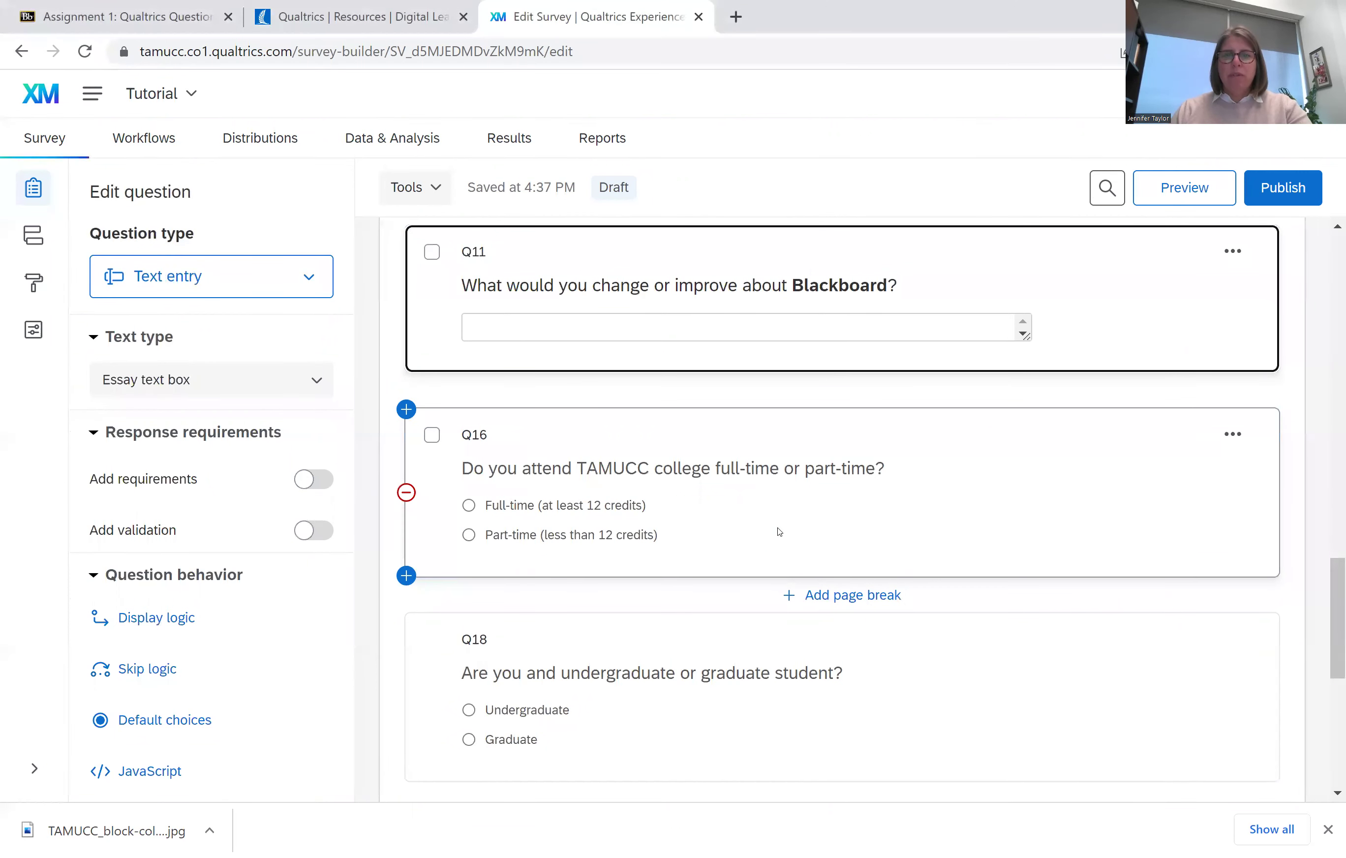
scroll(780, 531, "down", 3)
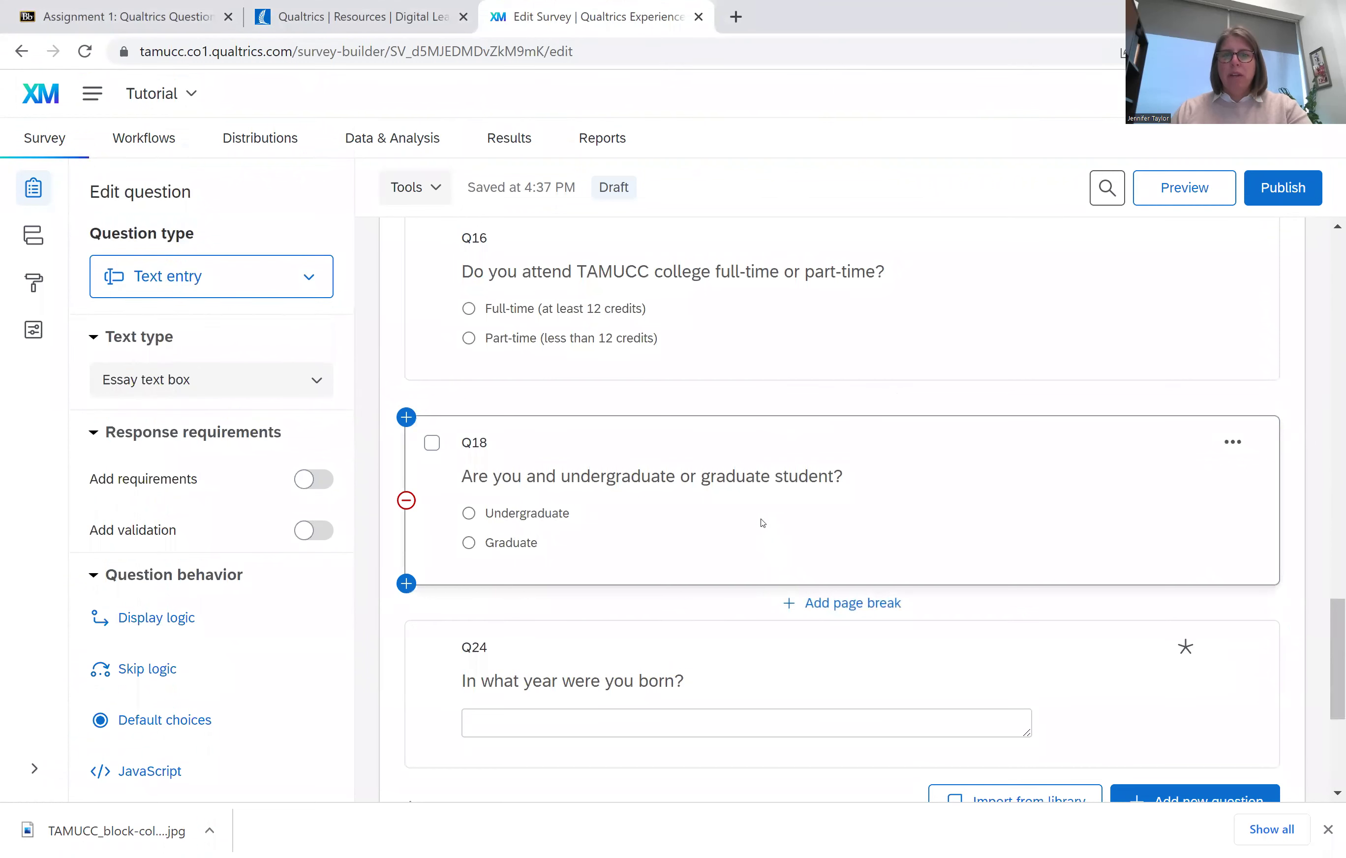
scroll(797, 609, "down", 3)
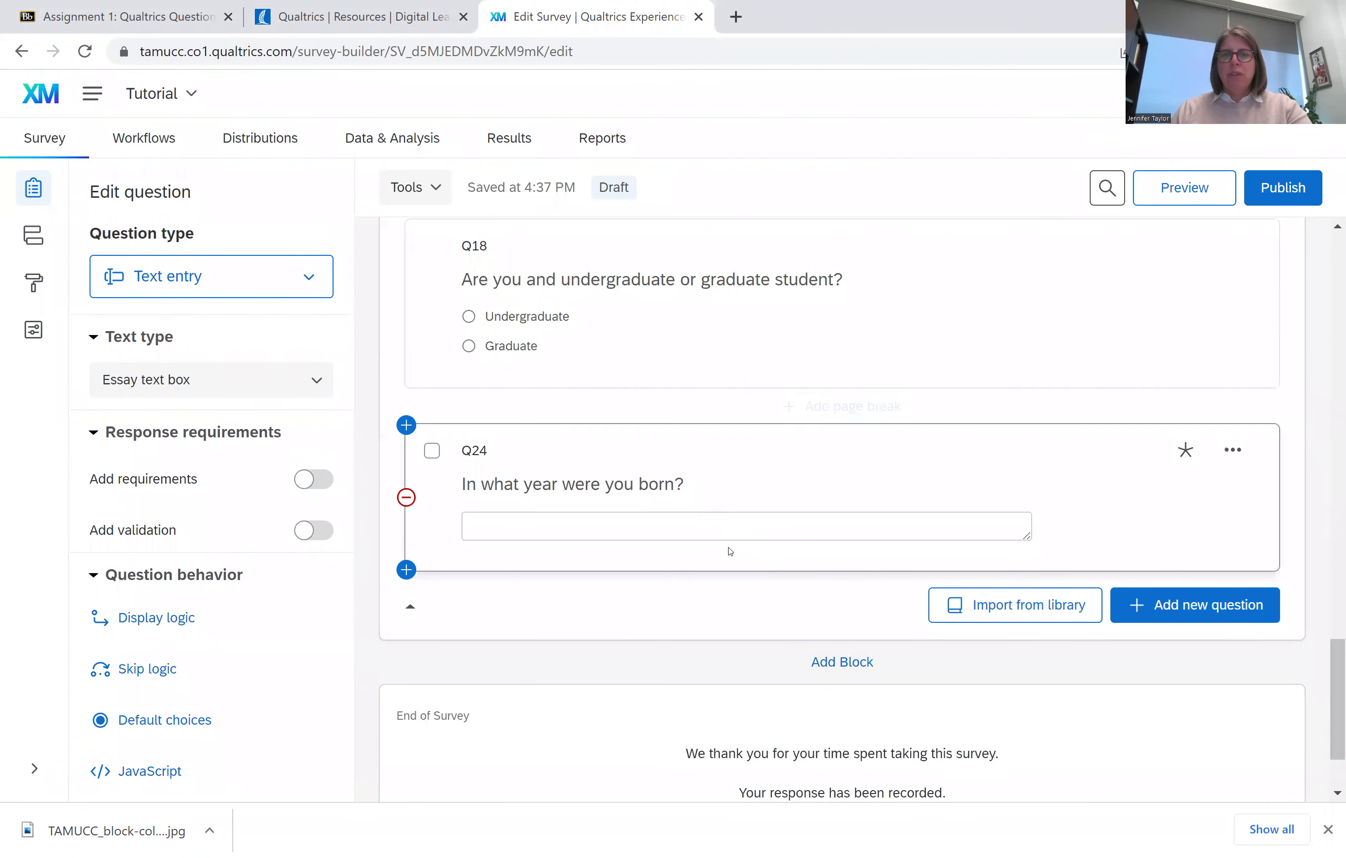
scroll(787, 592, "down", 1)
scroll(788, 593, "up", 4)
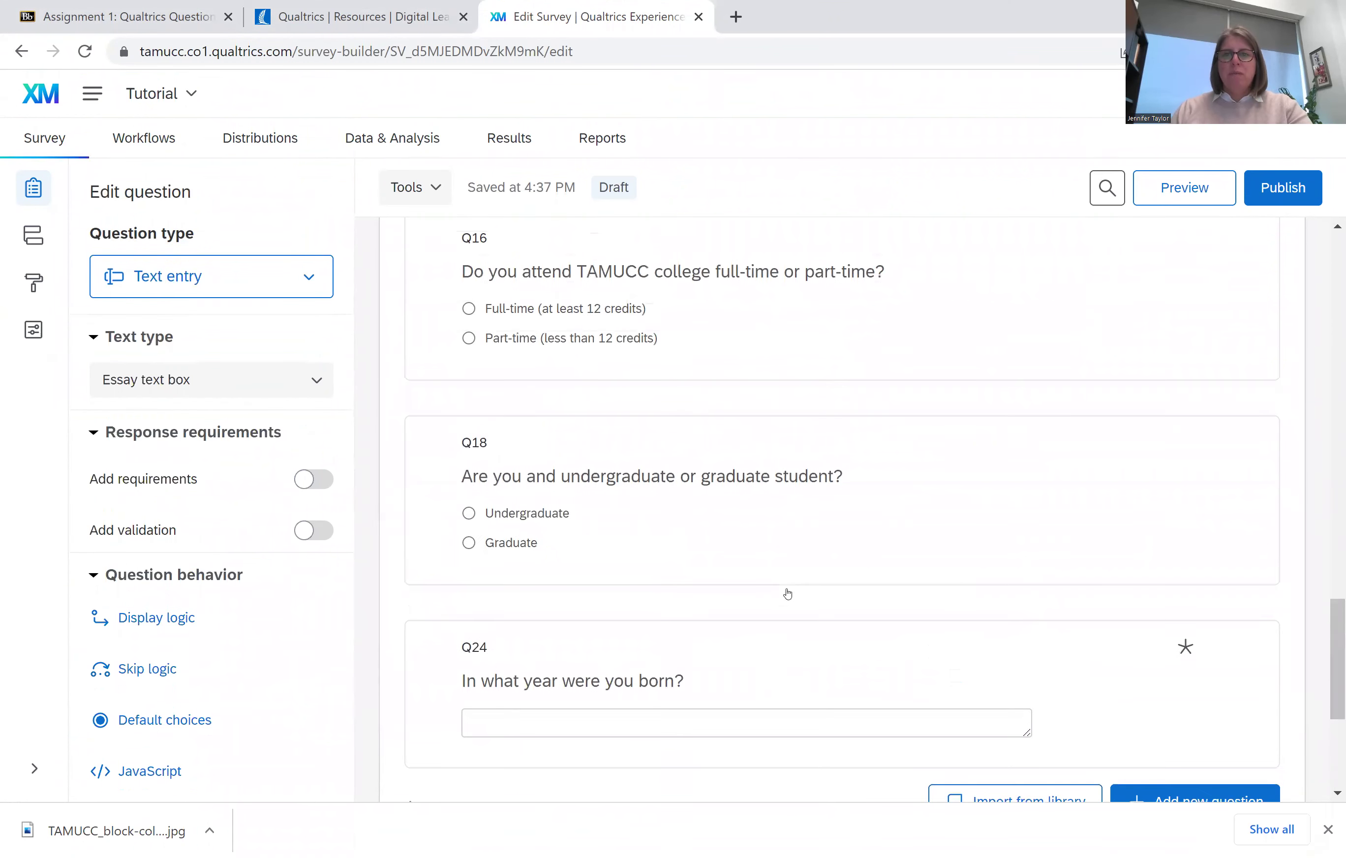
scroll(788, 592, "up", 11)
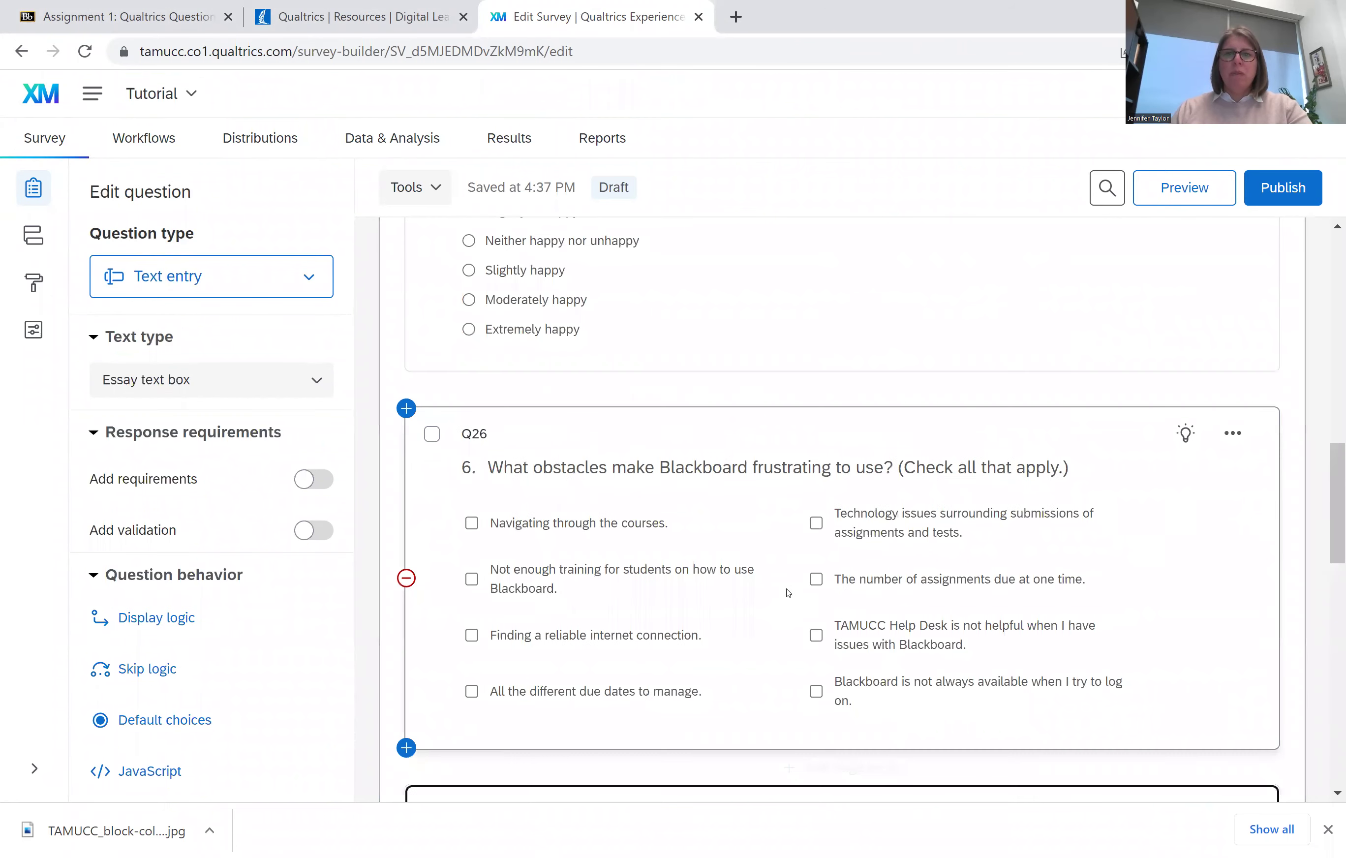
scroll(789, 592, "up", 10)
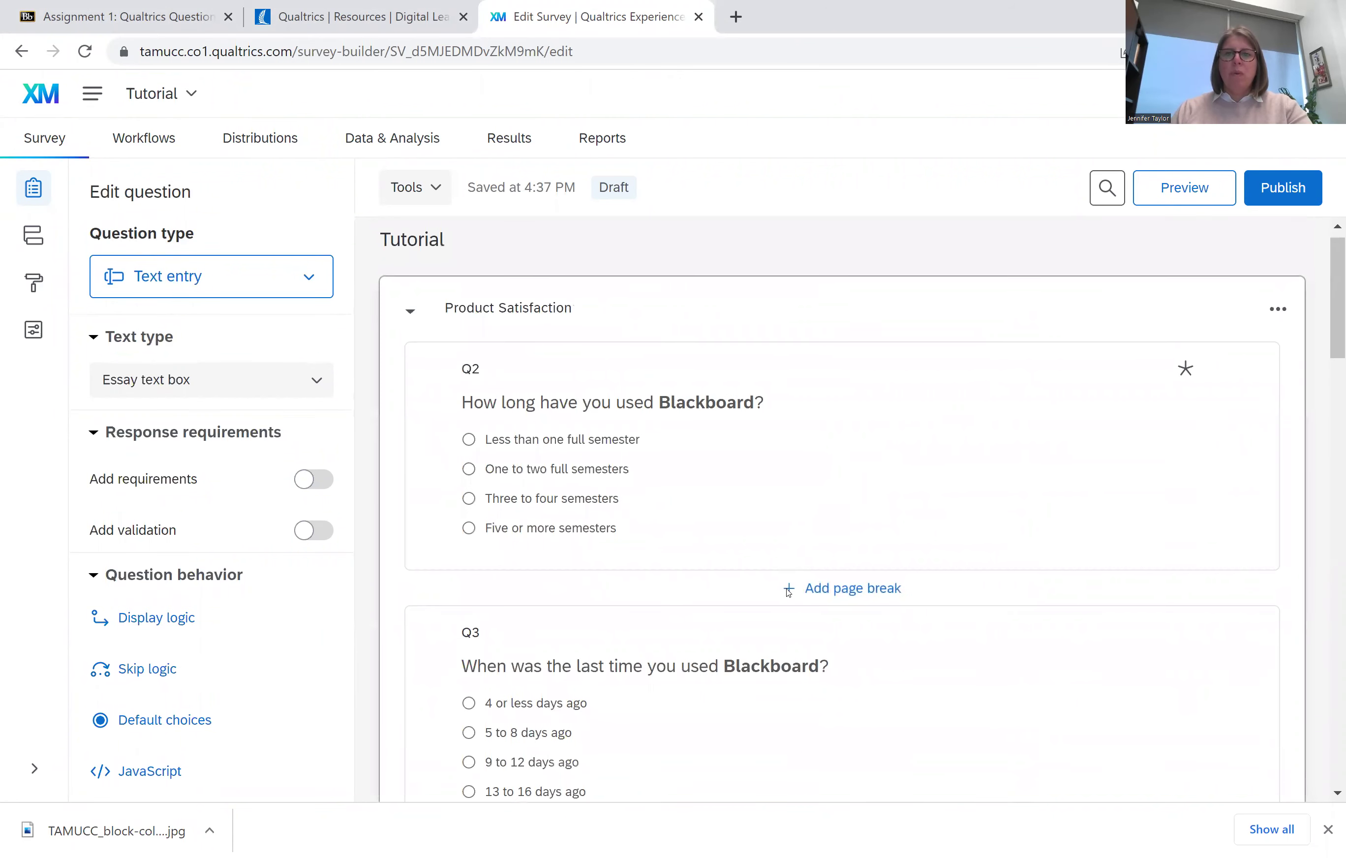
Make Q3, about when Blackboard was last used, a forced-response question
scroll(789, 593, "down", 3)
left_click(1014, 528)
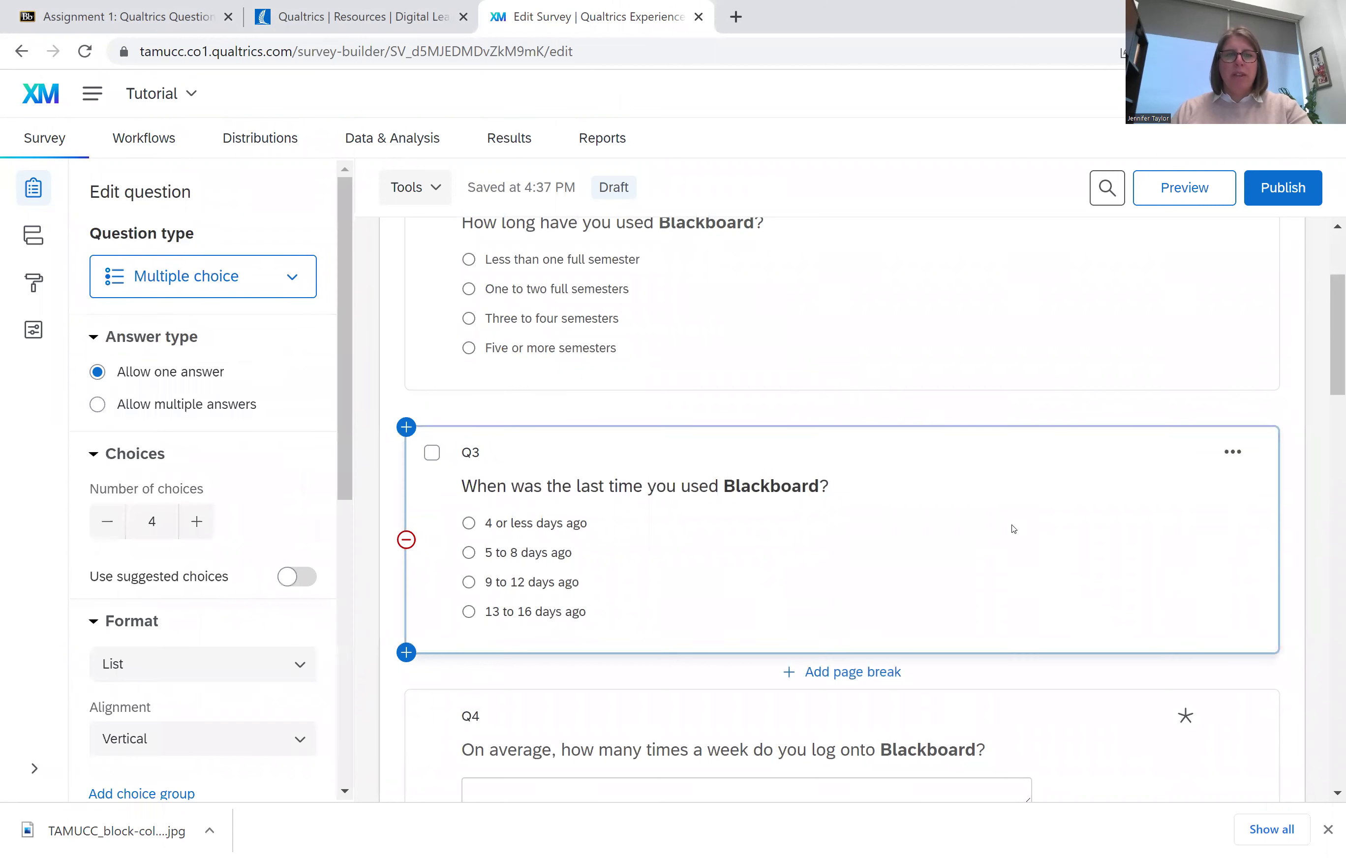
scroll(222, 570, "down", 7)
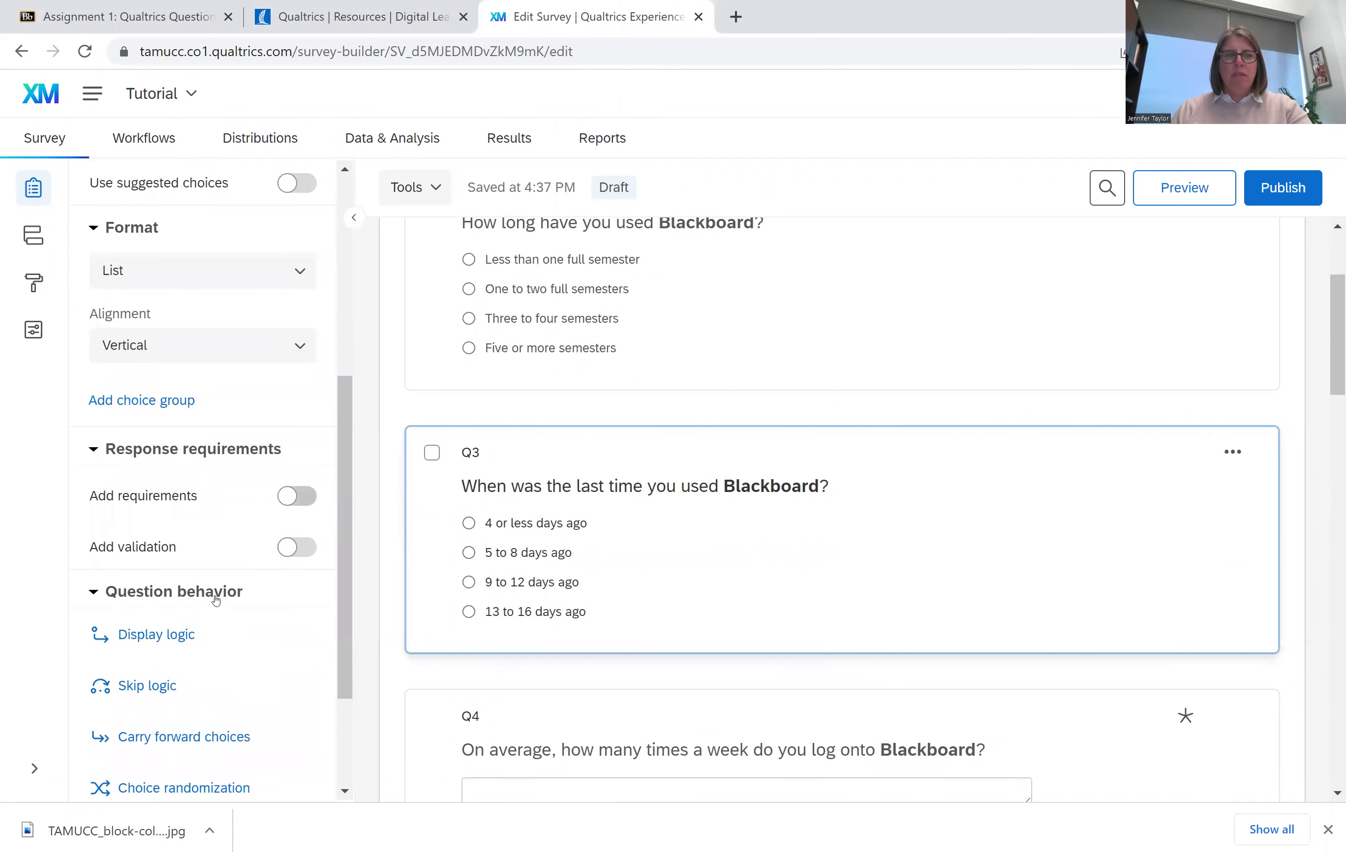
scroll(216, 600, "down", 3)
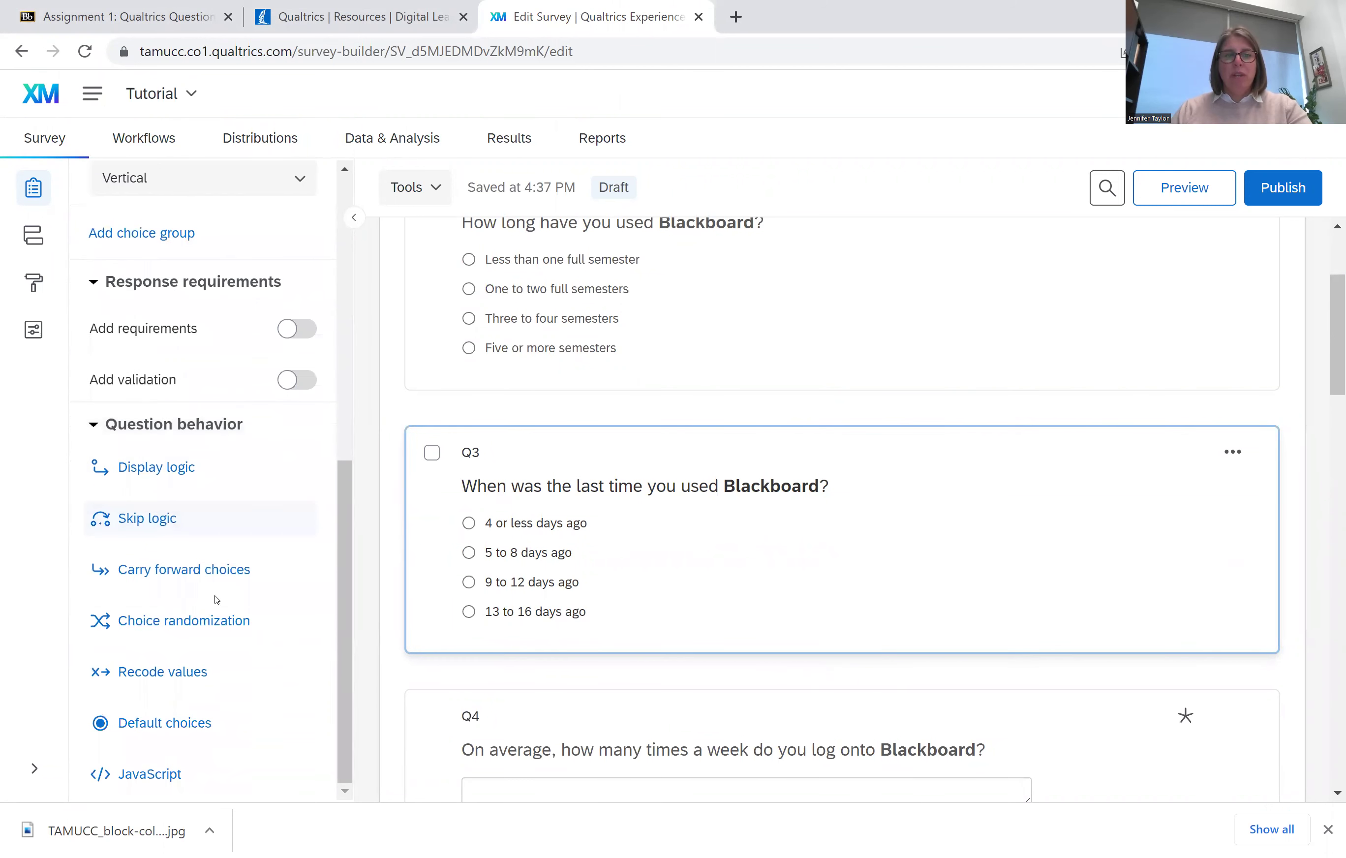
scroll(289, 576, "up", 5)
left_click(304, 625)
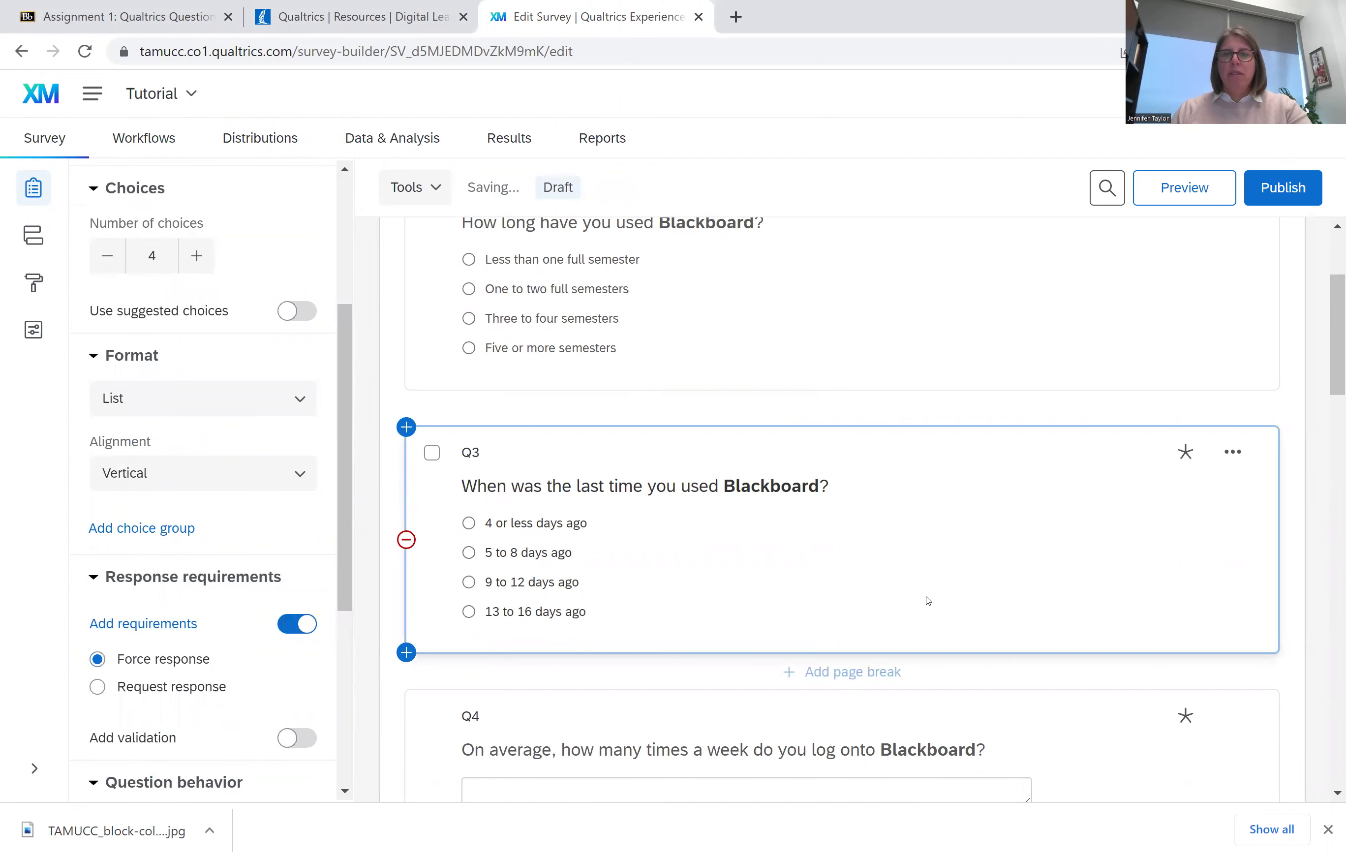
Turn on the force response requirement for Q26, about the obstacles that make Blackboard frustrating to use
scroll(925, 600, "down", 3)
scroll(1119, 590, "down", 9)
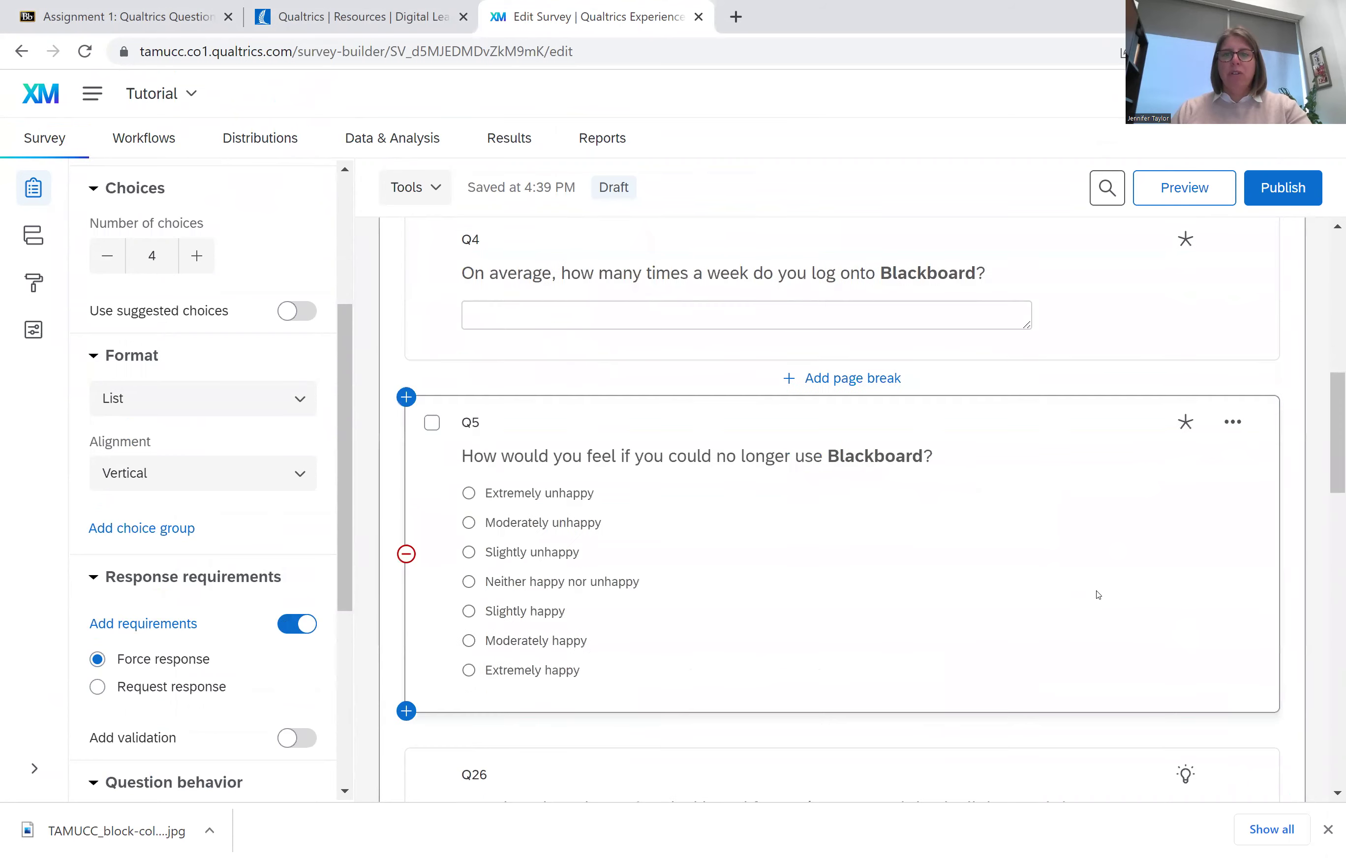
left_click(1211, 476)
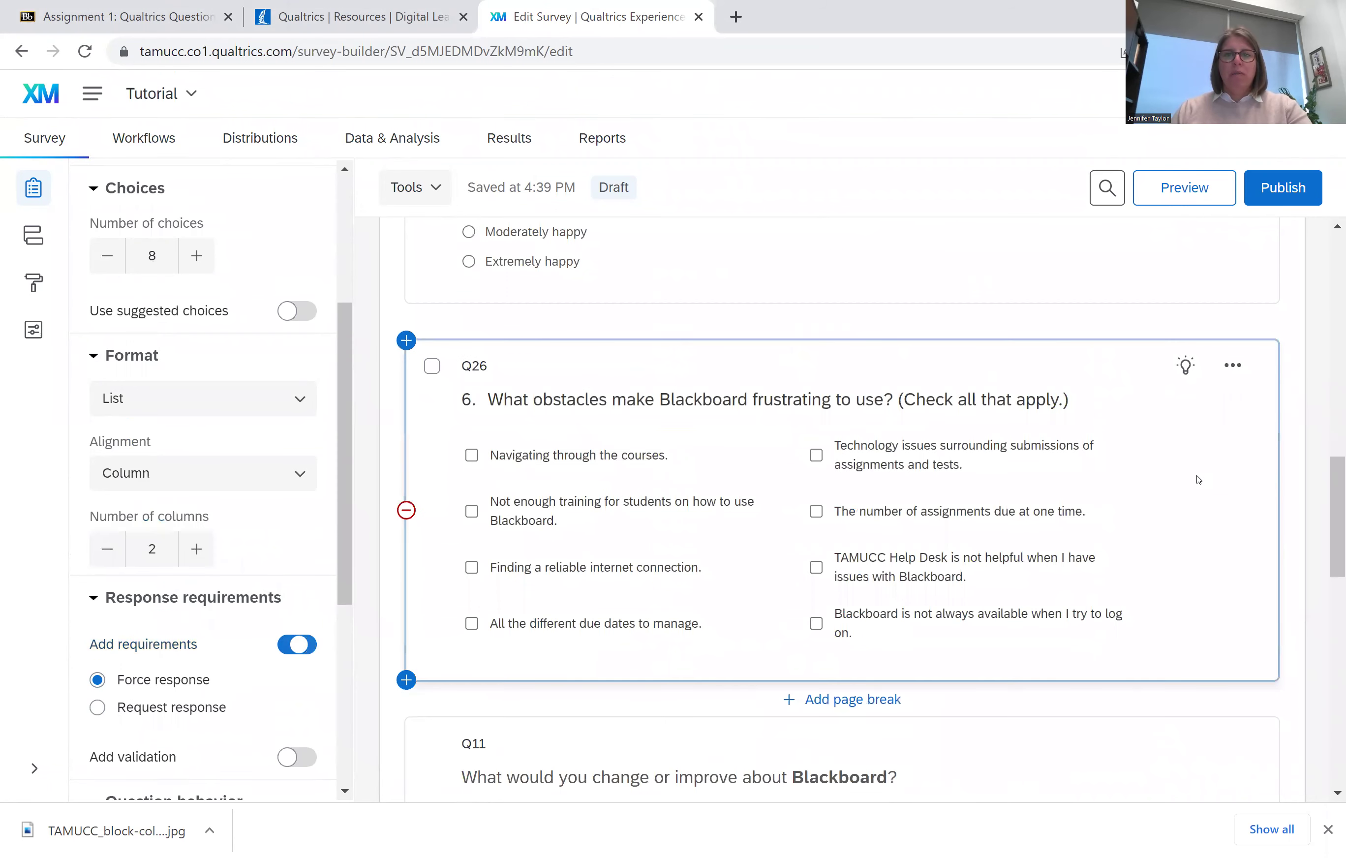
left_click(306, 645)
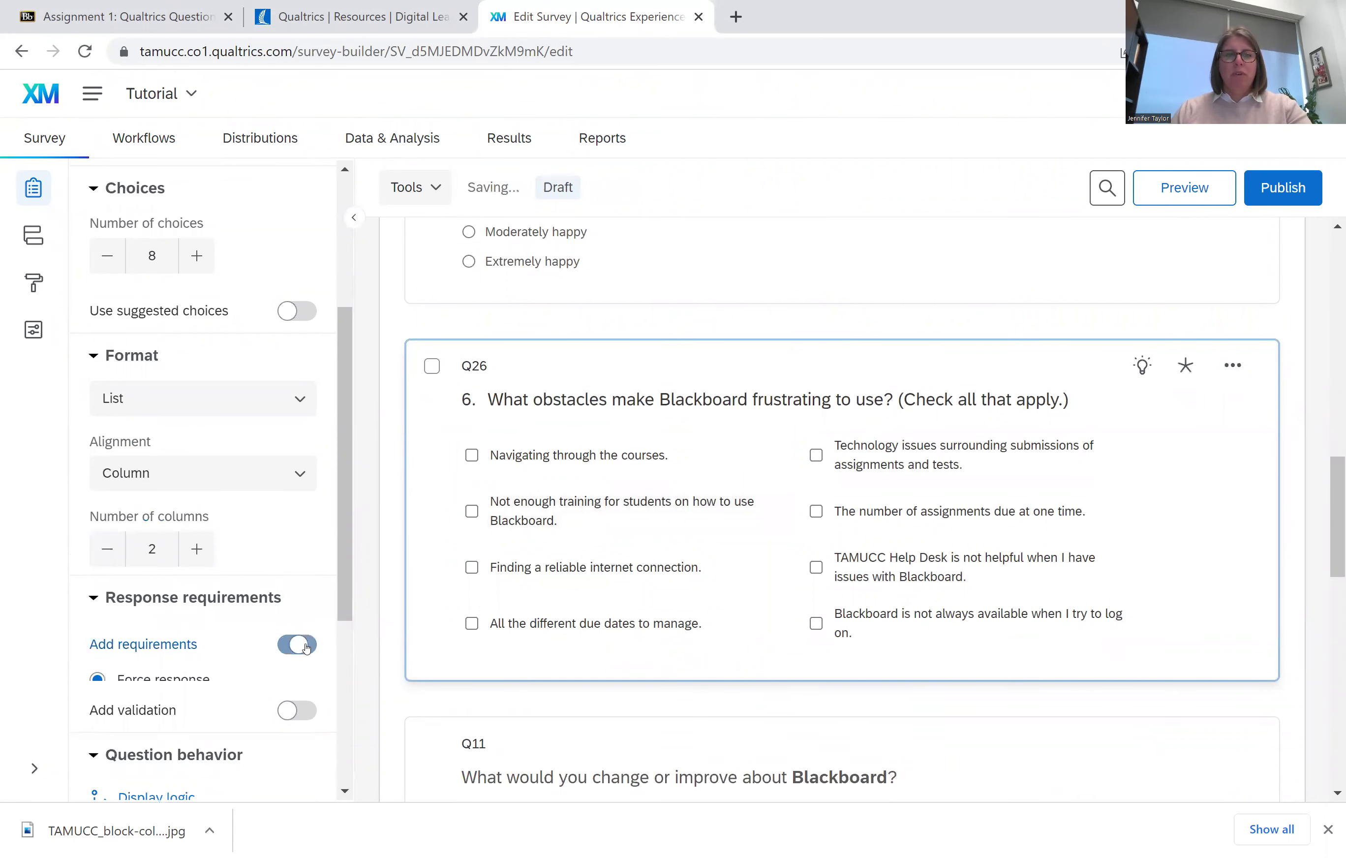
Require a forced response for Q11, the essay question on what to change or improve about Blackboard
scroll(891, 599, "down", 4)
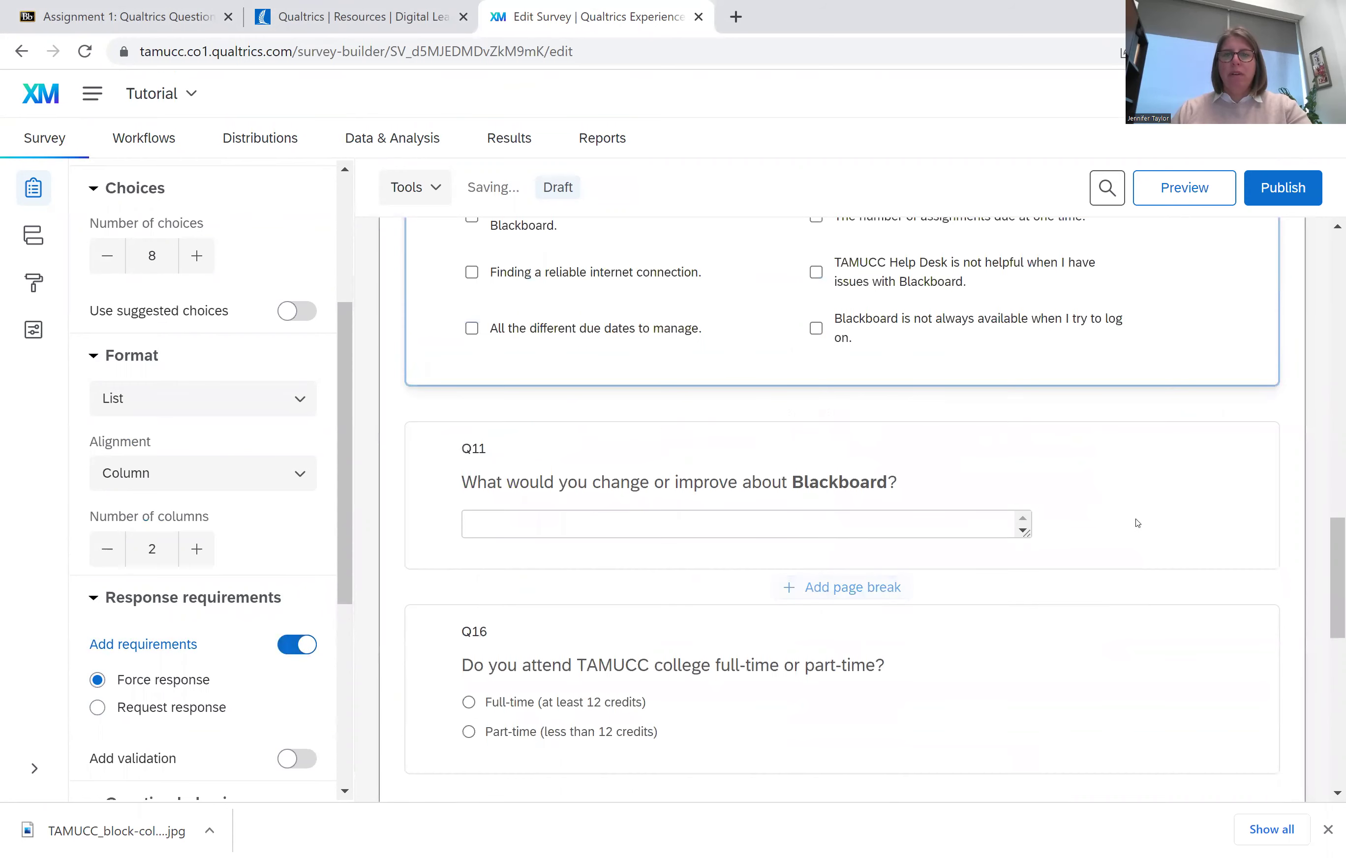
left_click(1121, 520)
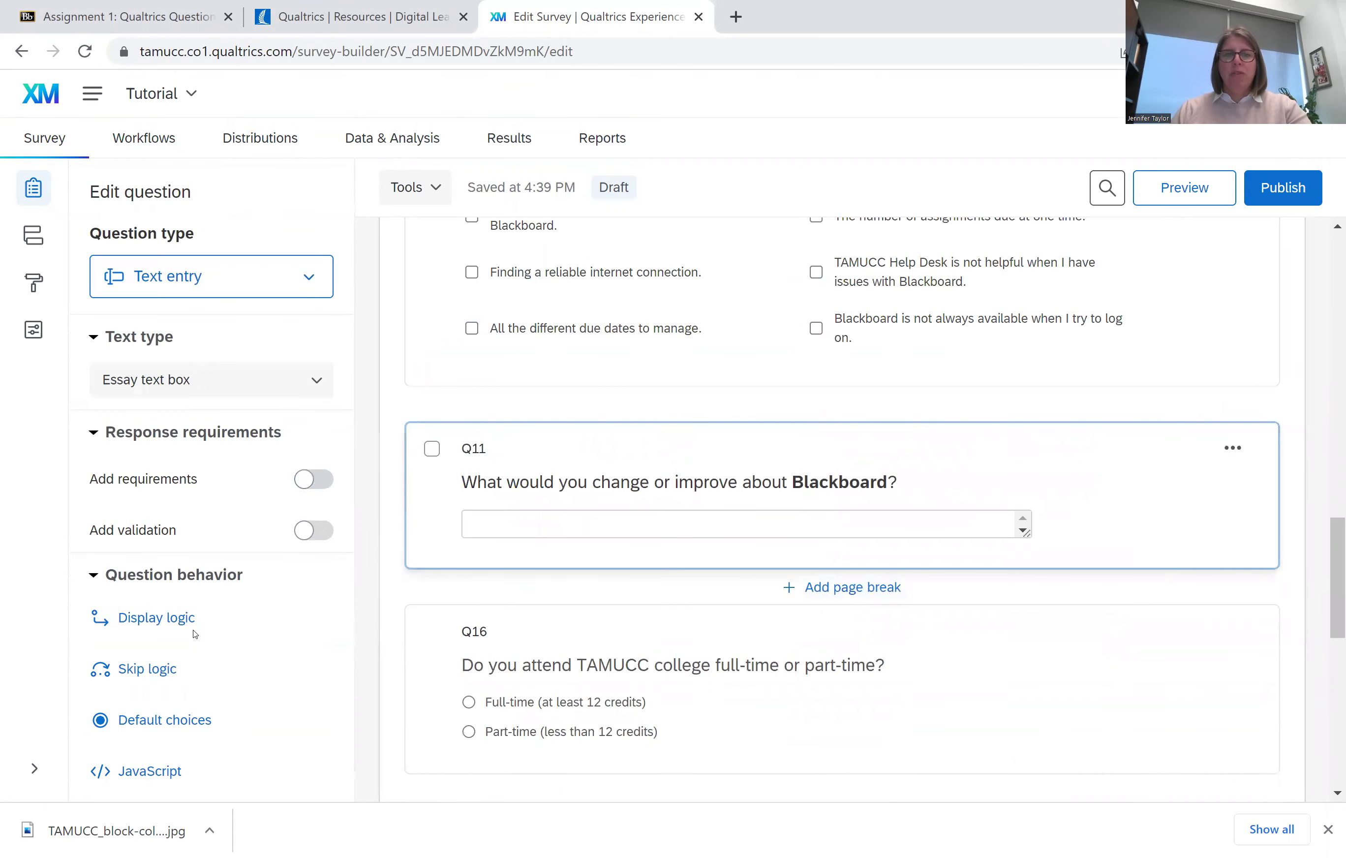
left_click(314, 480)
Add a force response requirement to Q16, about attending TAMUCC full-time or part-time
scroll(1154, 566, "down", 1)
scroll(1136, 582, "down", 2)
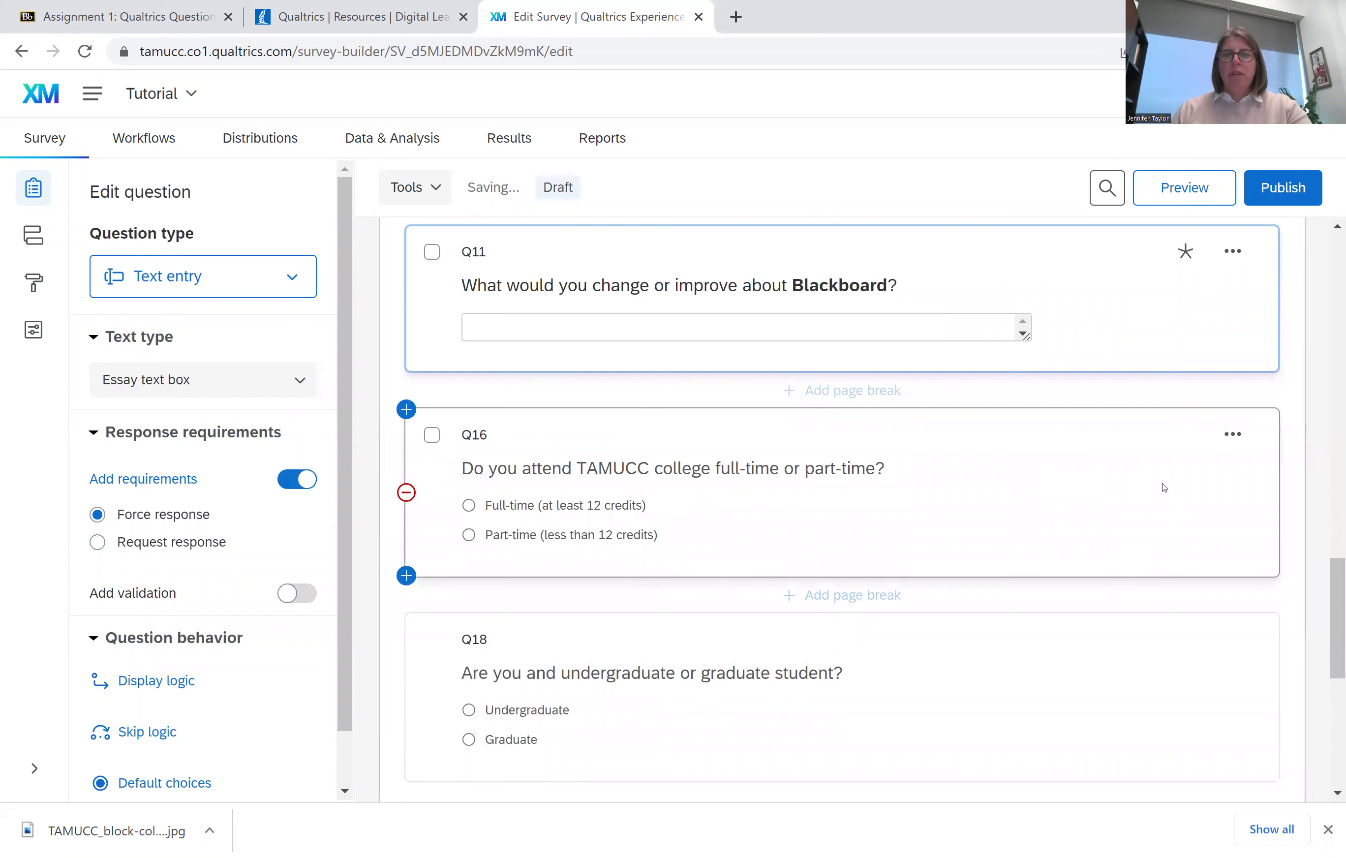
left_click(1139, 502)
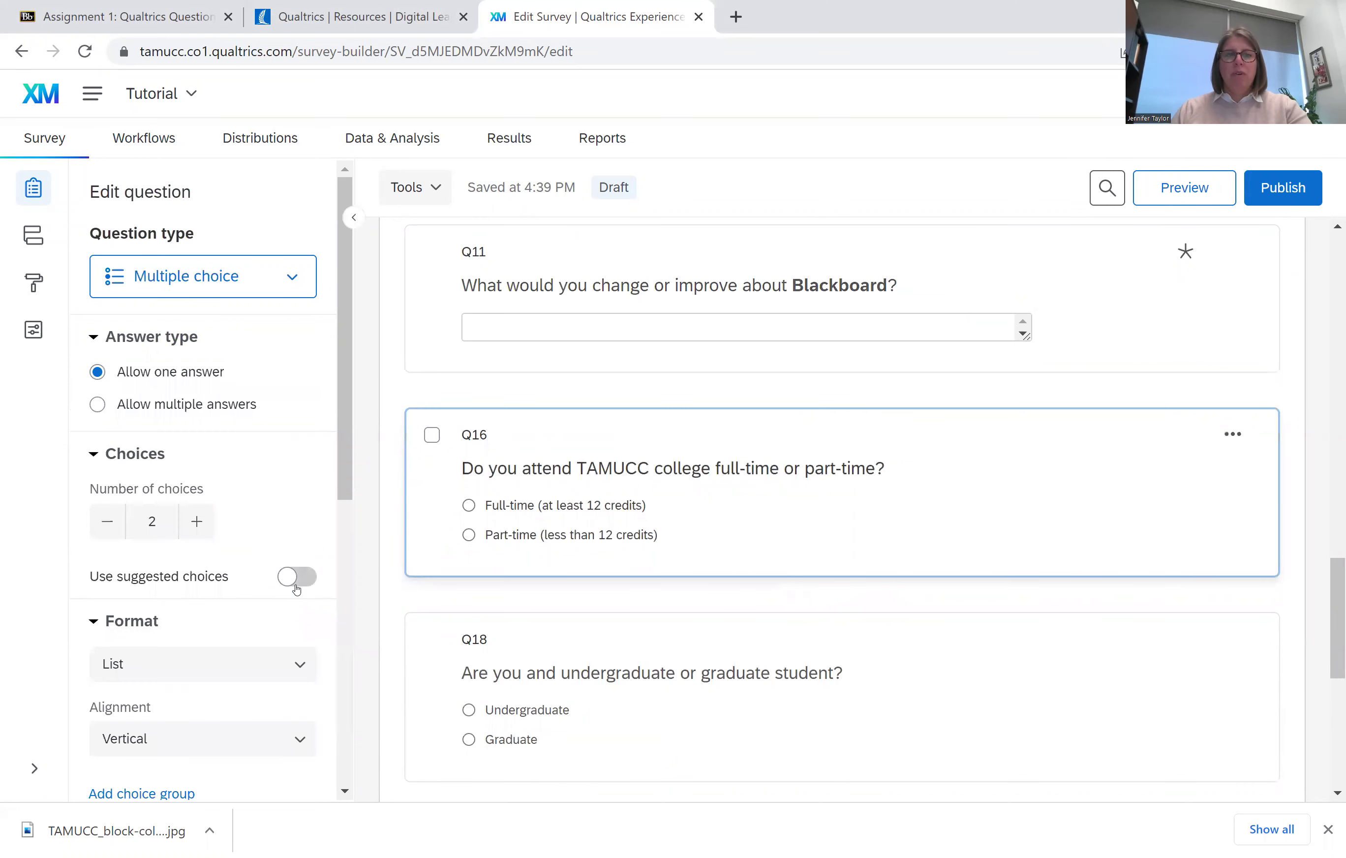
scroll(253, 574, "down", 5)
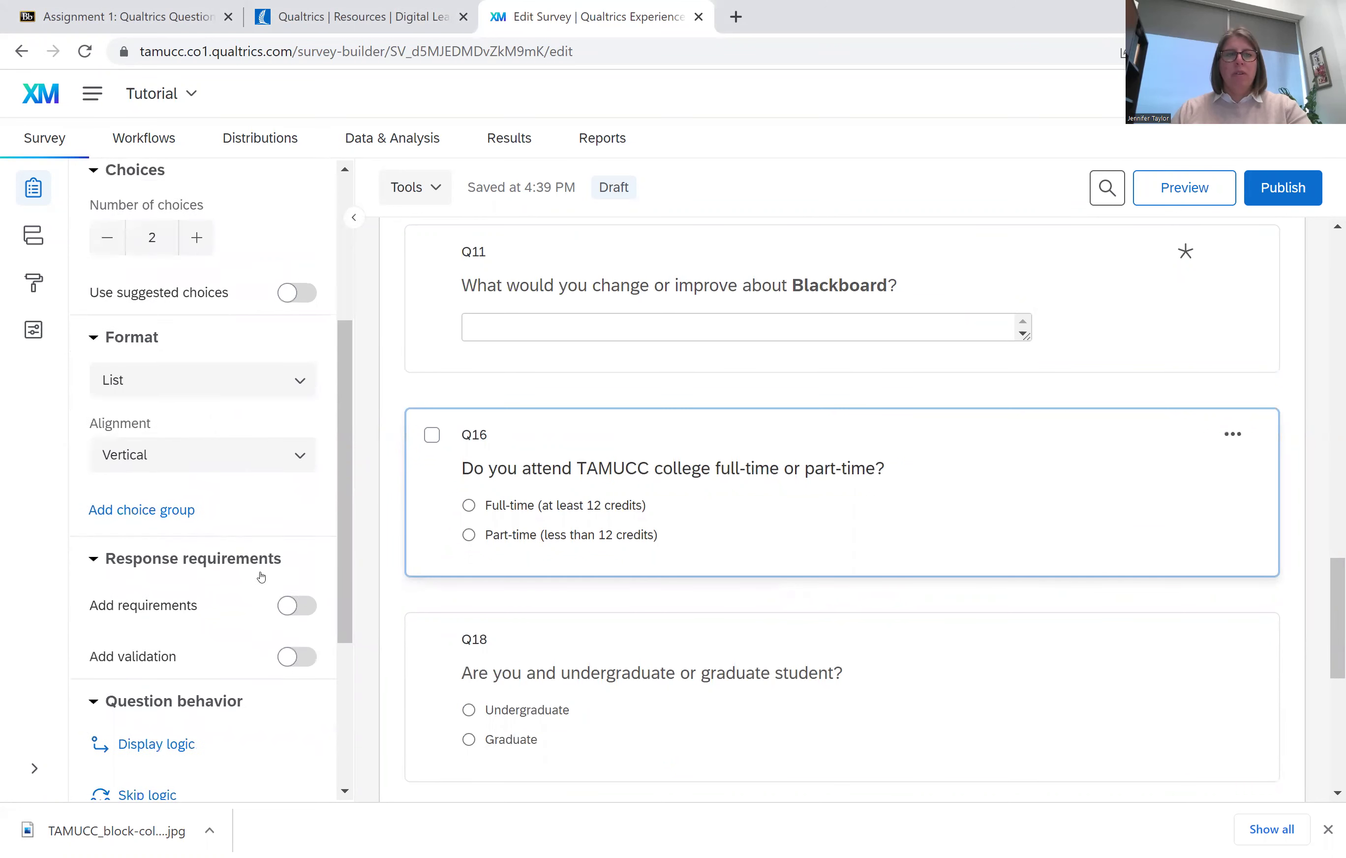
left_click(297, 594)
Set Q18, about being an undergraduate or graduate student, to force a response
scroll(1017, 577, "down", 3)
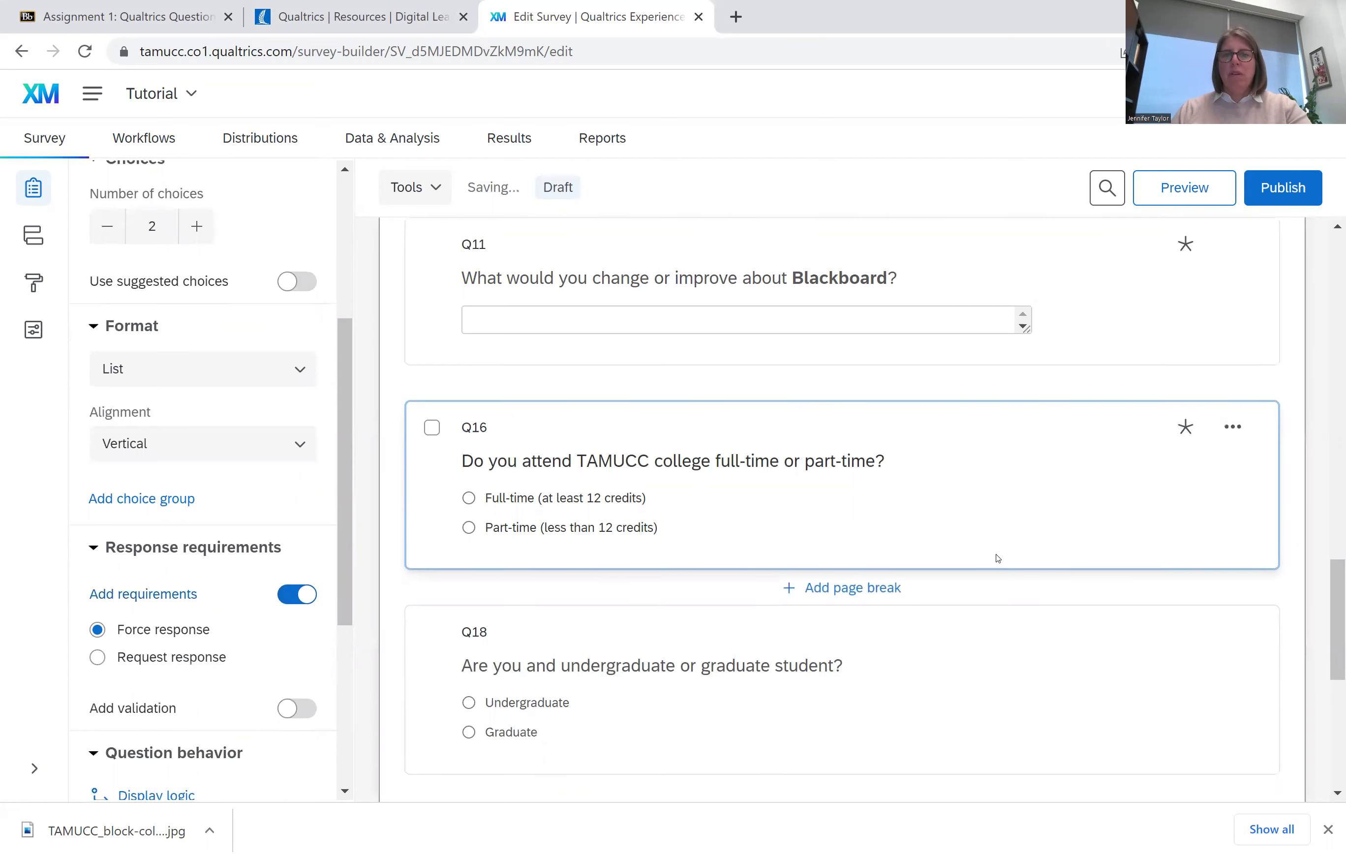
left_click(984, 529)
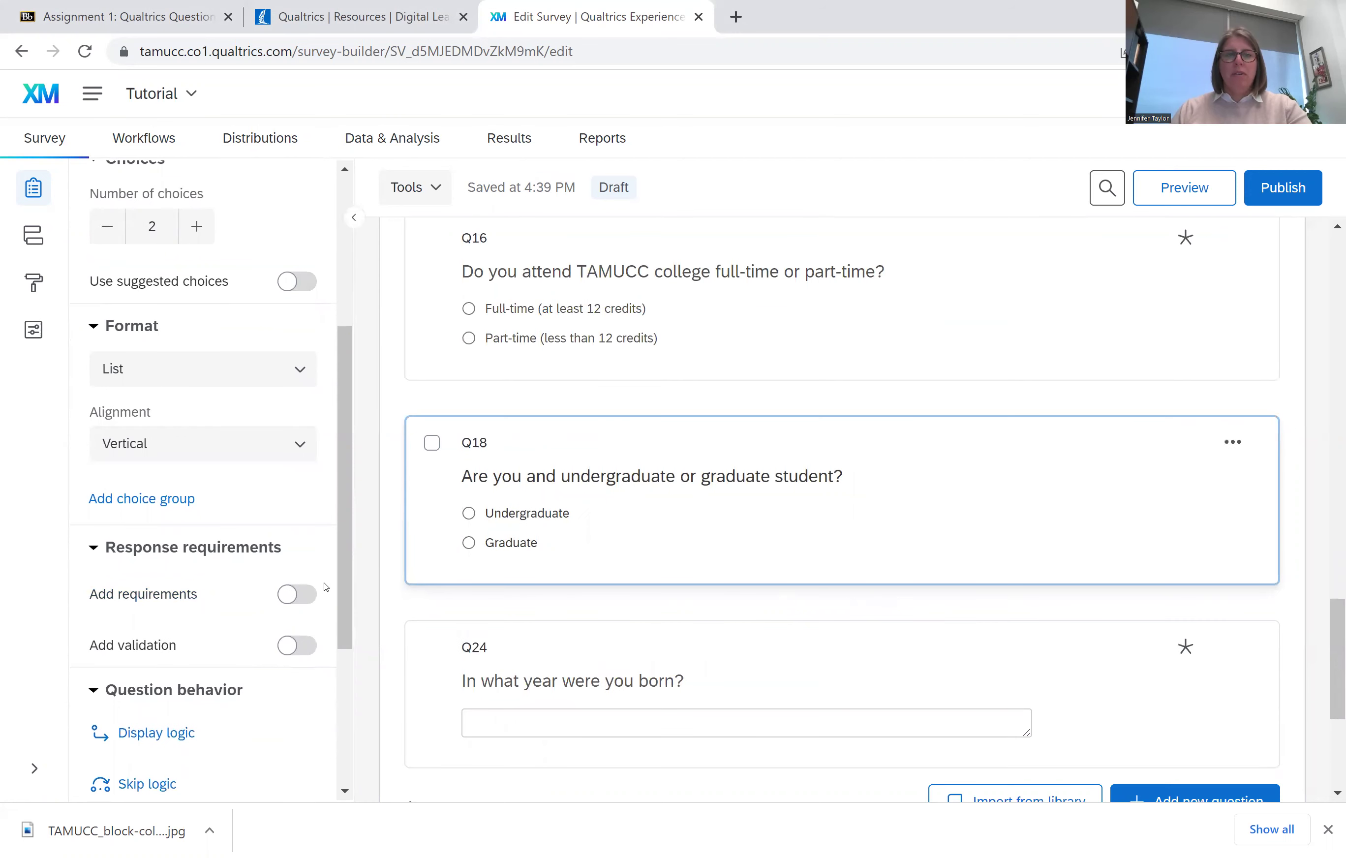
left_click(298, 593)
Check the requirement markers on the remaining questions and preview the whole survey as respondents see it
scroll(838, 571, "down", 5)
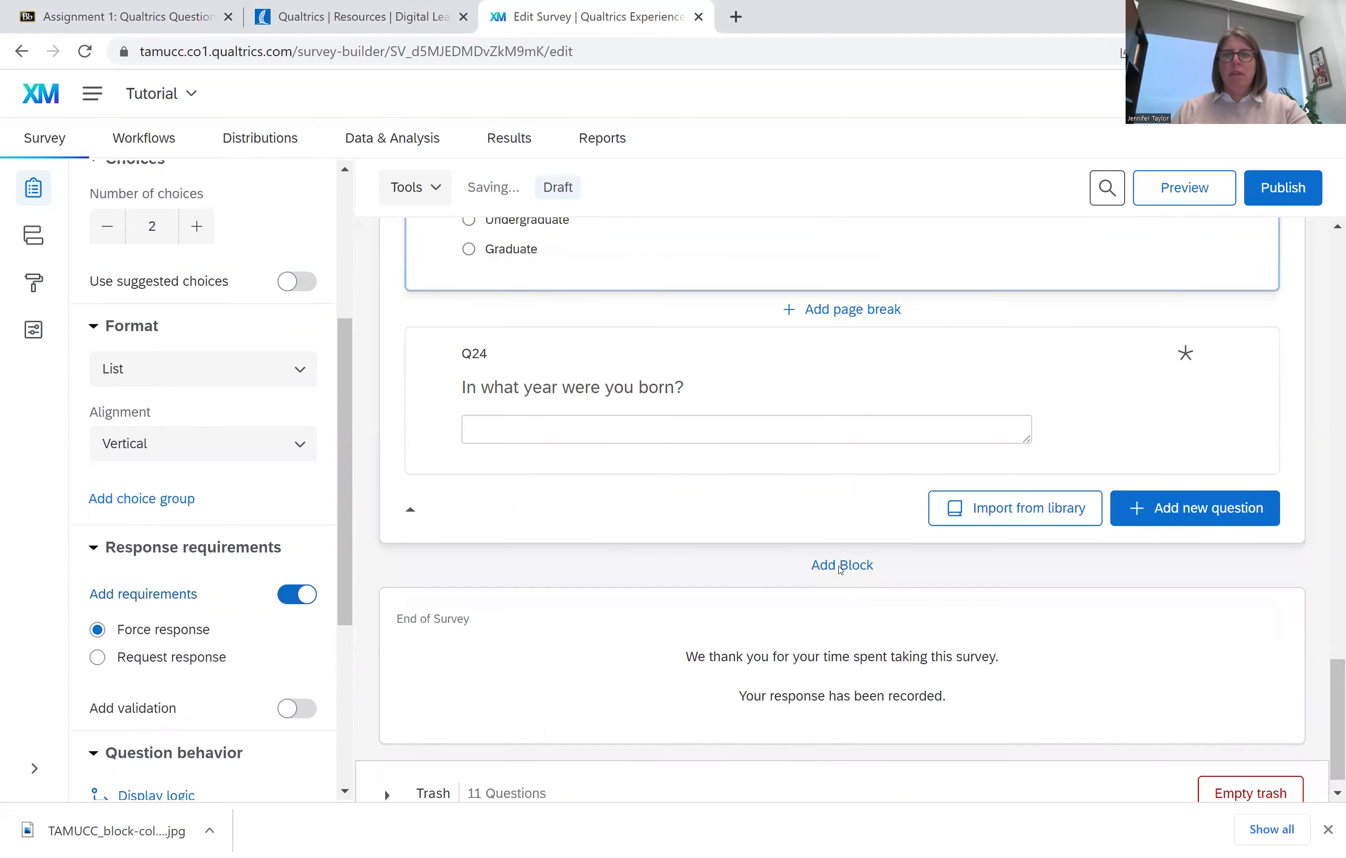
scroll(838, 571, "up", 5)
scroll(835, 563, "up", 5)
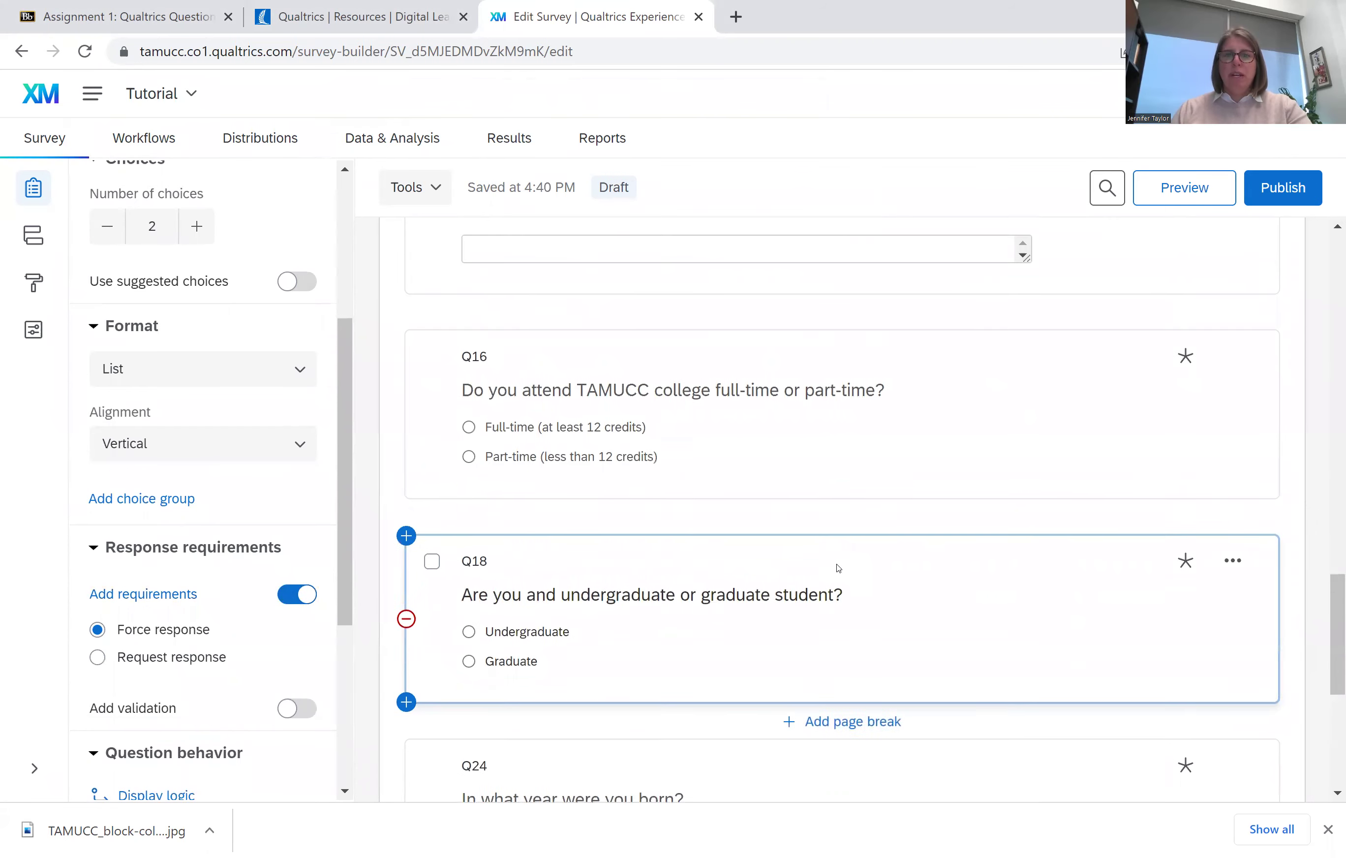
scroll(834, 564, "up", 3)
left_click(757, 315)
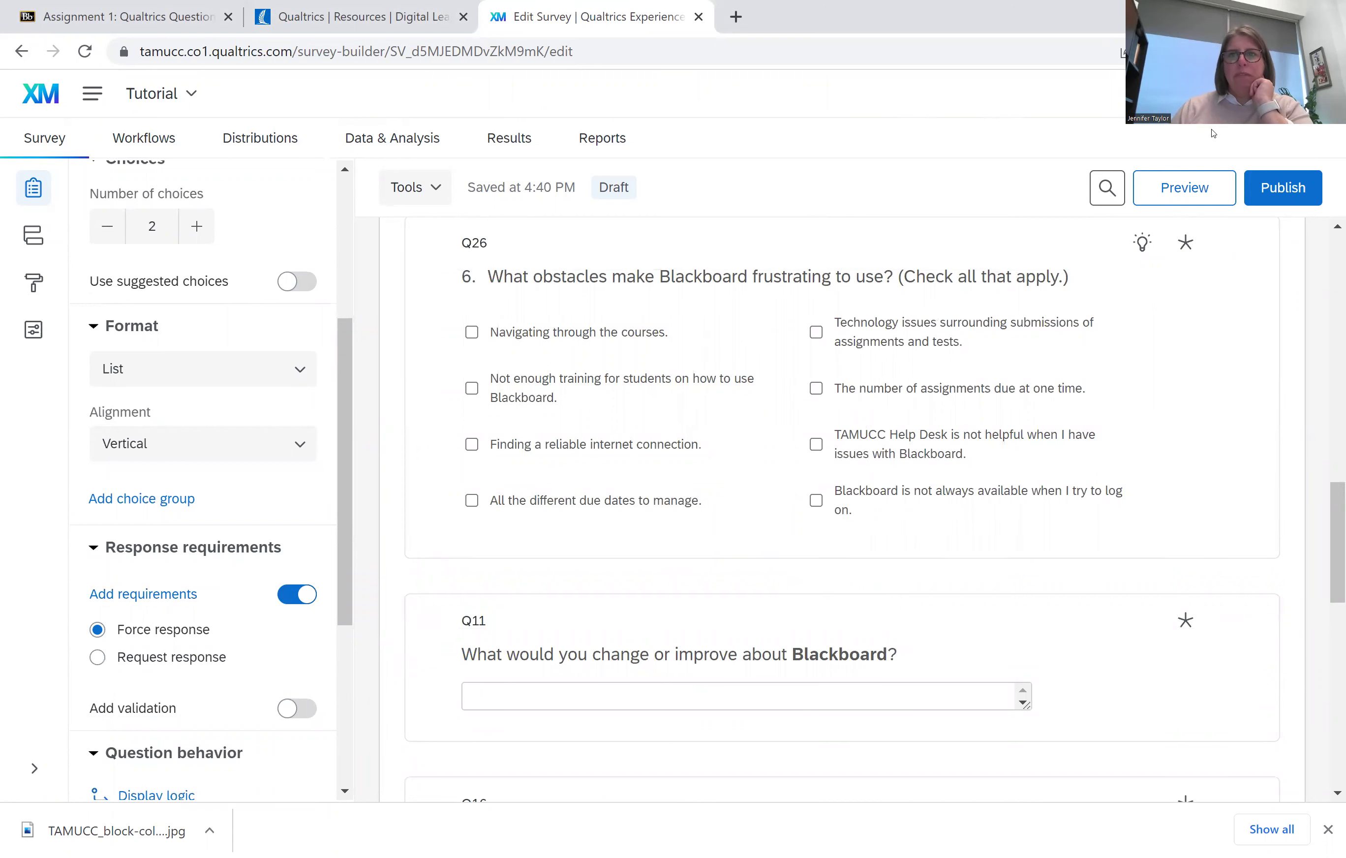
left_click(1185, 188)
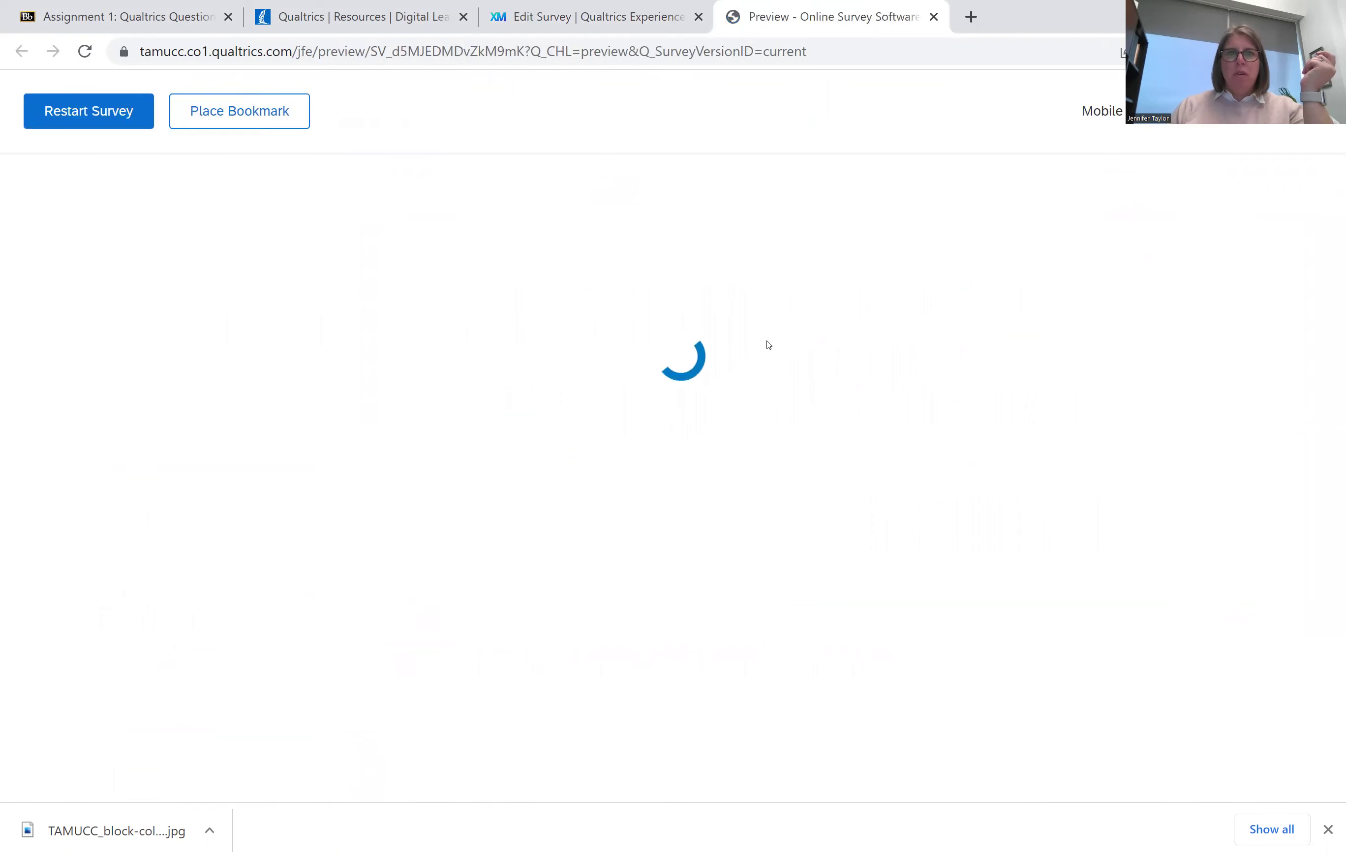
scroll(768, 346, "down", 13)
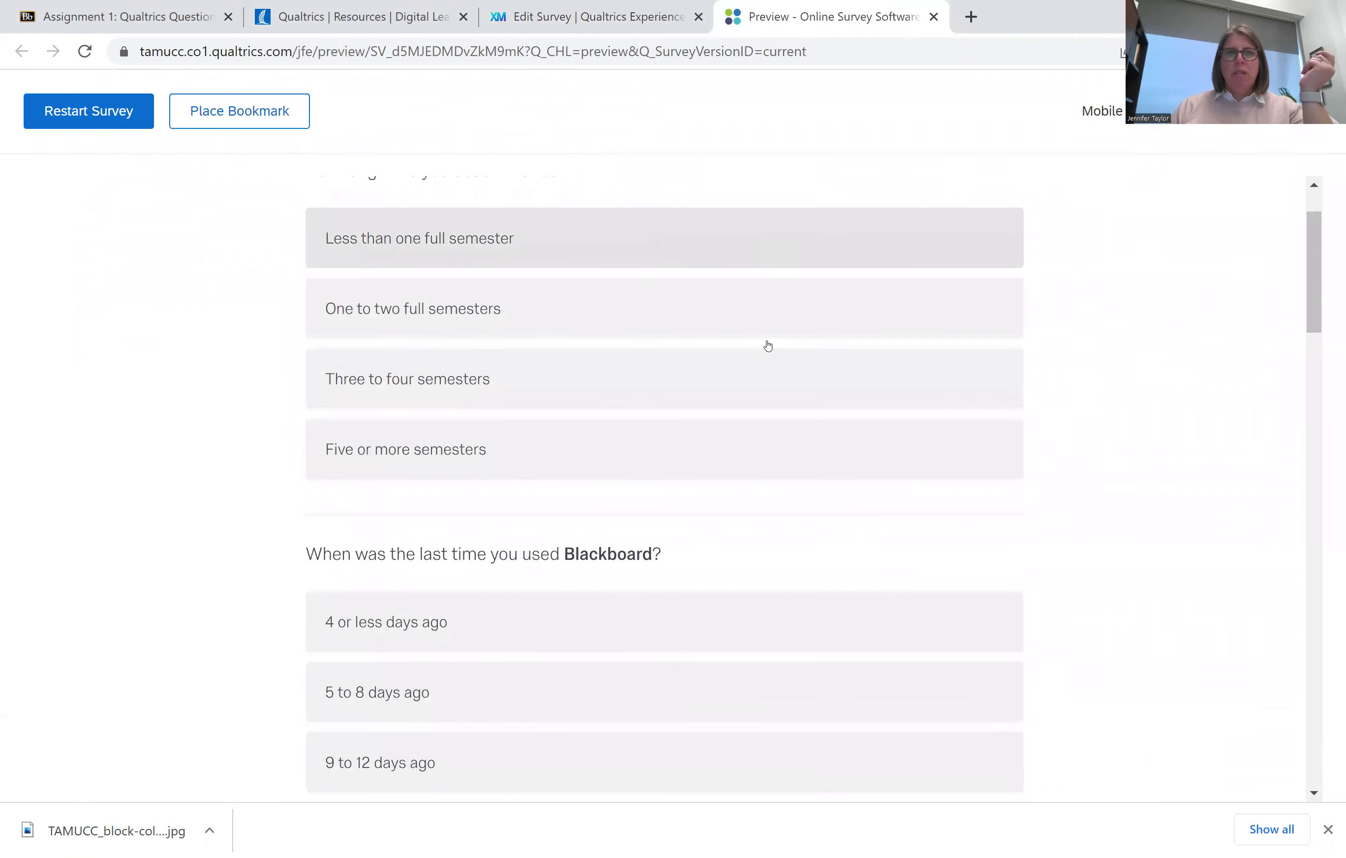
scroll(765, 347, "down", 10)
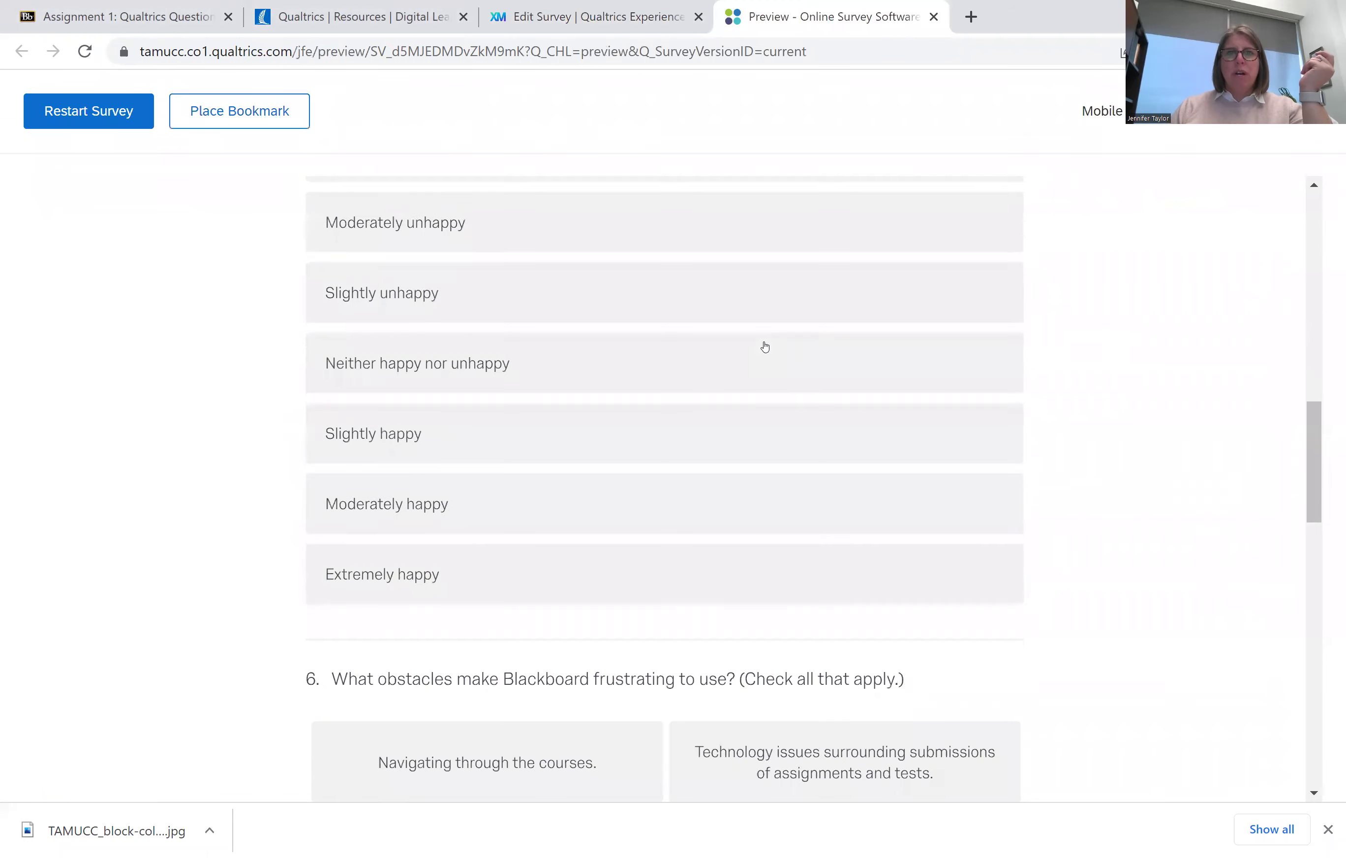
scroll(765, 346, "down", 13)
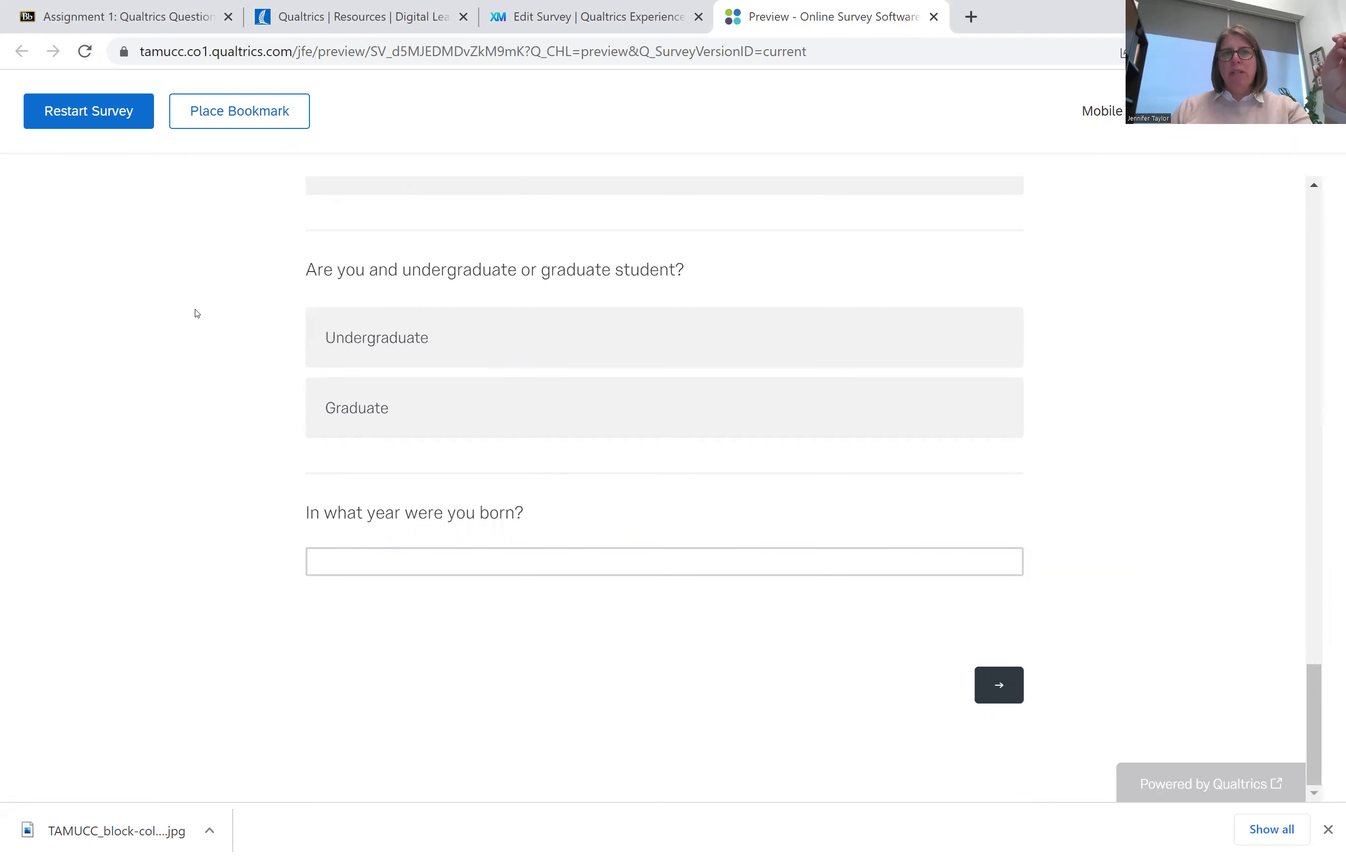
scroll(197, 314, "up", 20)
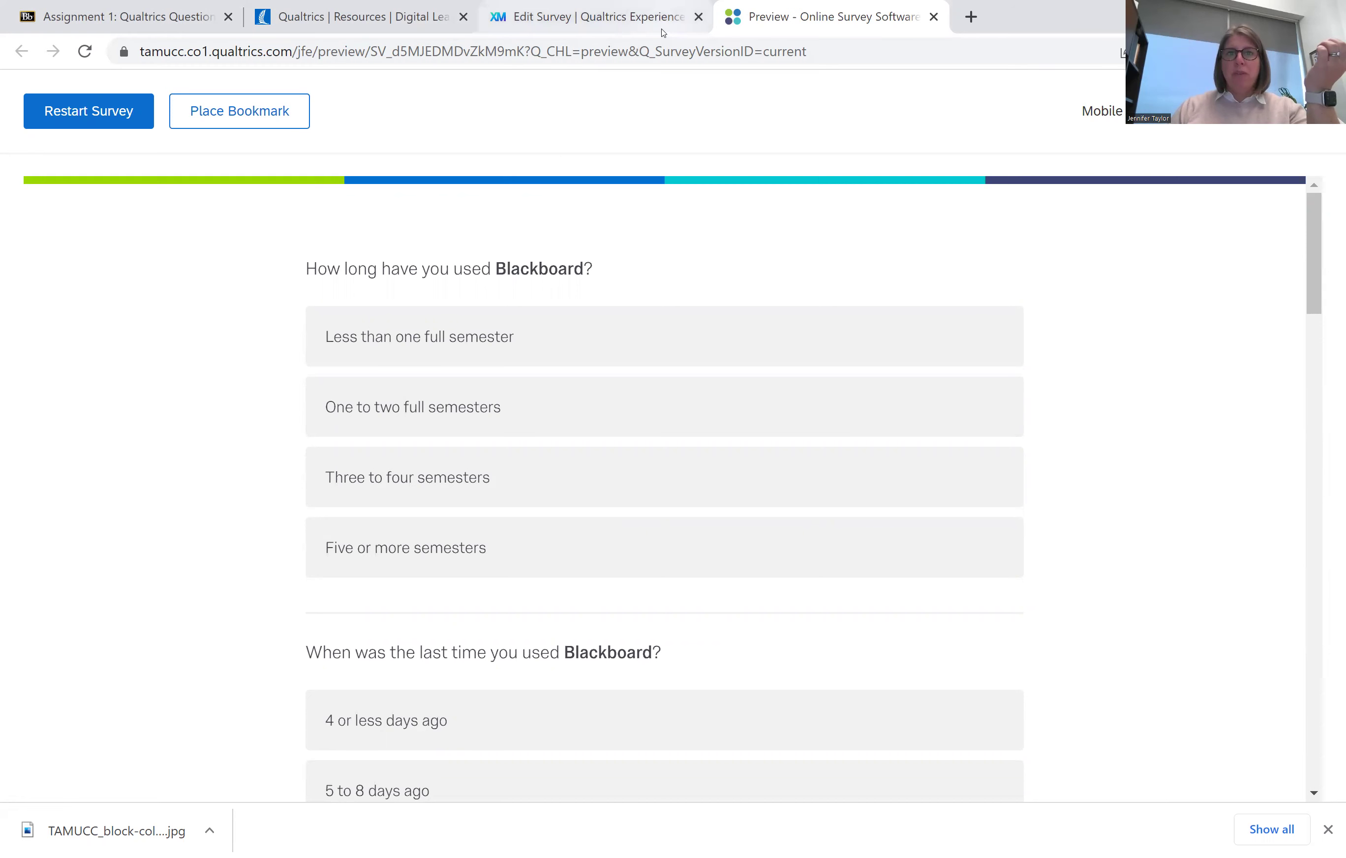
Close the survey preview and add a new block after Q24, the last question of the survey
left_click(934, 16)
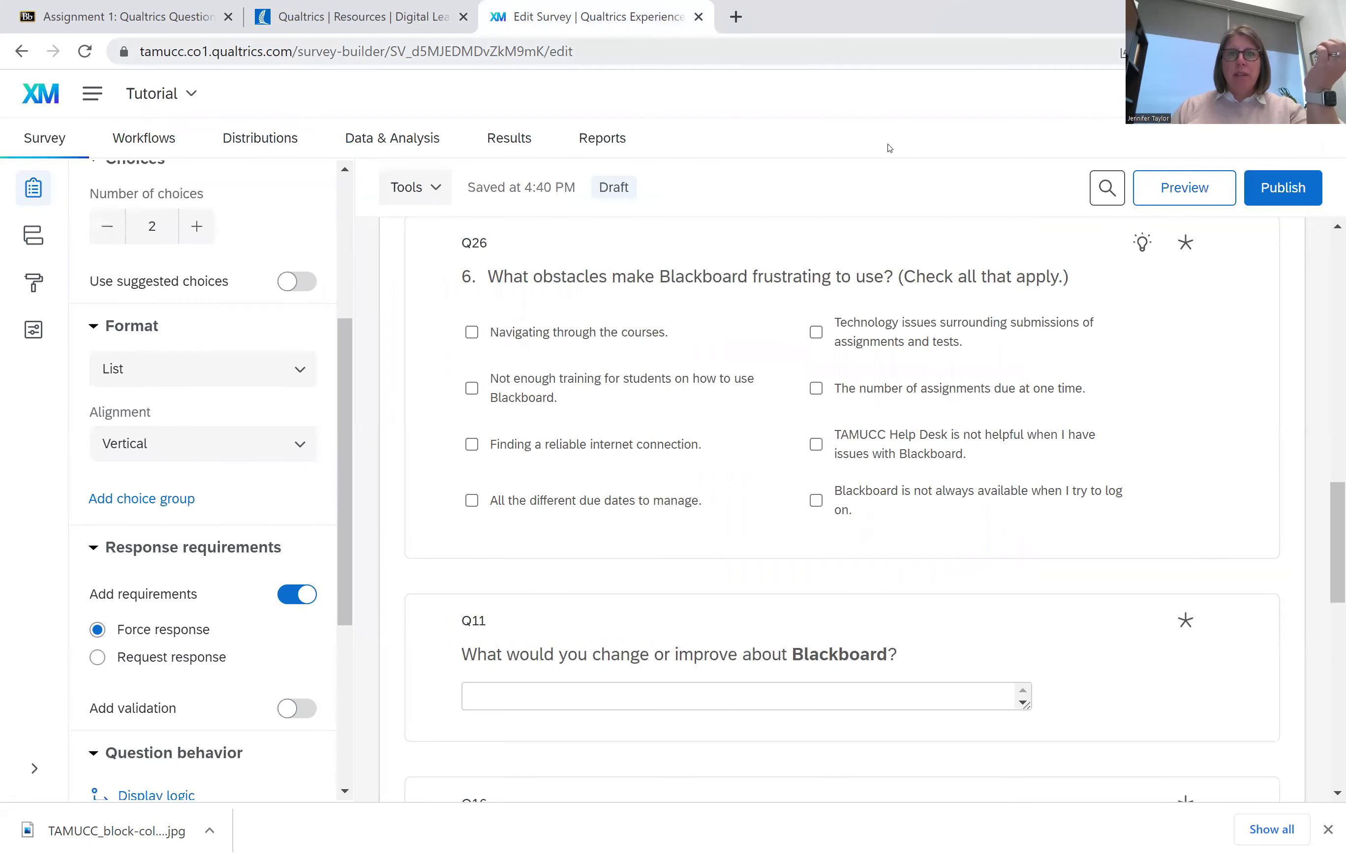
mouse_move(790, 252)
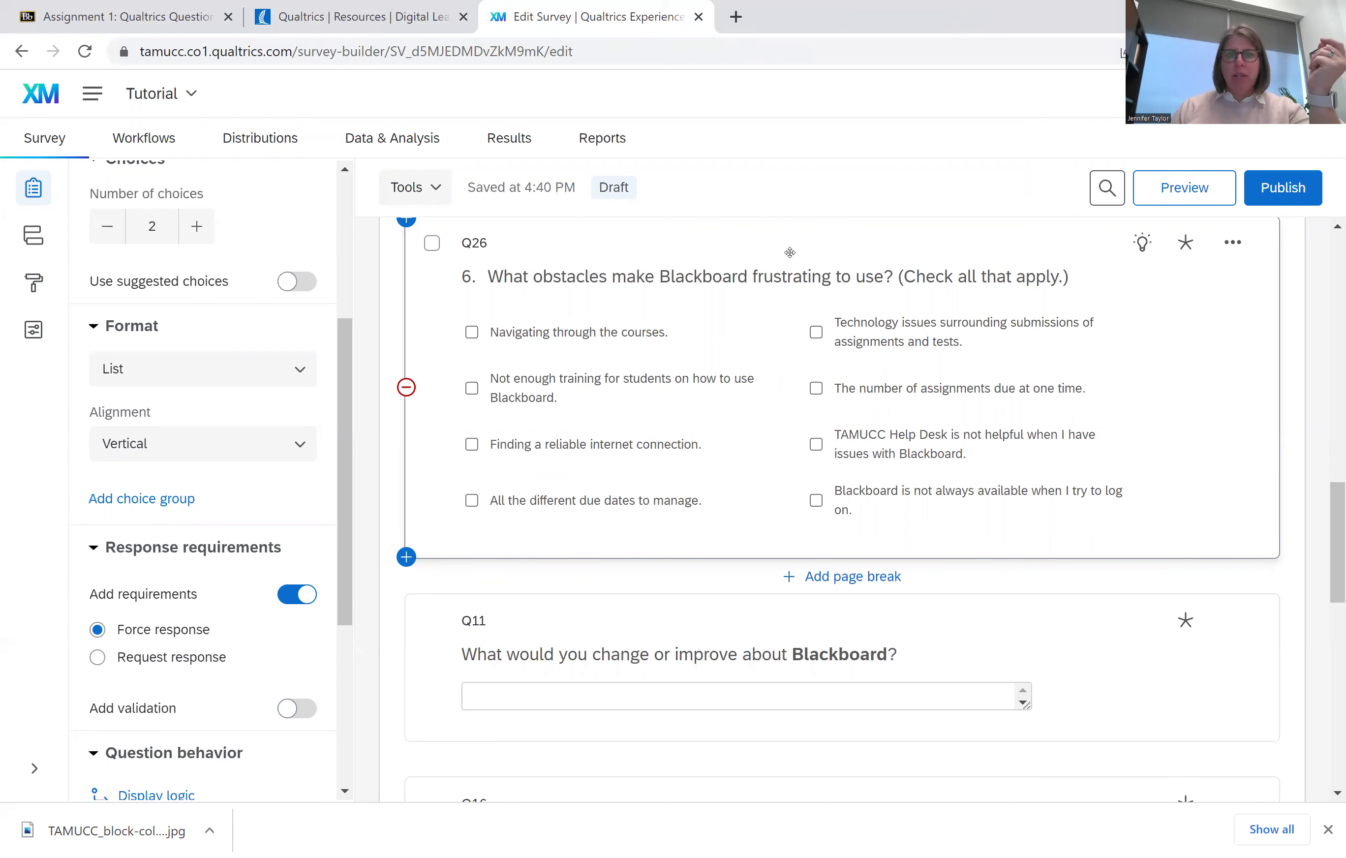
scroll(790, 252, "down", 10)
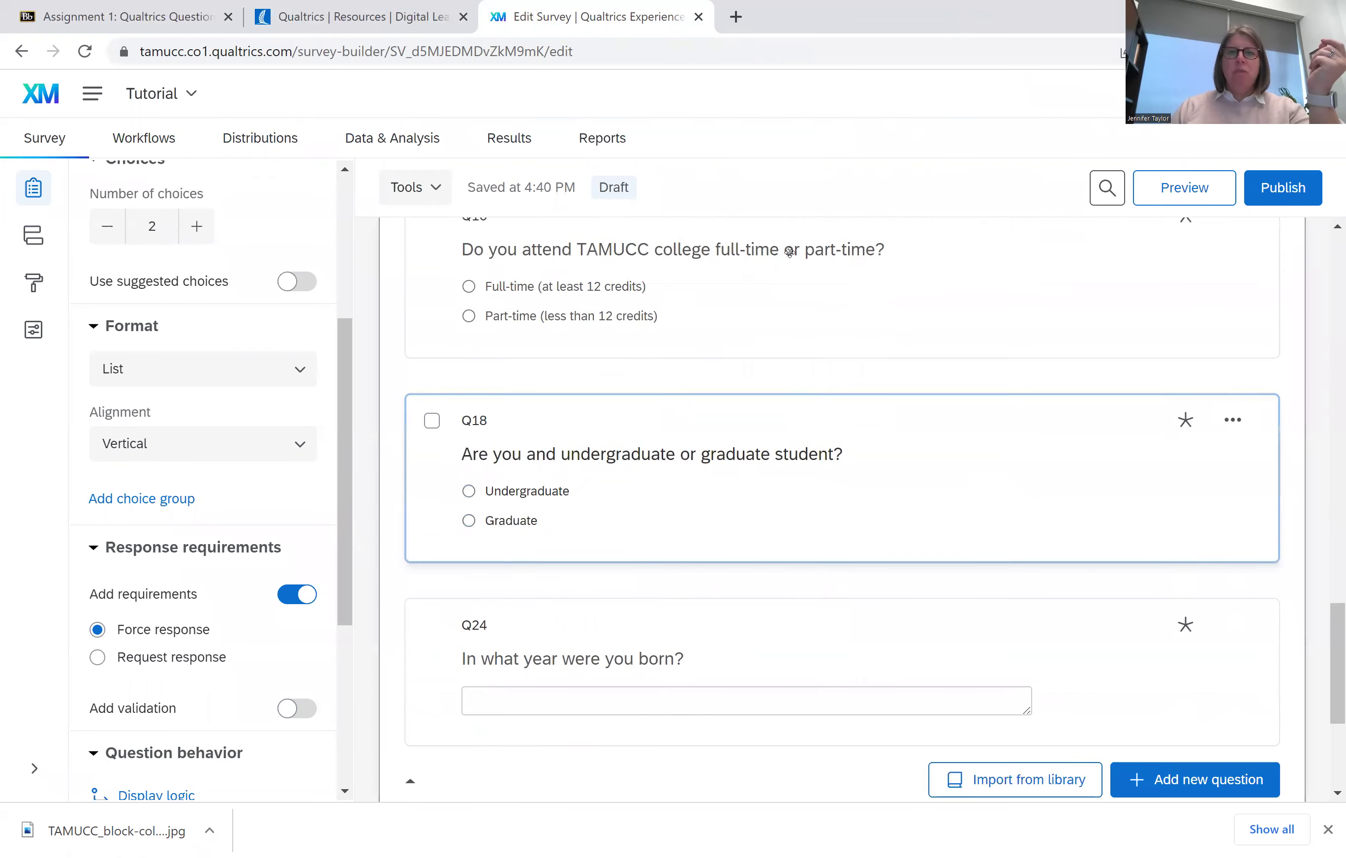
scroll(791, 252, "down", 5)
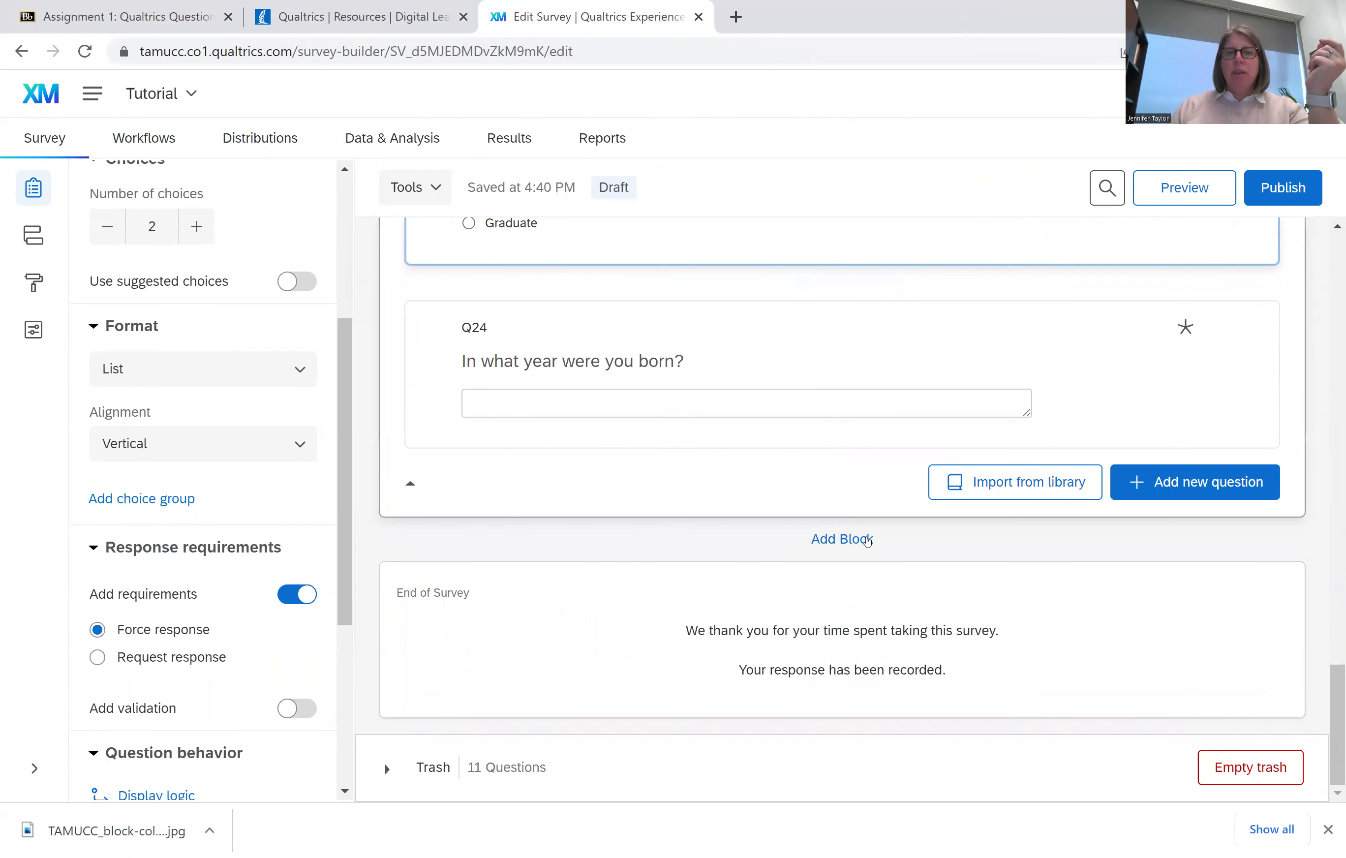
left_click(848, 539)
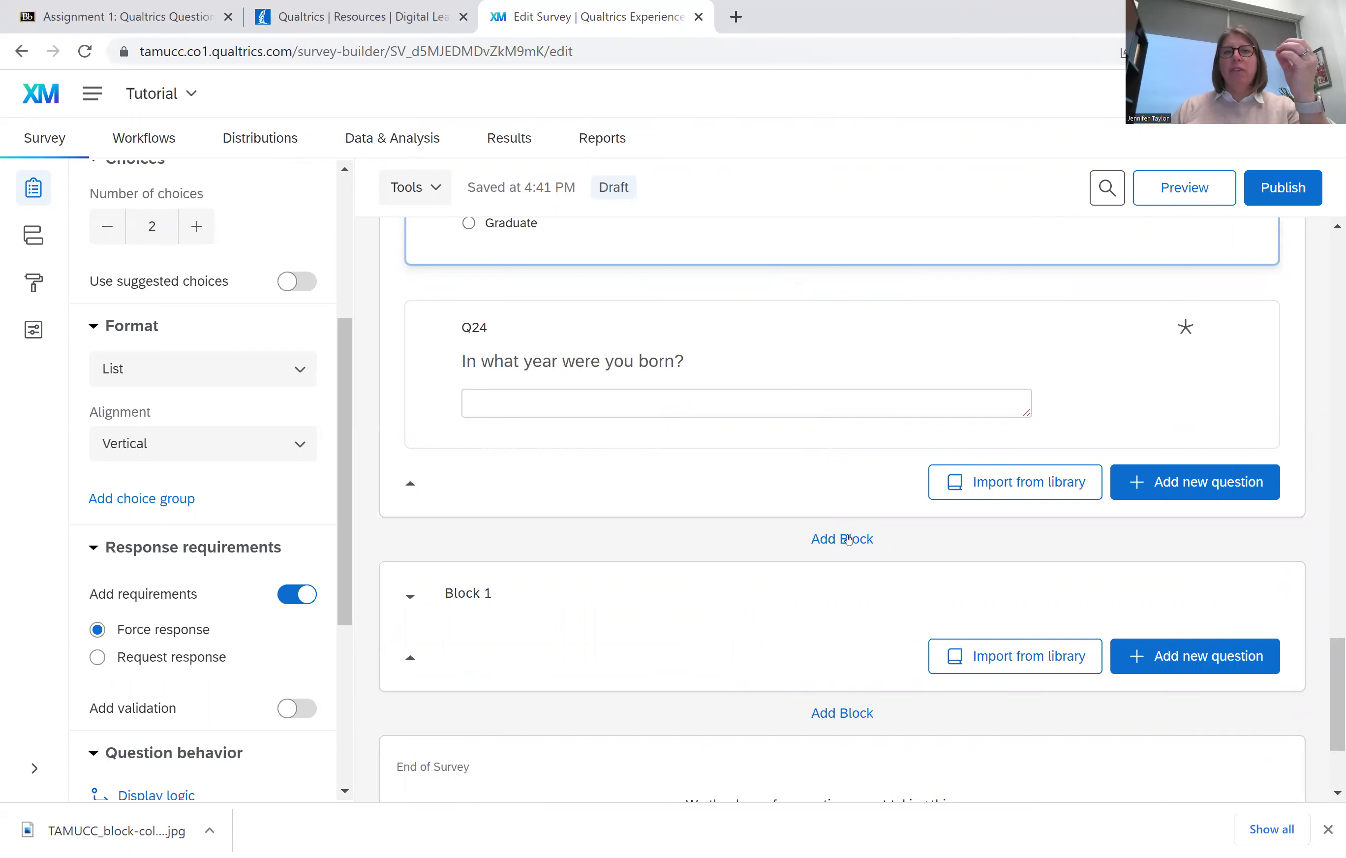
Move Q24, the birth year question, and Q18, the undergraduate or graduate question, into the new block with Q18 first
scroll(848, 540, "up", 1)
scroll(848, 540, "up", 1)
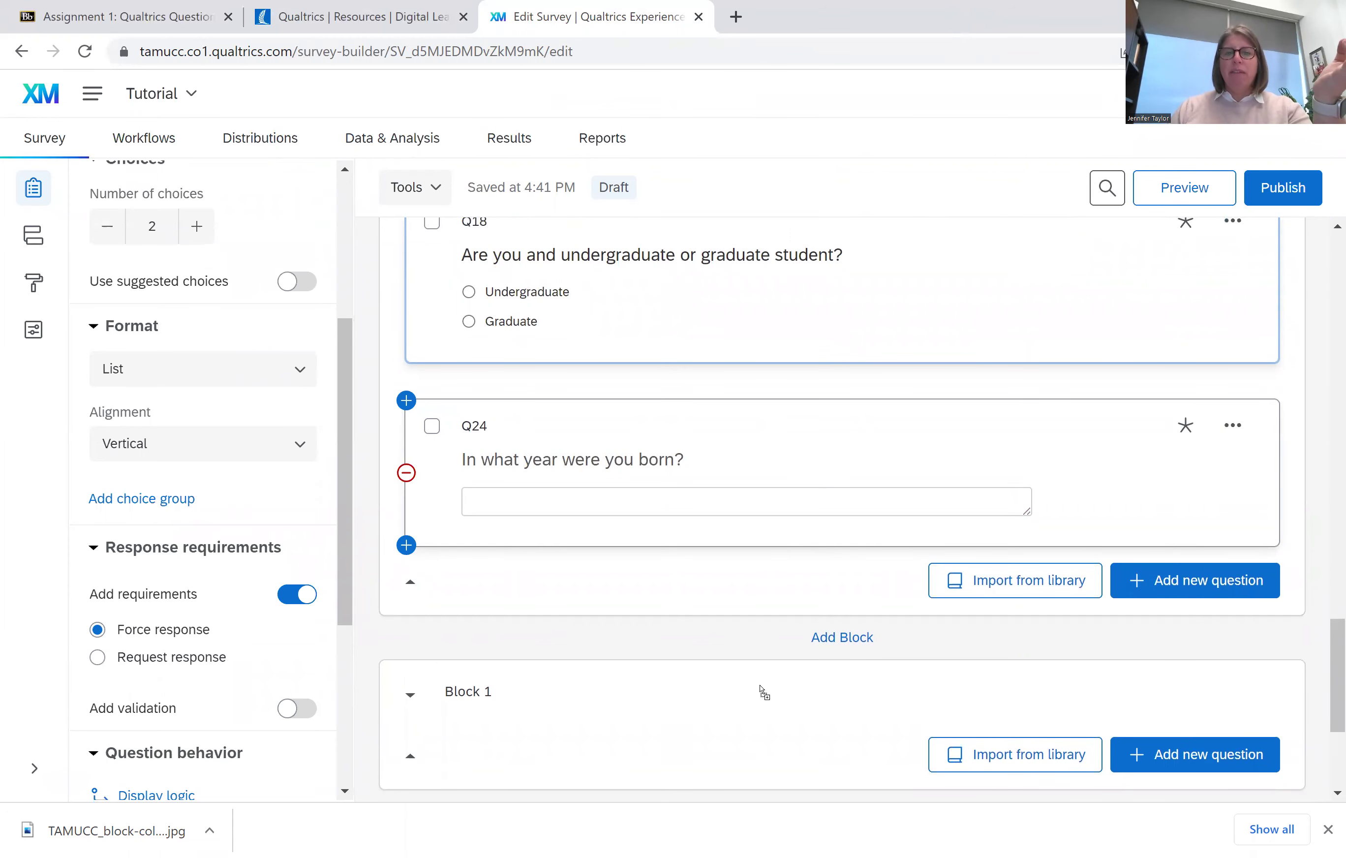
left_click_drag(761, 732, 773, 632)
left_click_drag(760, 576, 747, 305)
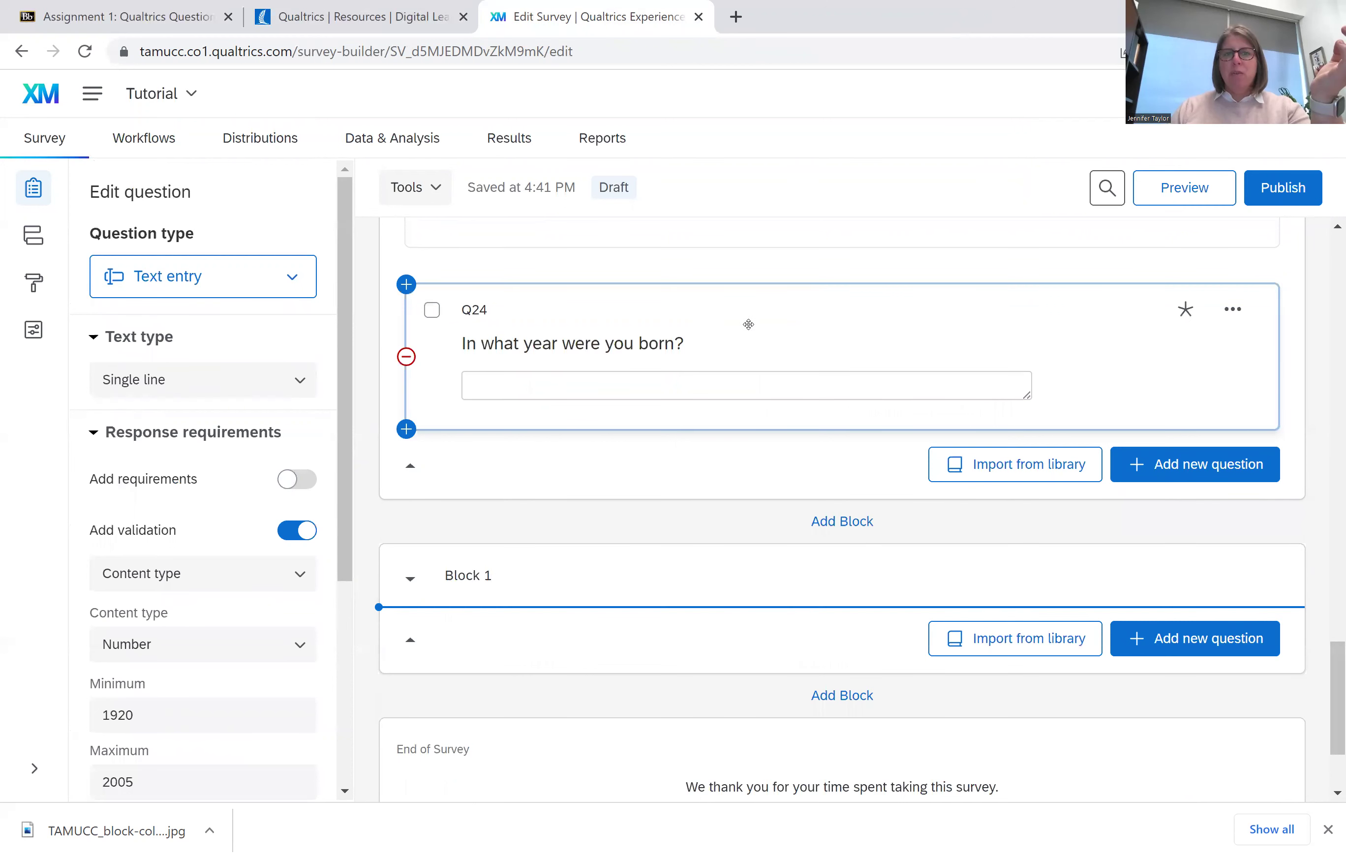
left_click_drag(738, 593, 735, 585)
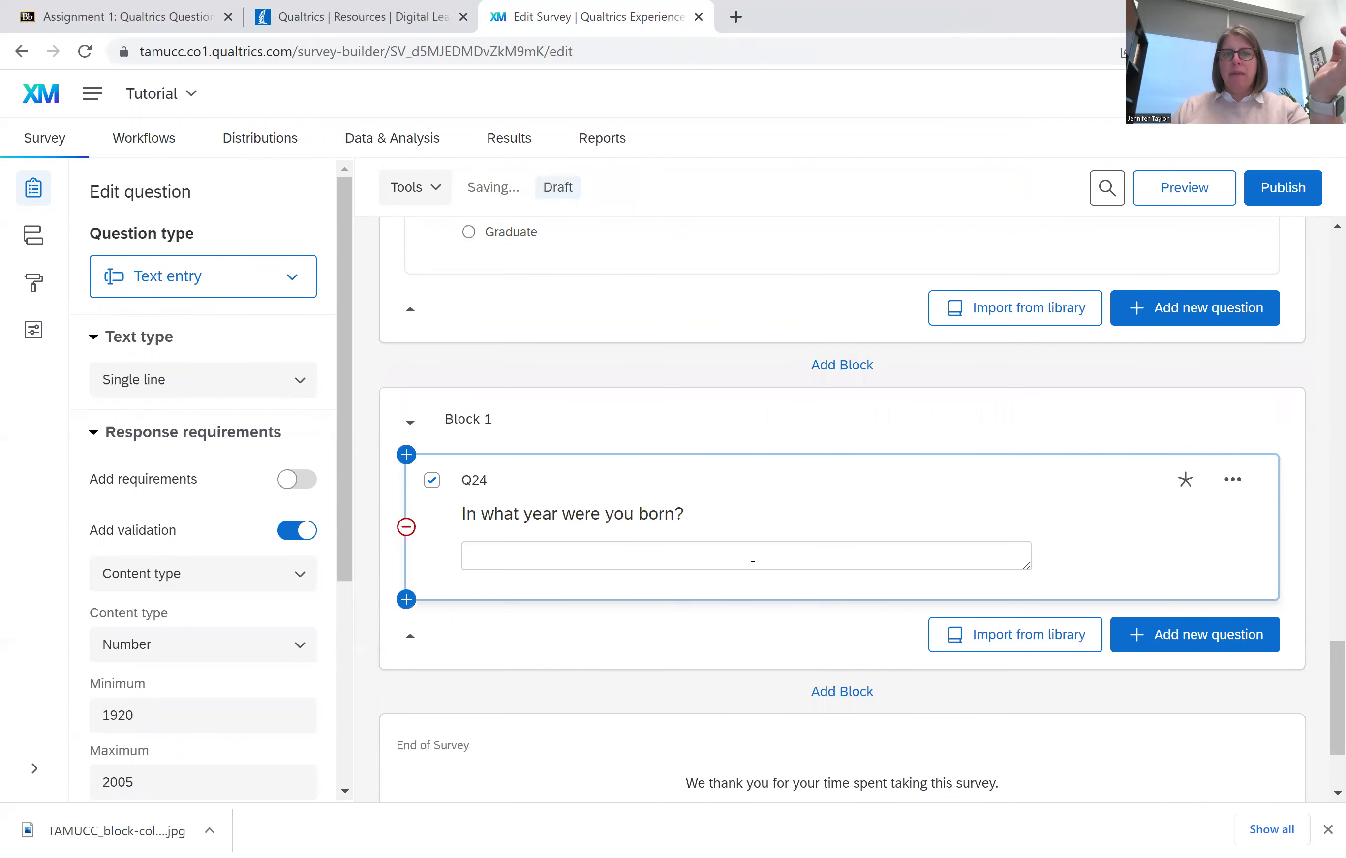
scroll(724, 537, "up", 3)
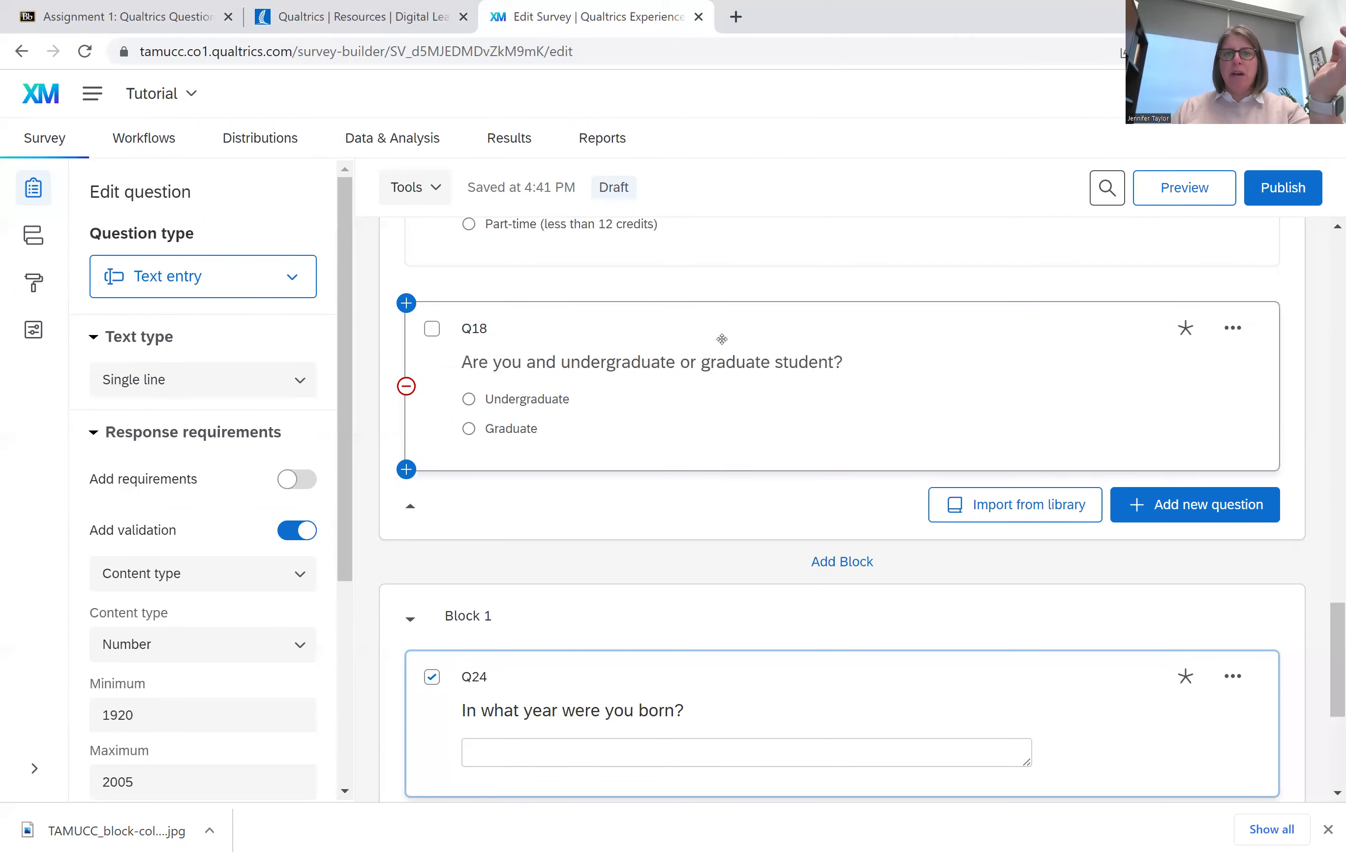
left_click_drag(720, 635, 719, 619)
Rename the new block as Demographics
left_click(491, 417)
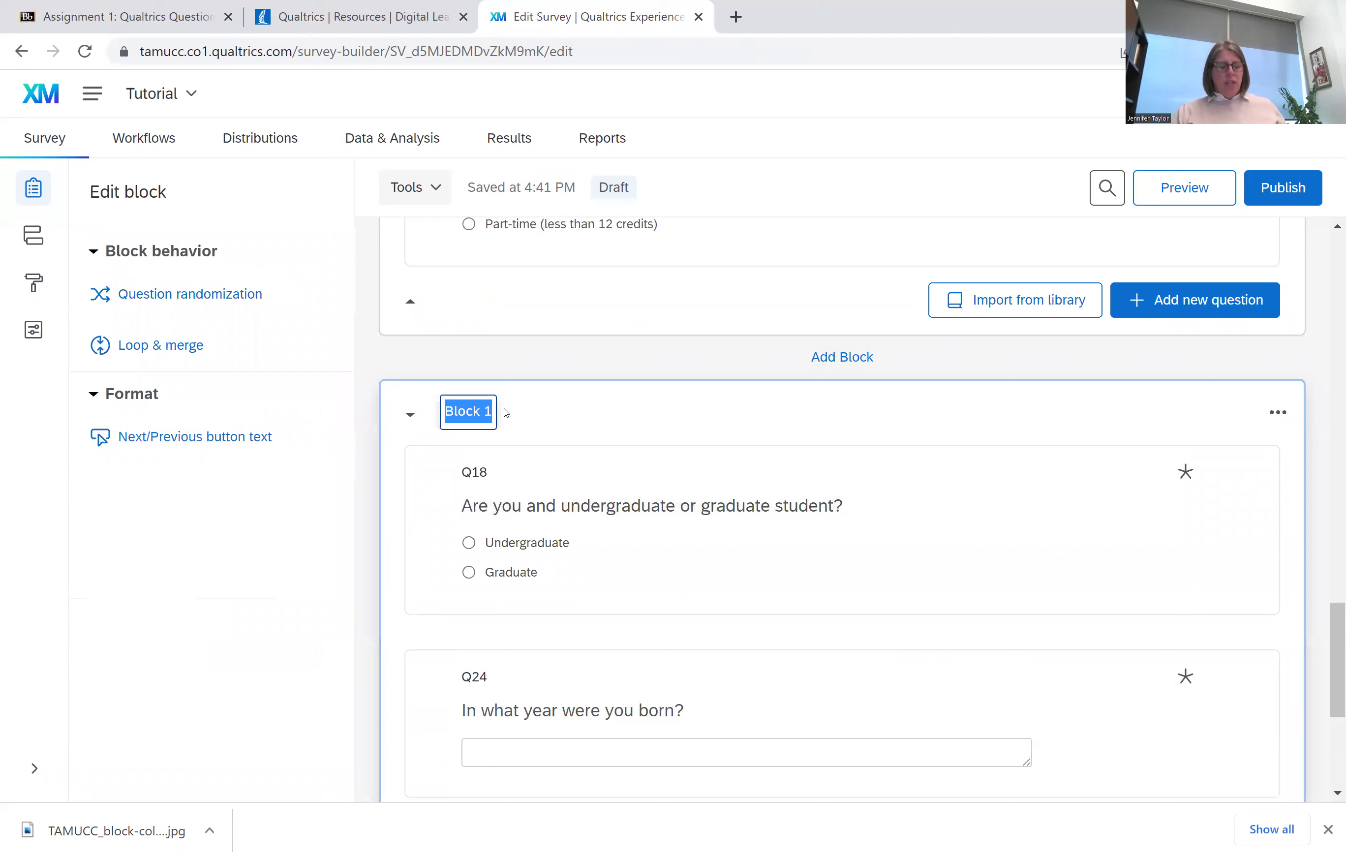
type("Demo")
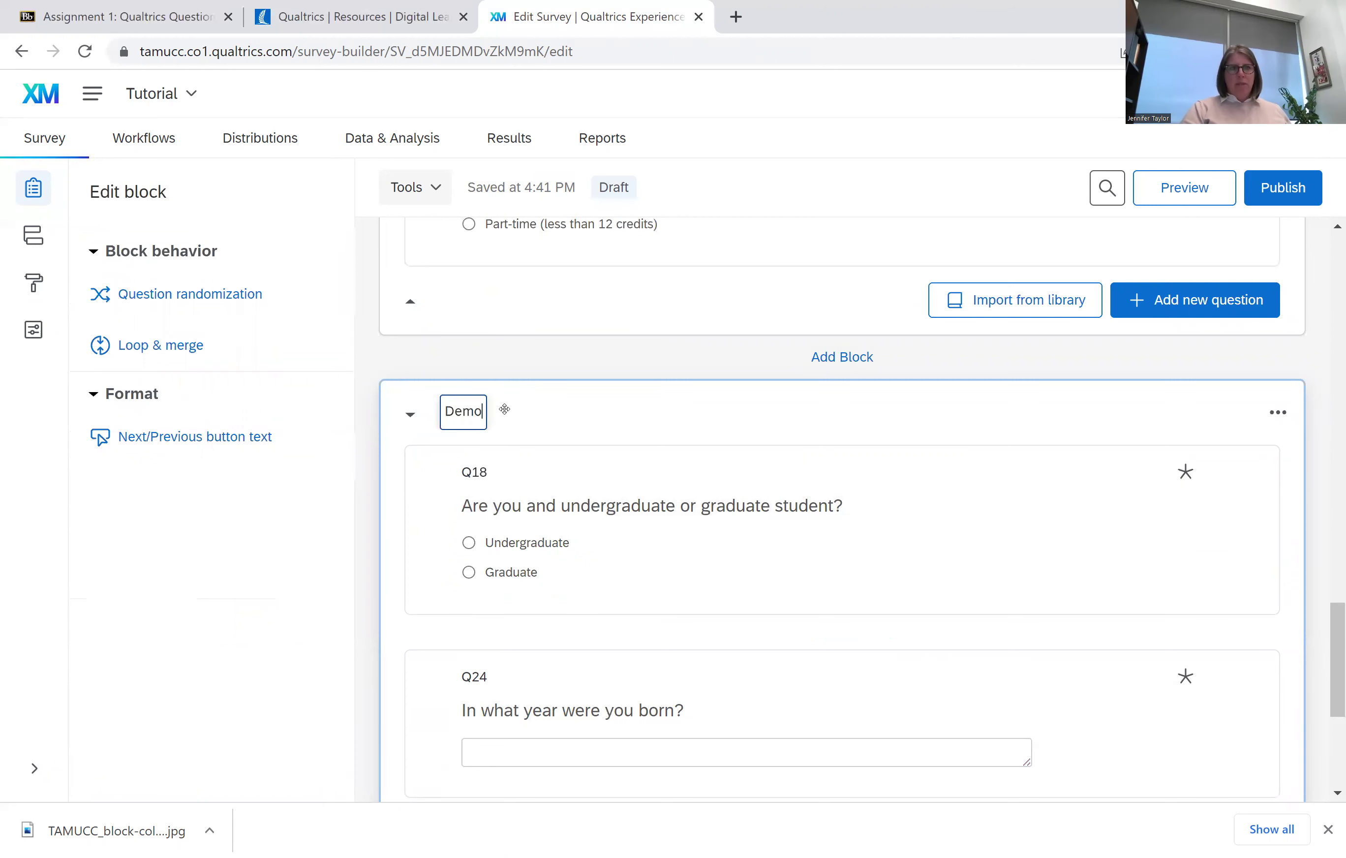
type("graphics")
Move Q16, the full-time or part-time question, into the Demographics block above Q18
scroll(683, 324, "up", 2)
scroll(684, 323, "up", 2)
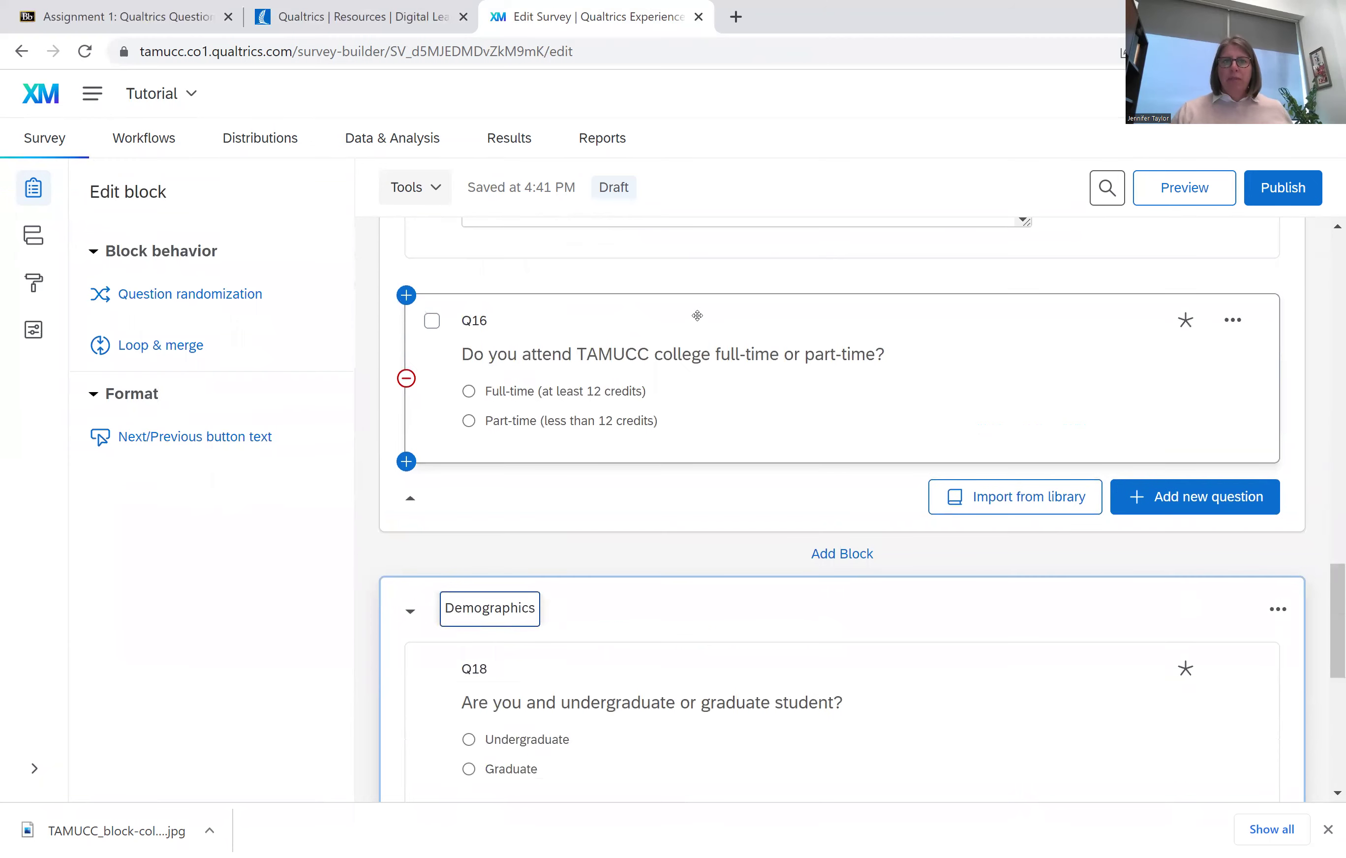
left_click_drag(665, 632, 663, 629)
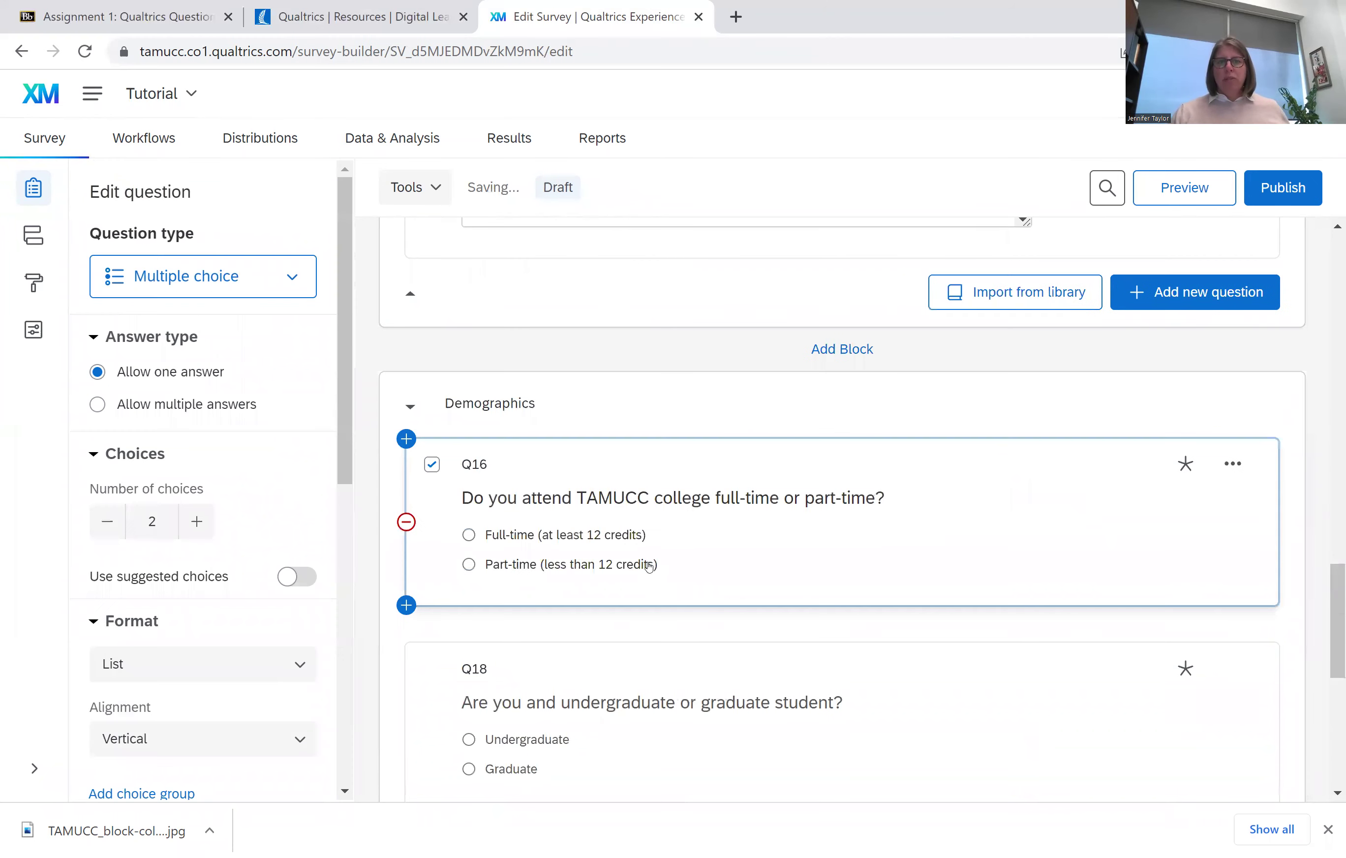
Review how the questions are split between the two blocks, and preview the survey to examine its first page
scroll(645, 509, "up", 4)
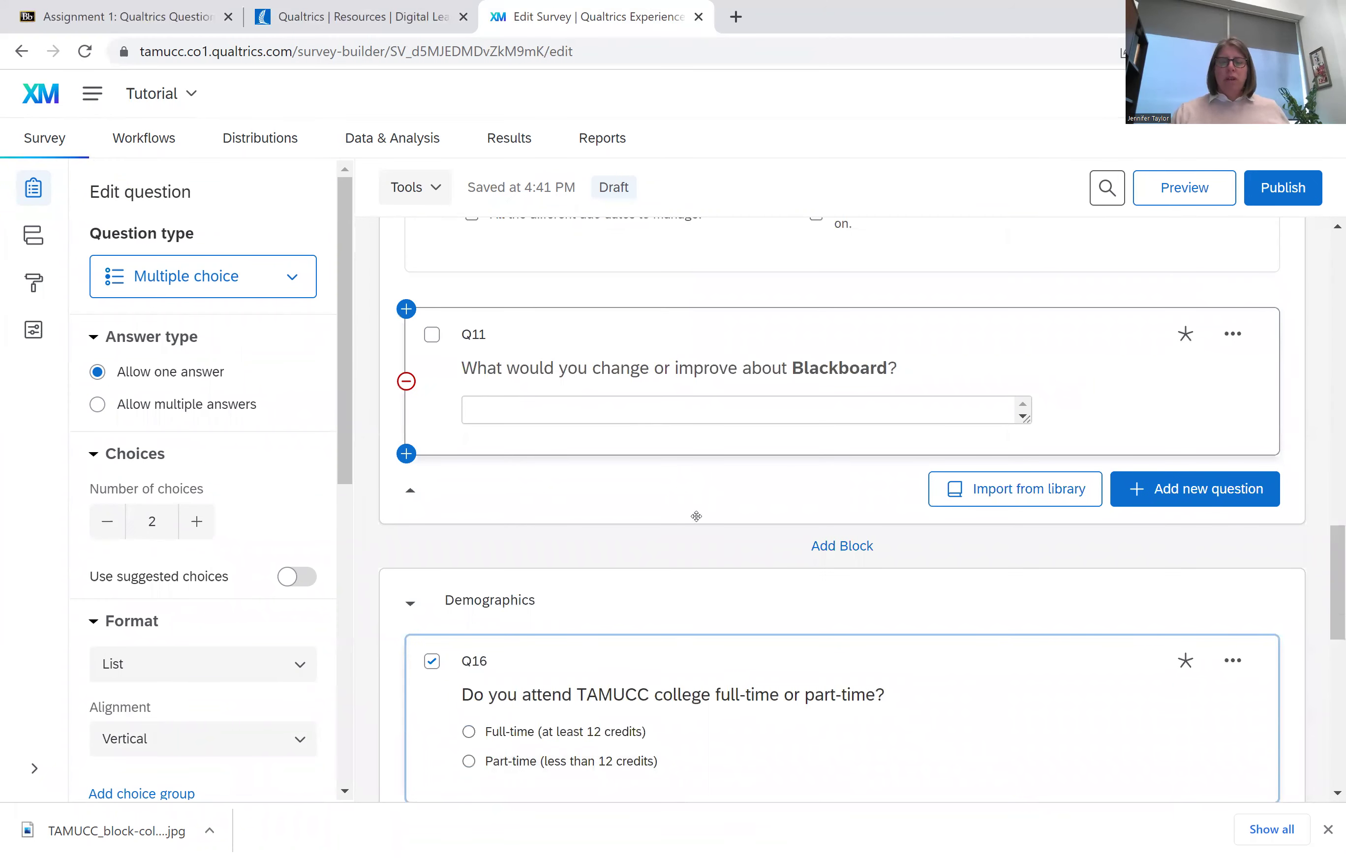
scroll(624, 501, "down", 6)
scroll(624, 501, "down", 2)
scroll(625, 498, "up", 4)
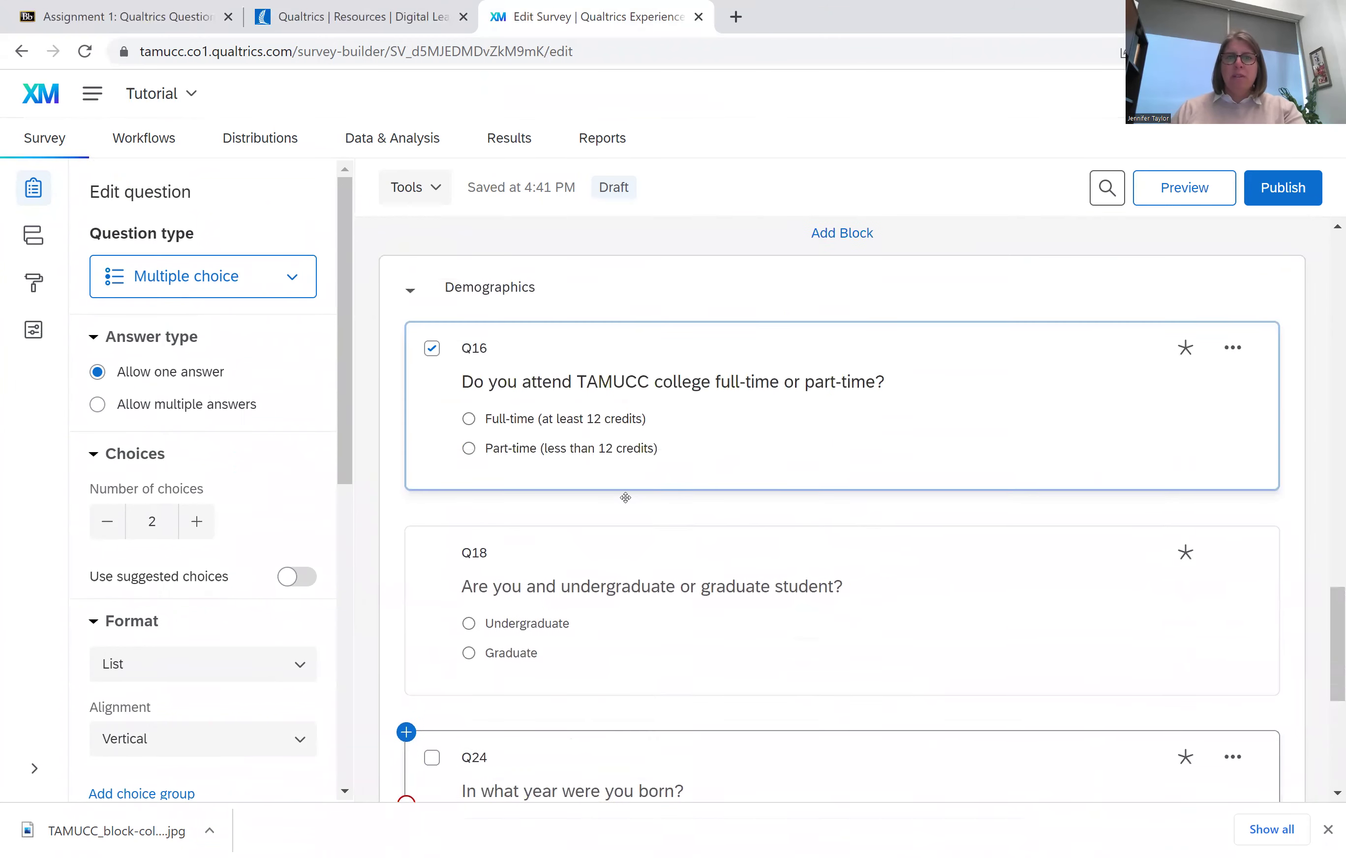
scroll(625, 498, "up", 2)
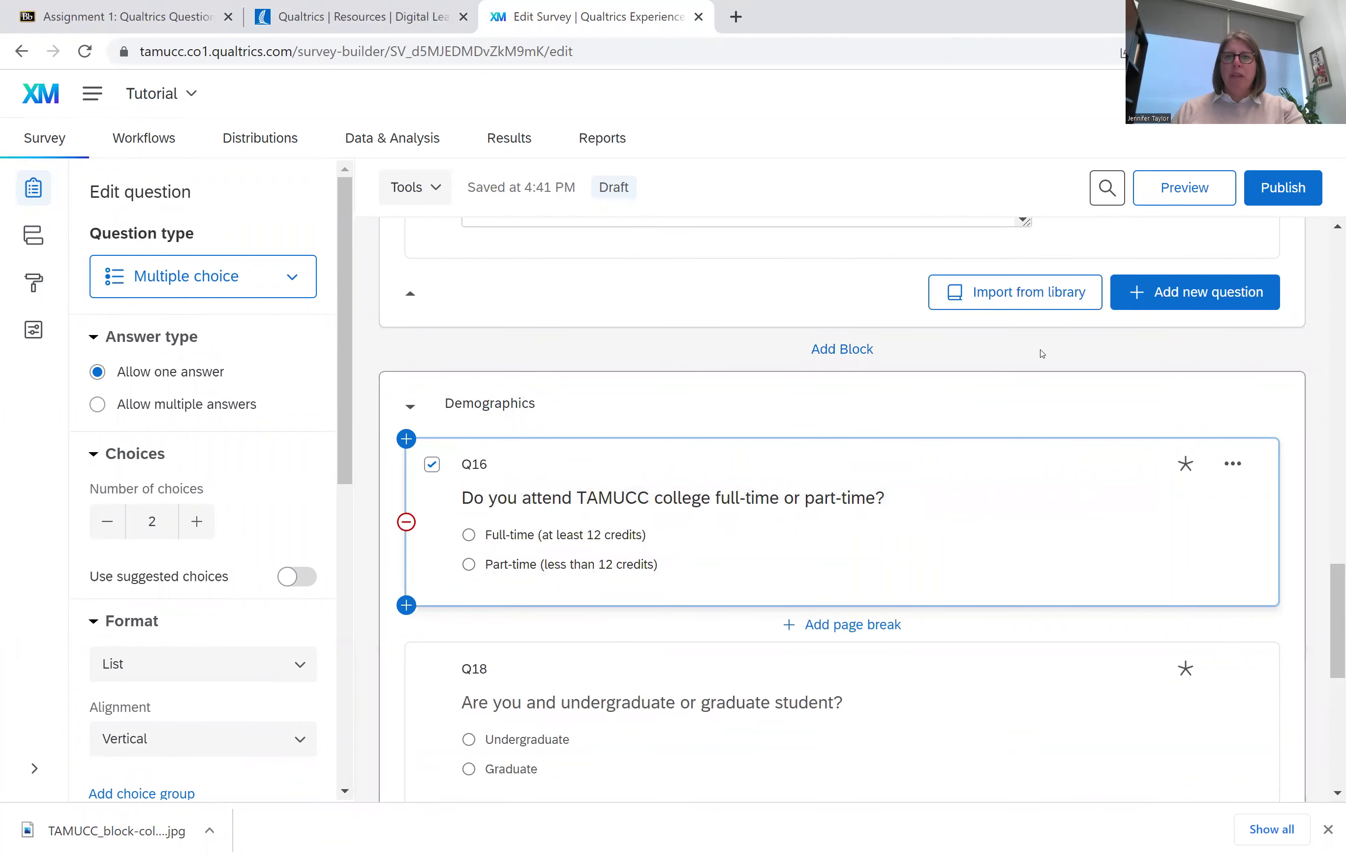
scroll(922, 381, "up", 4)
scroll(1010, 379, "up", 15)
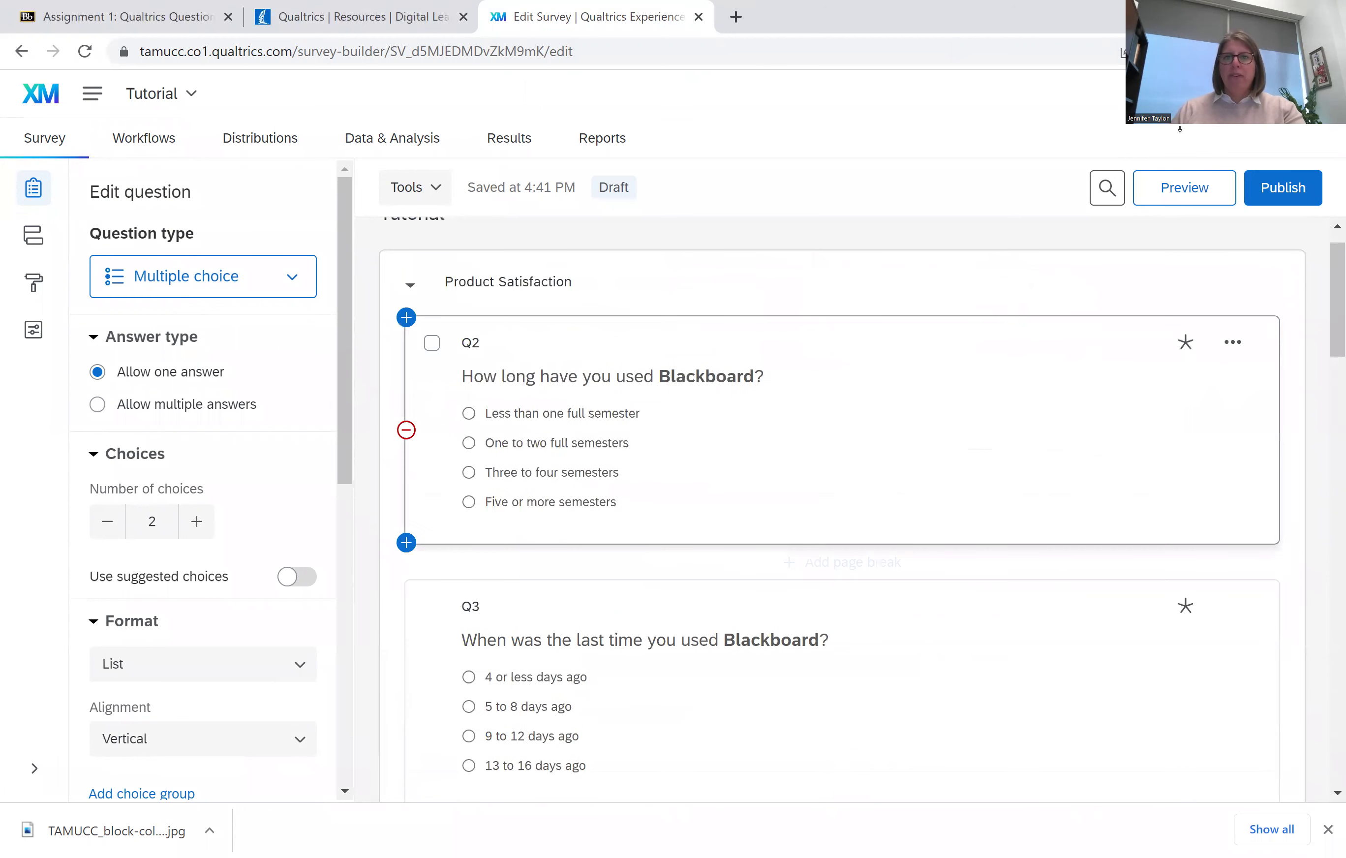
scroll(843, 509, "up", 1)
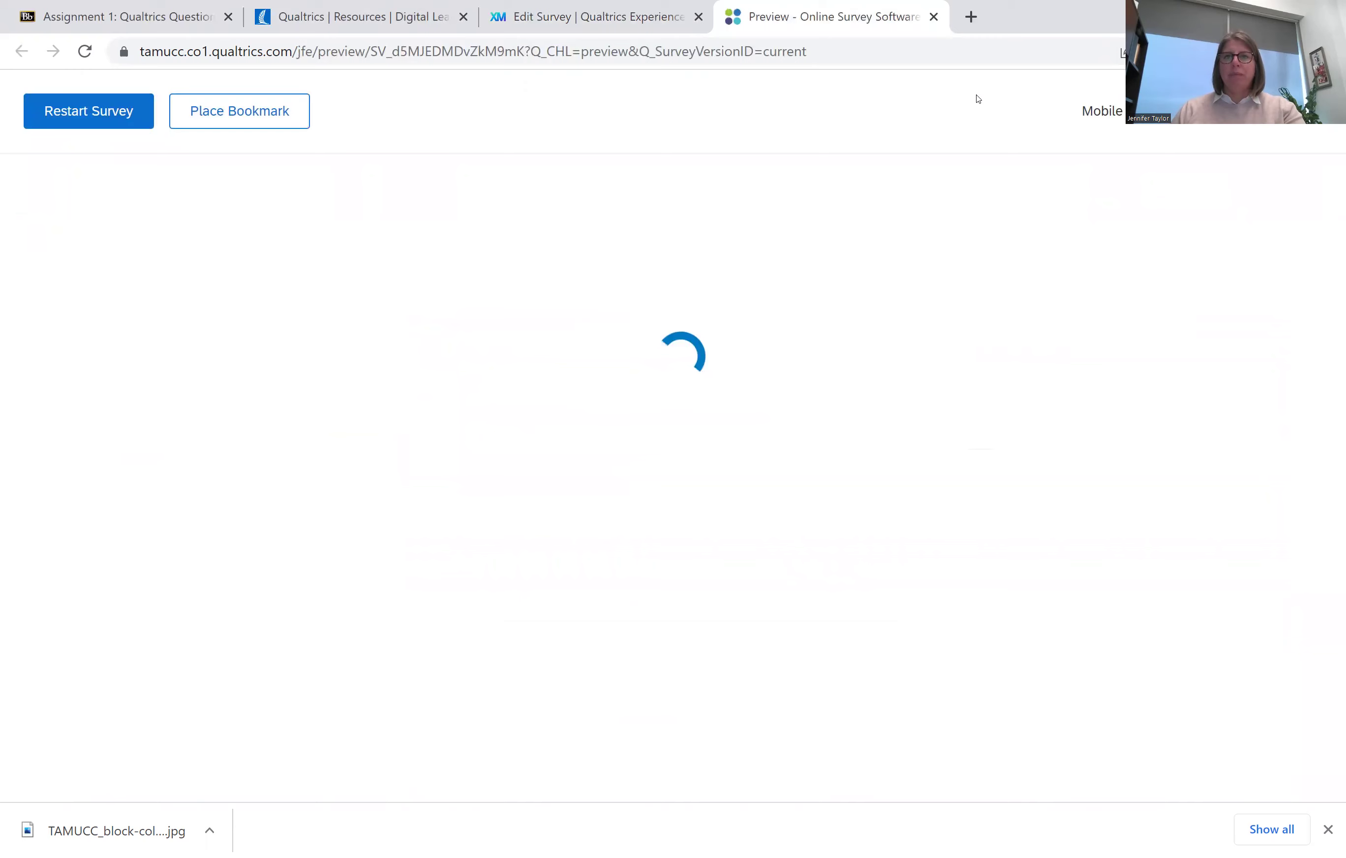
scroll(580, 393, "down", 10)
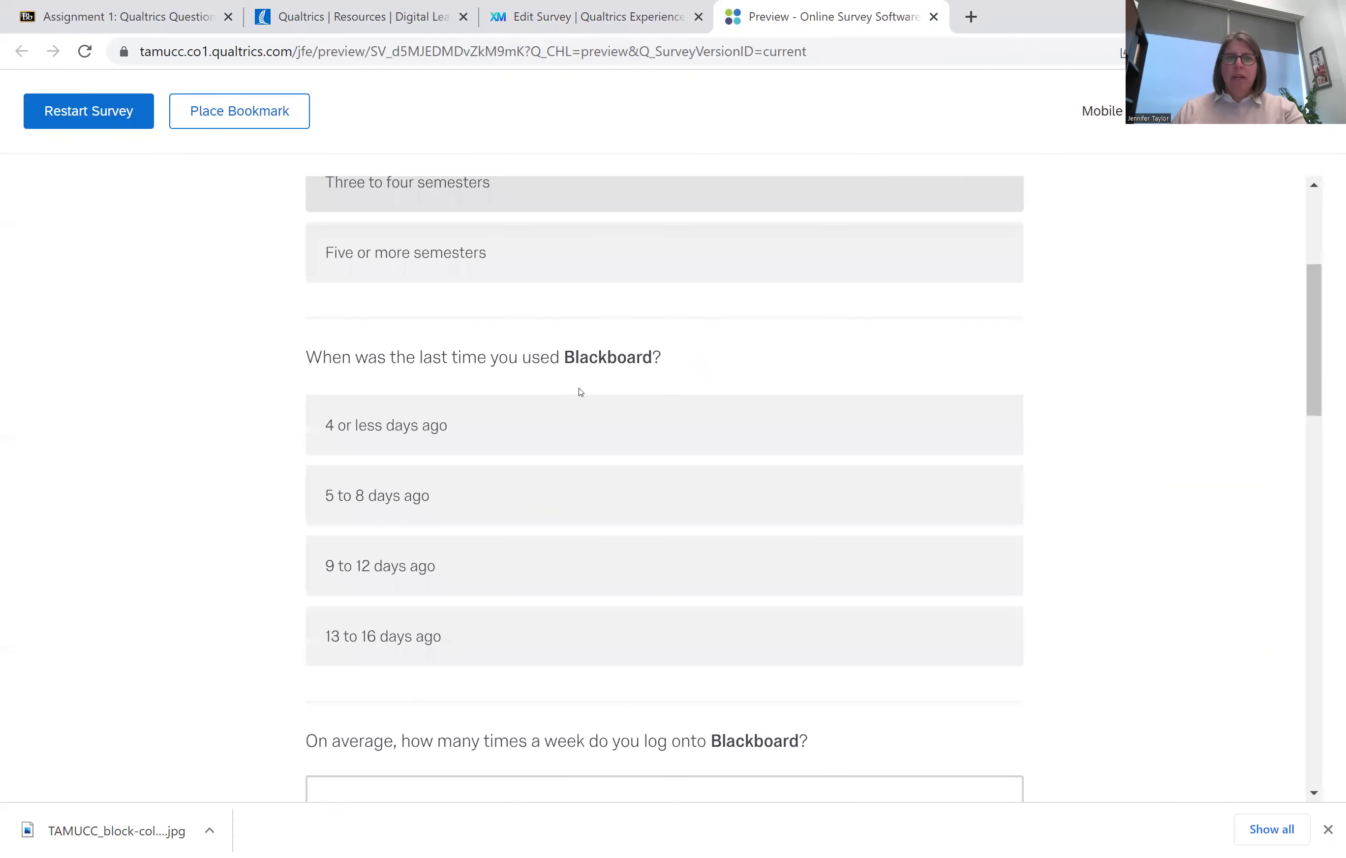
scroll(587, 404, "down", 10)
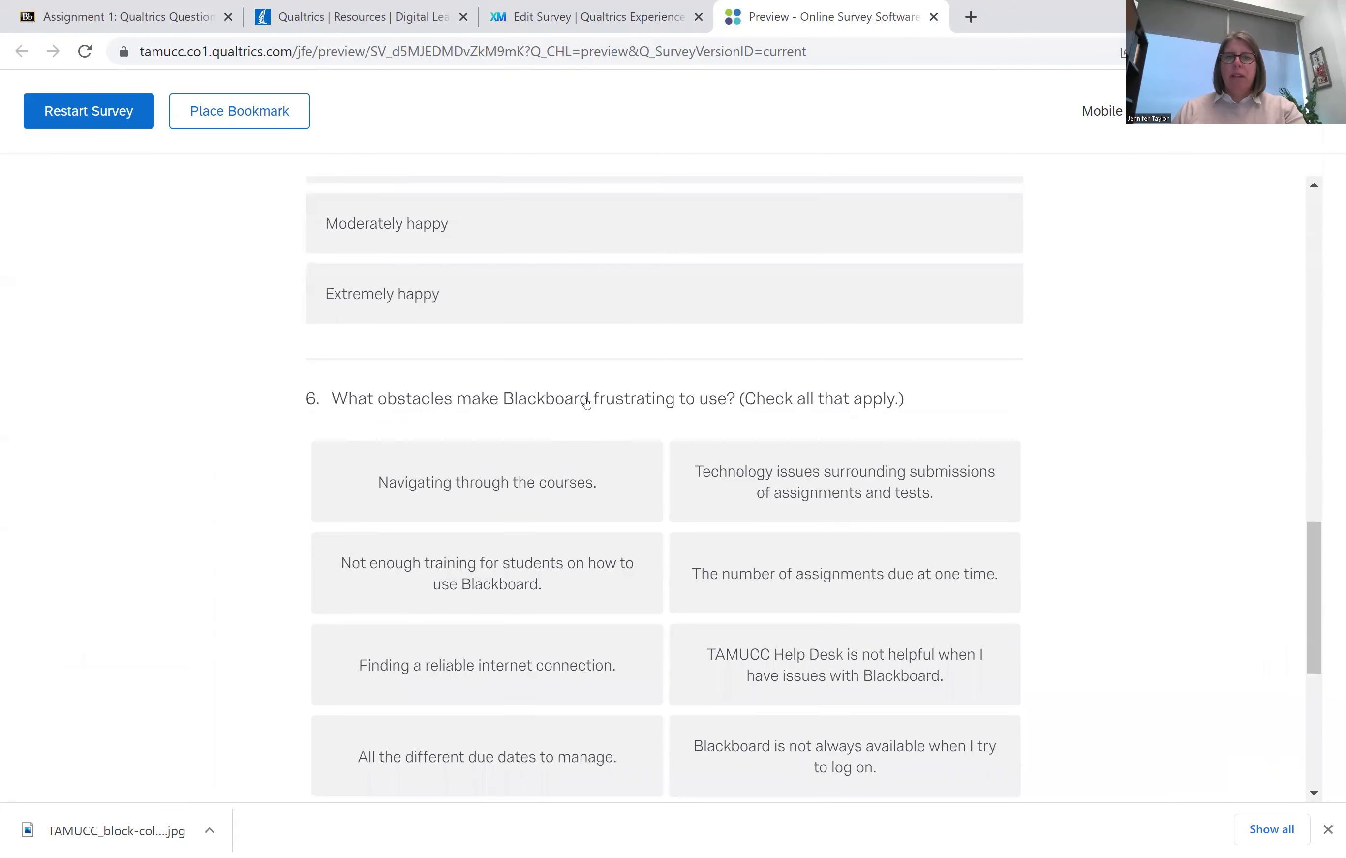
scroll(587, 403, "up", 20)
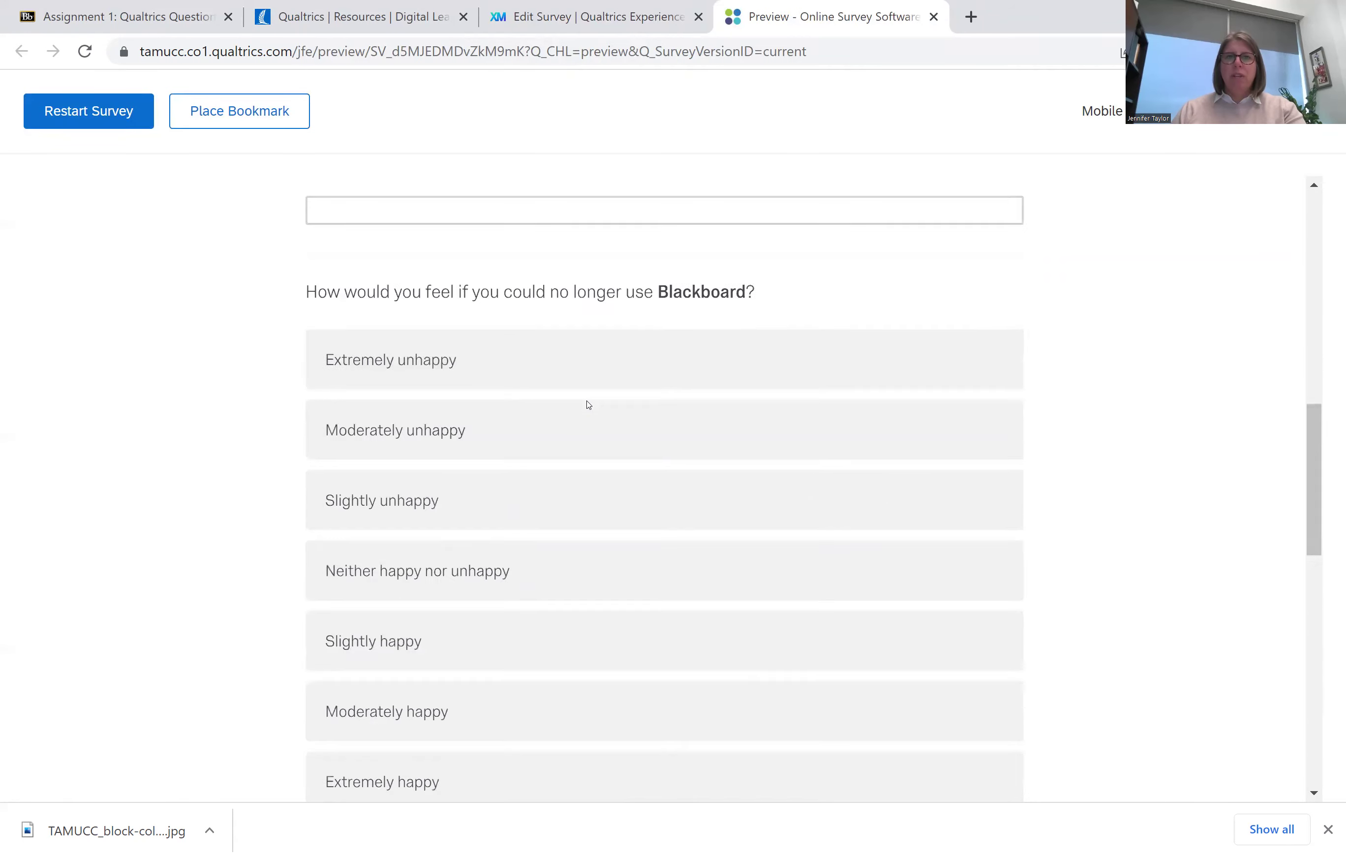
Answer the preview's first page with One to two full semesters, 9 to 12 days ago, 23 weekly logins and the training obstacle, and continue
left_click(552, 404)
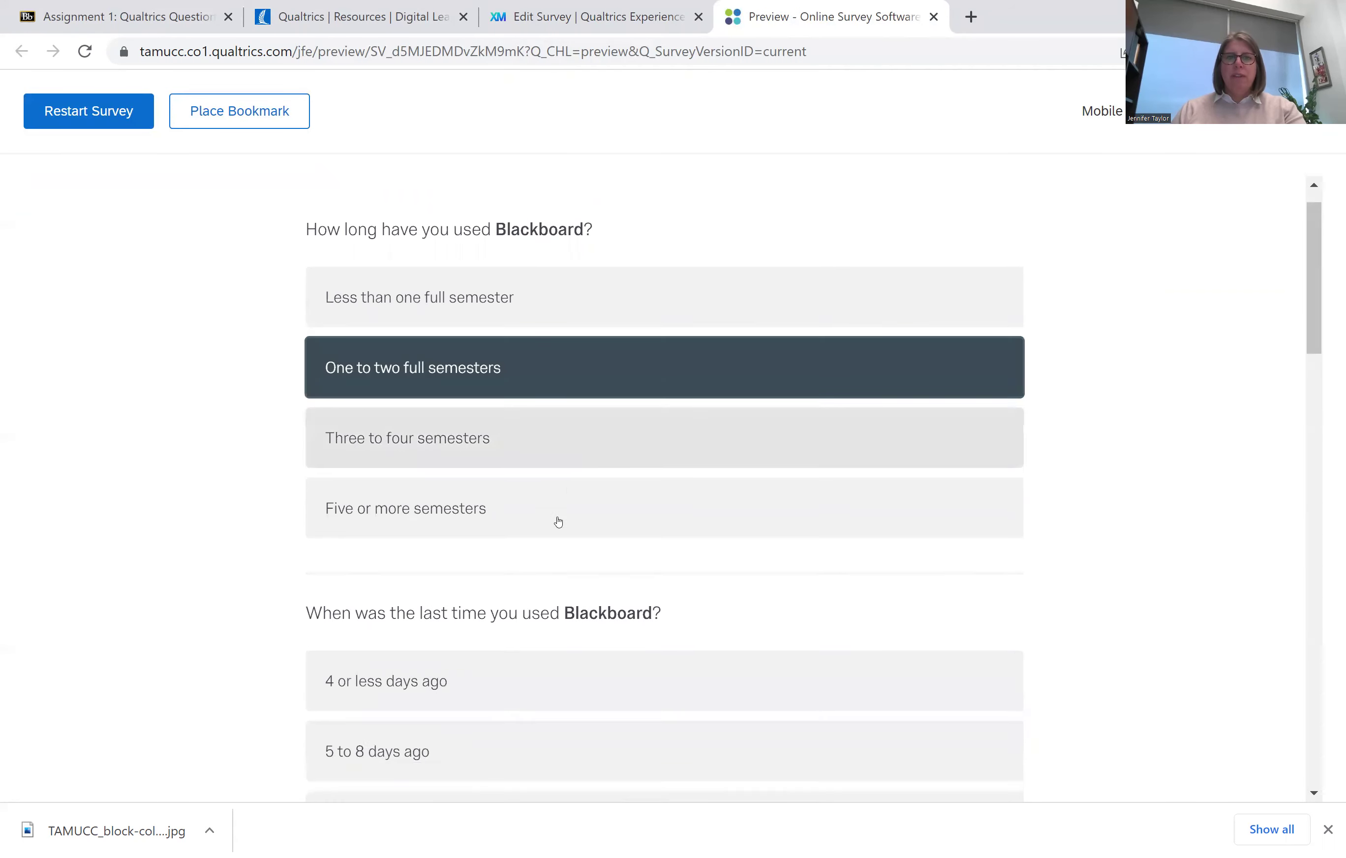
left_click(552, 464)
left_click(522, 402)
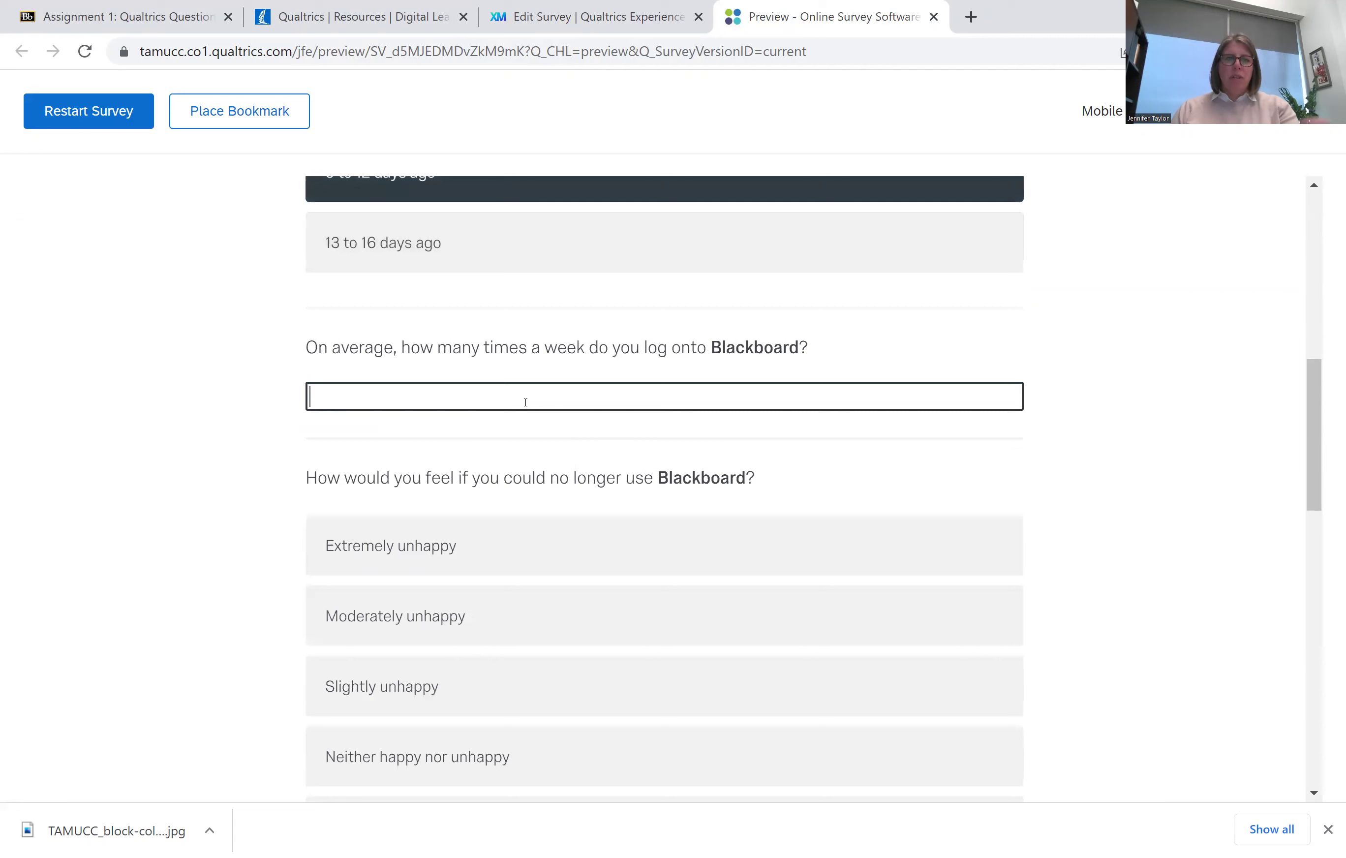
type("23")
left_click(545, 574)
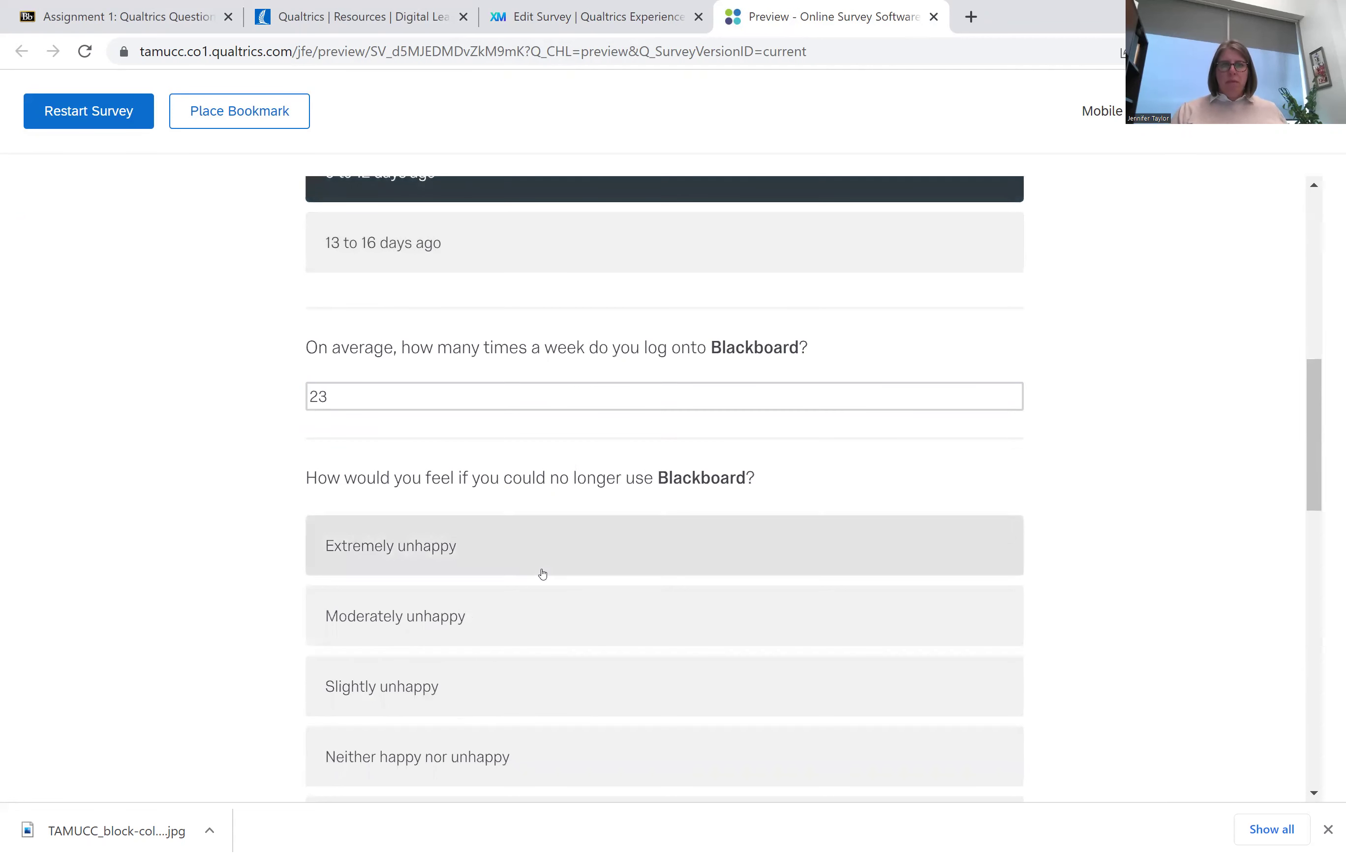
left_click(575, 591)
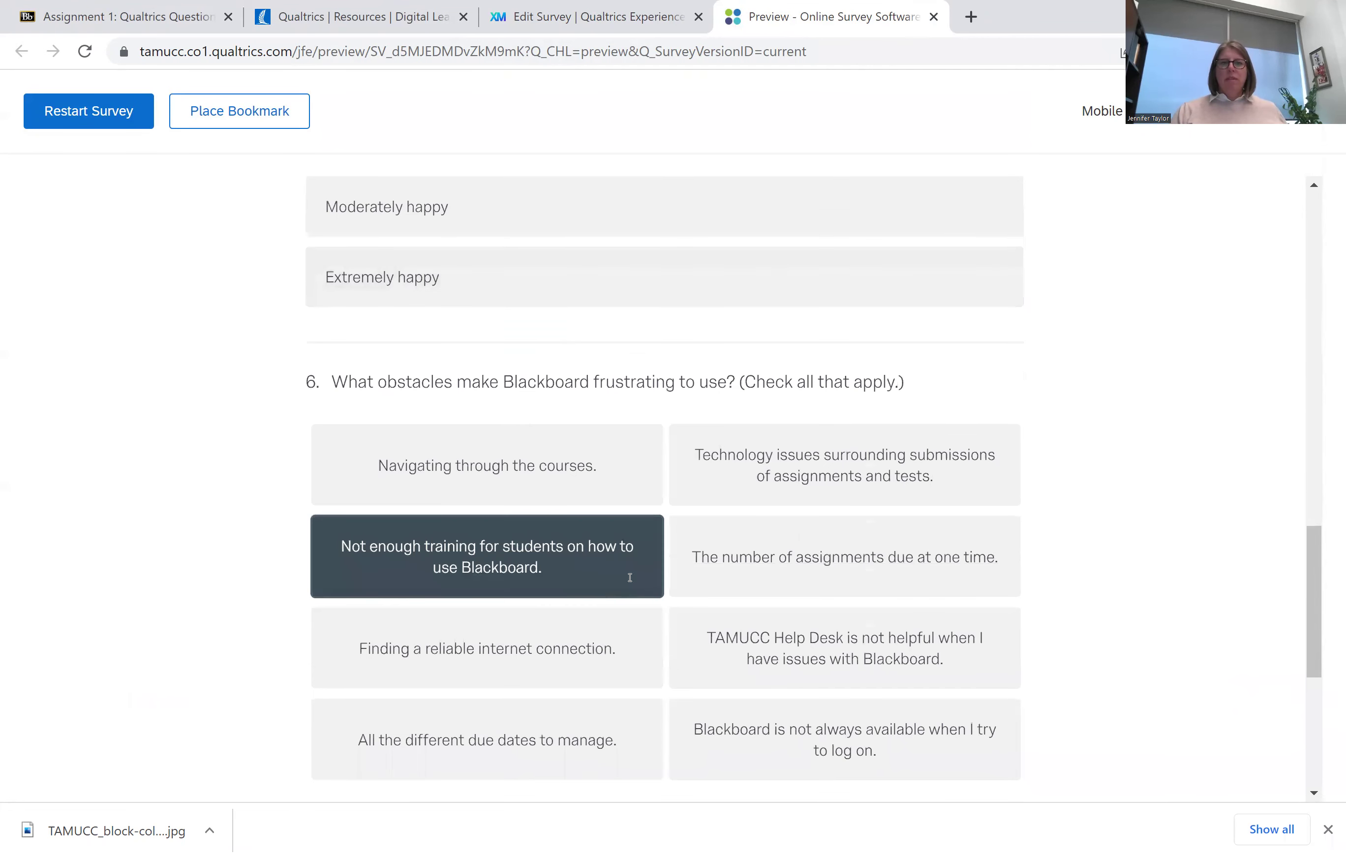
left_click(644, 540)
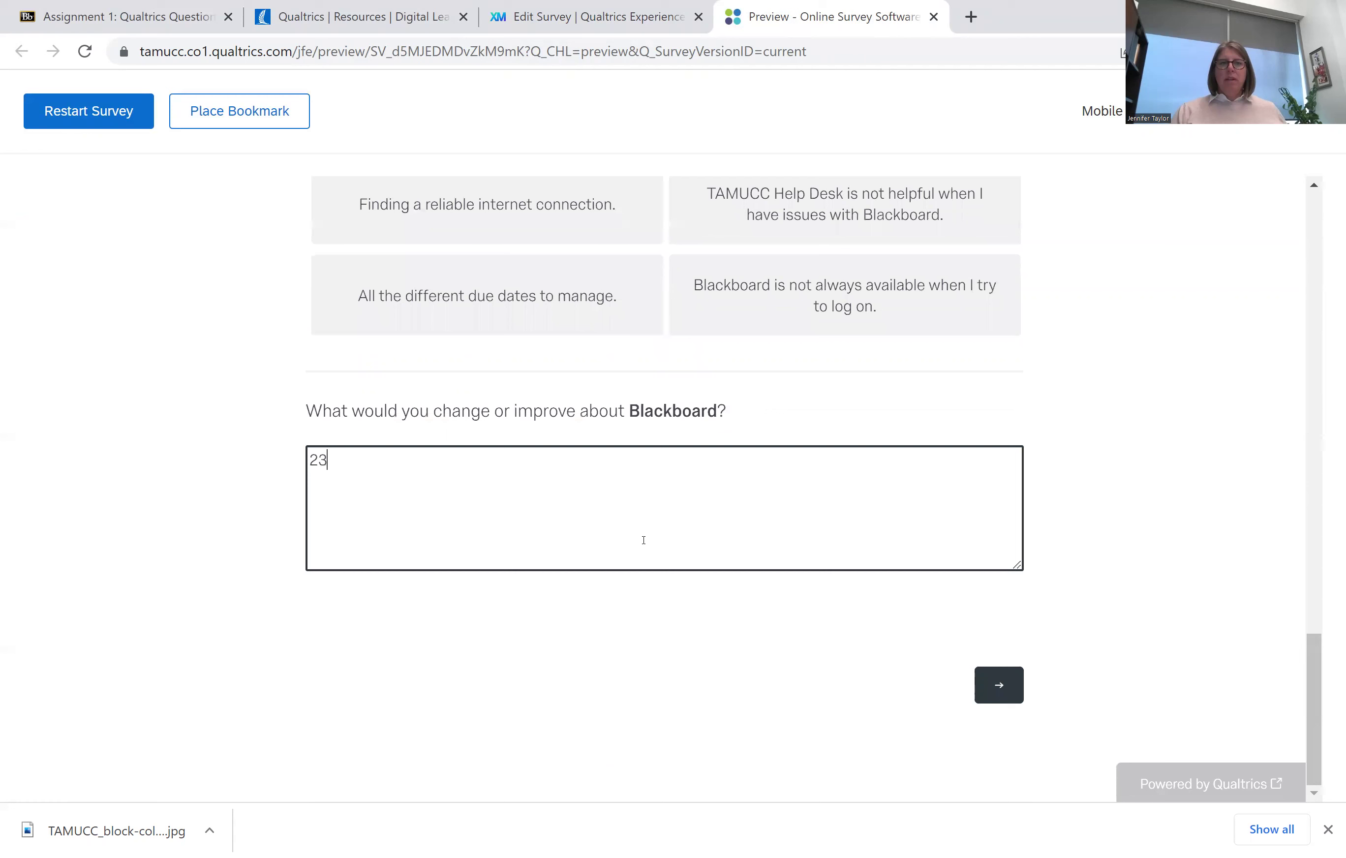
left_click(1004, 678)
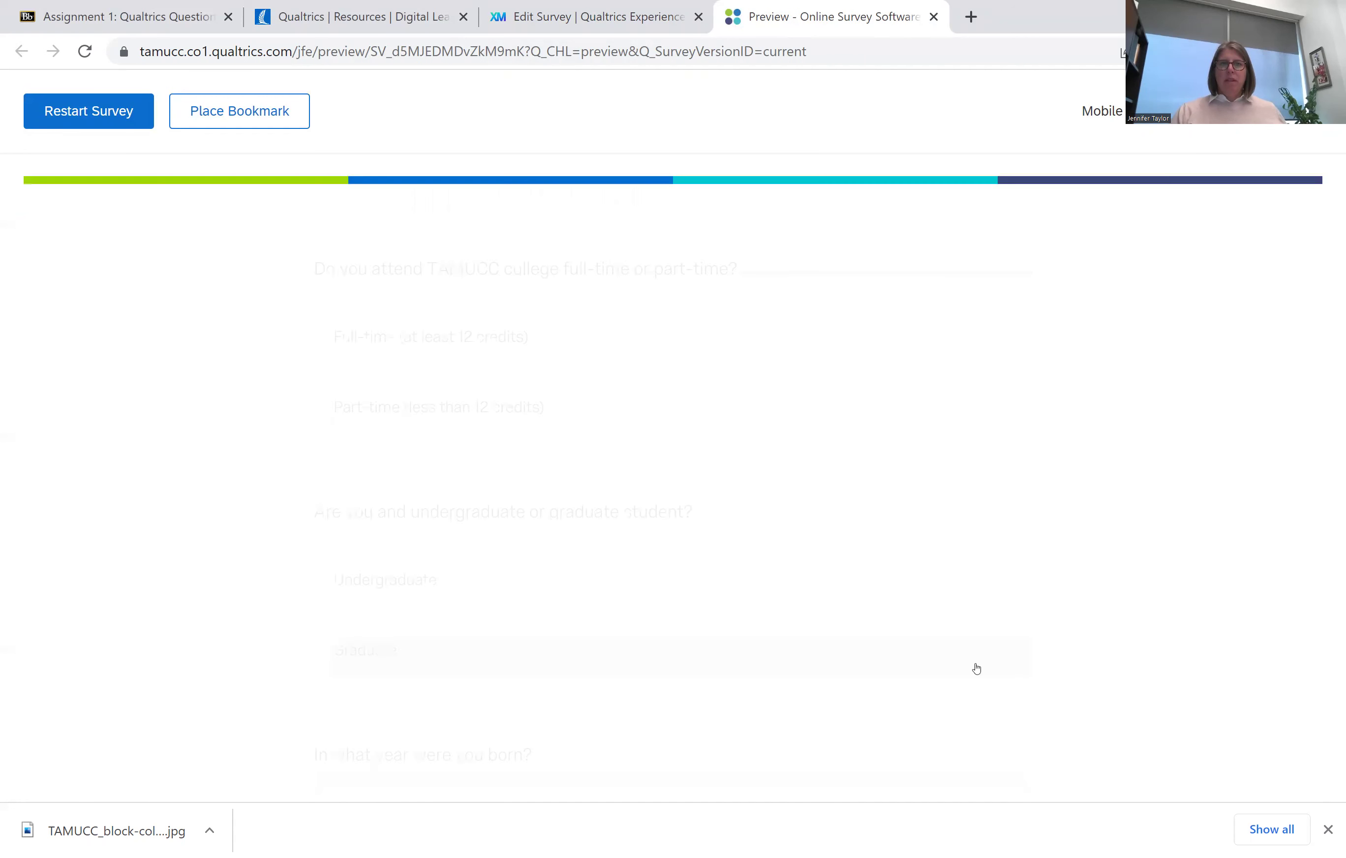
Answer the preview's demographic questions with Part-time and Undergraduate, and try to submit 23 as the birth year
scroll(638, 488, "down", 4)
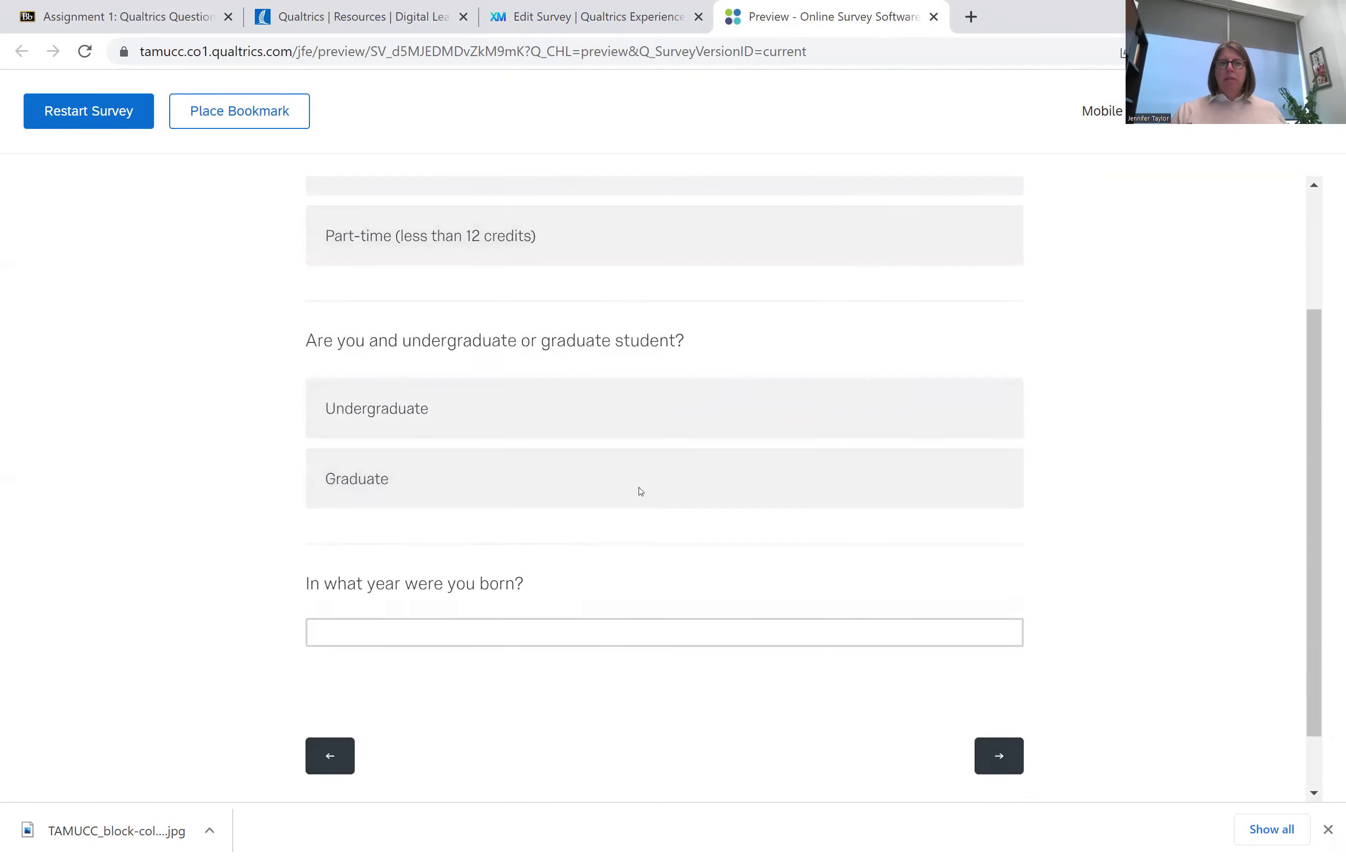
scroll(638, 490, "up", 3)
scroll(639, 491, "down", 1)
scroll(636, 489, "down", 1)
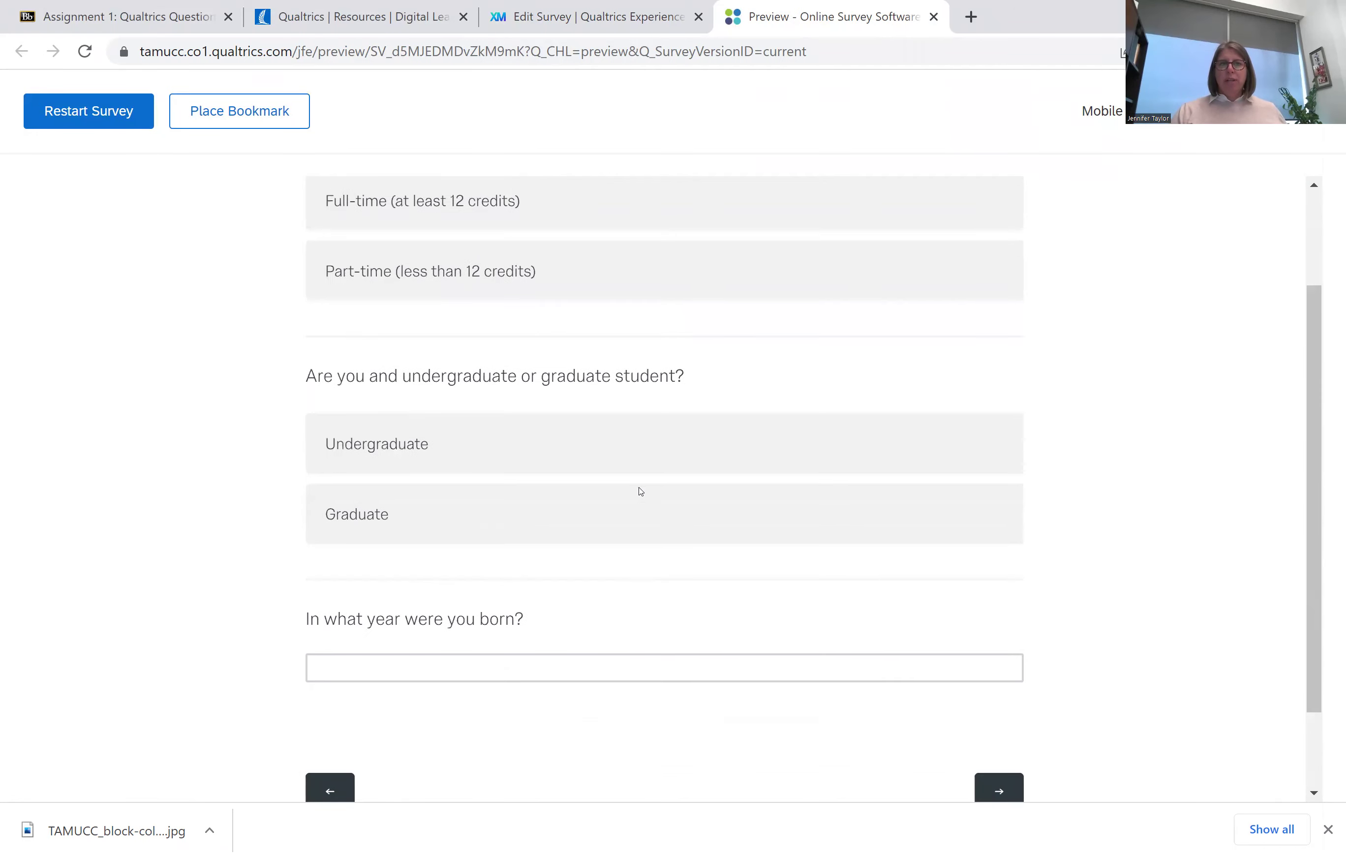
scroll(637, 490, "up", 2)
left_click(510, 406)
left_click(560, 602)
scroll(493, 616, "down", 2)
left_click(480, 659)
type("23")
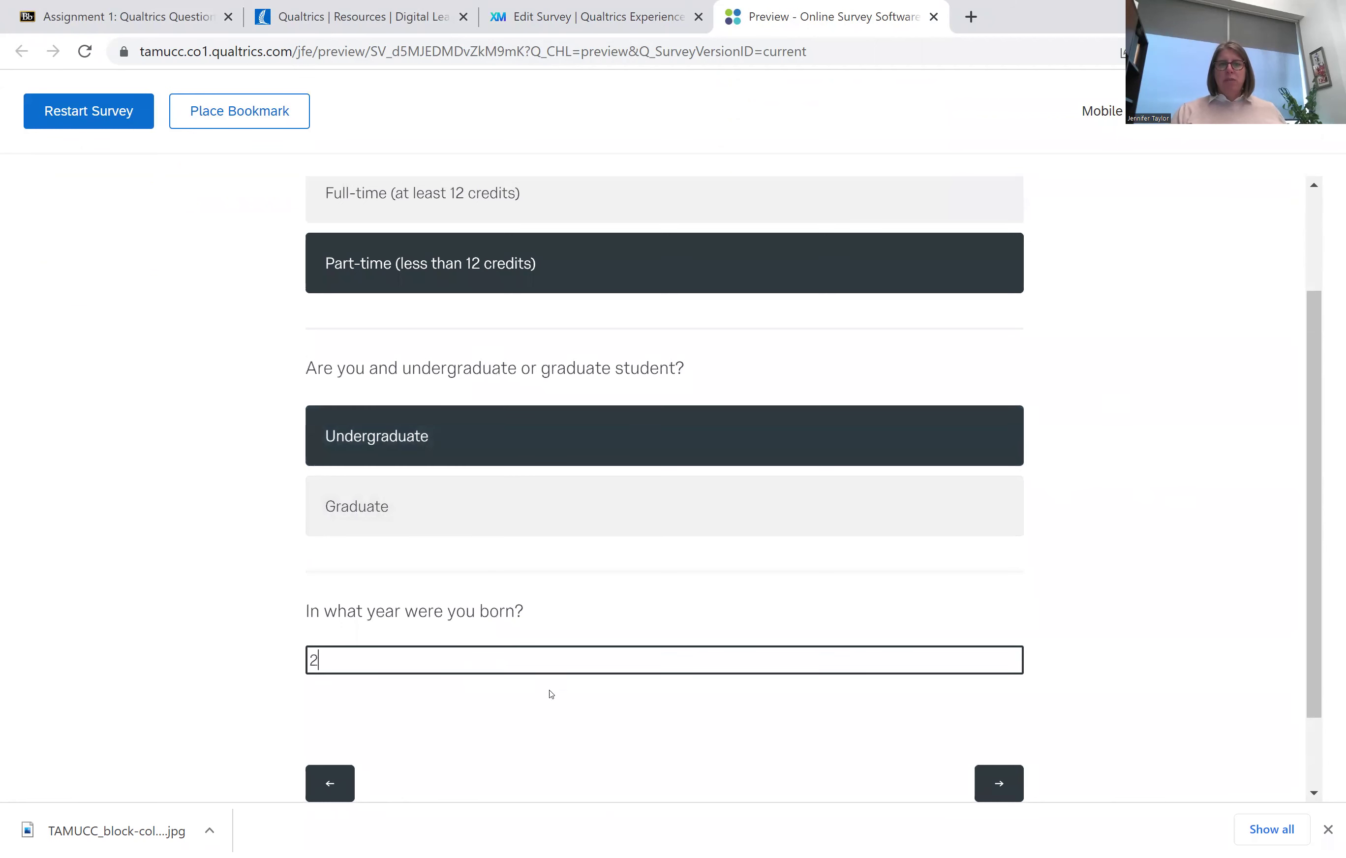
left_click(993, 775)
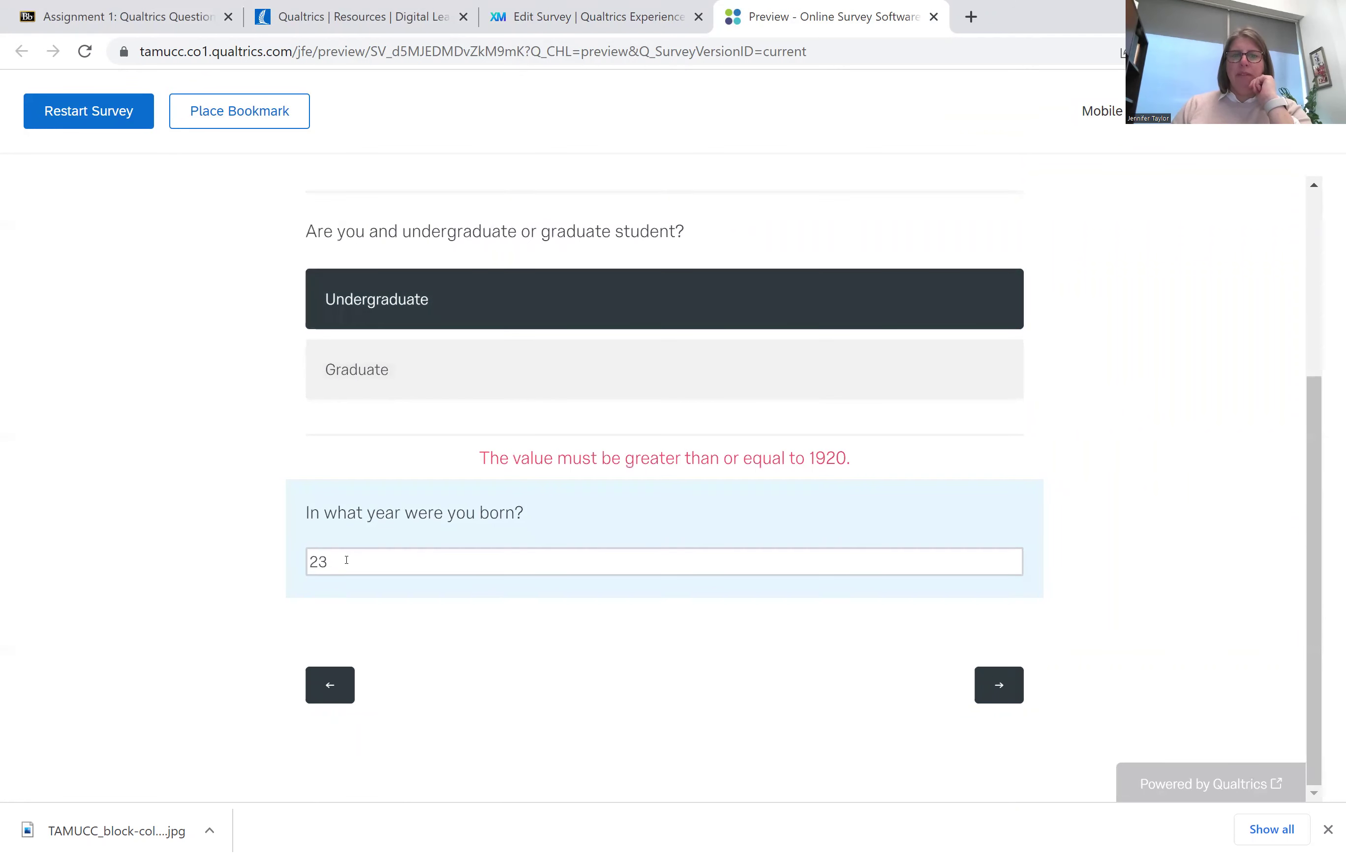
Replace the birth year answer with a valid four-digit year and submit the test response
left_click_drag(346, 560, 291, 555)
type("1975")
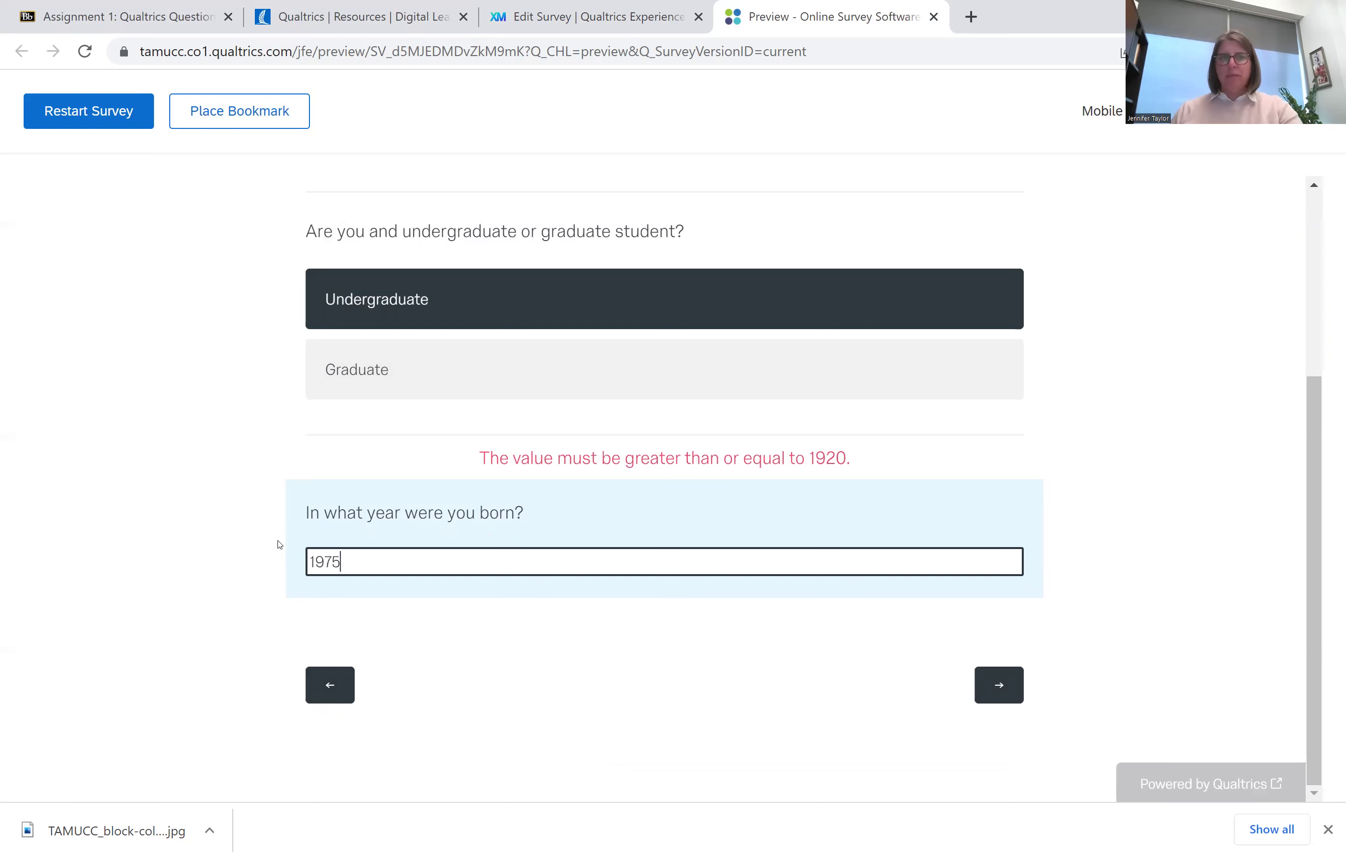
left_click(998, 683)
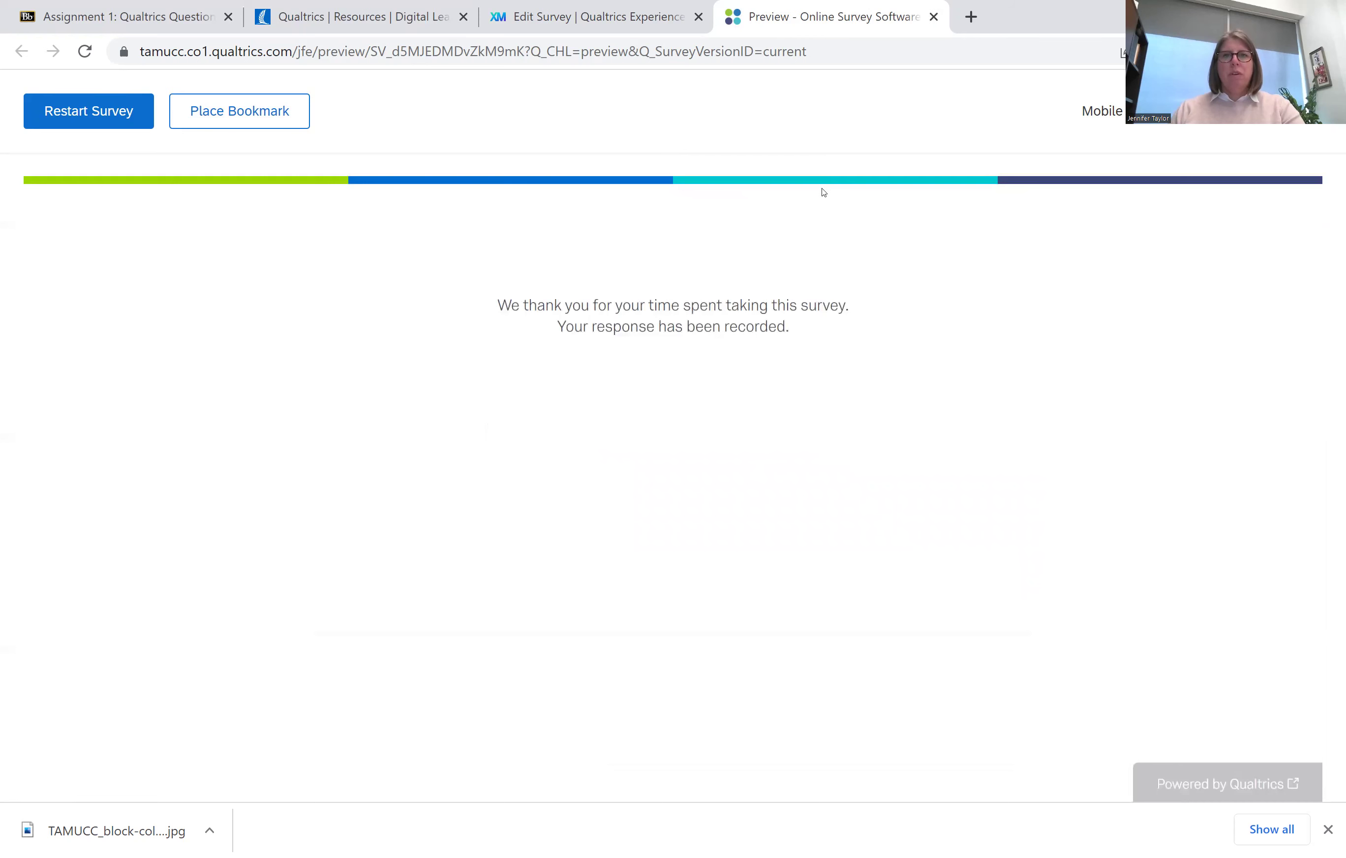
Close the preview and add a page break between Q2 and Q3 in the Product Satisfaction block
key("ctrl+w")
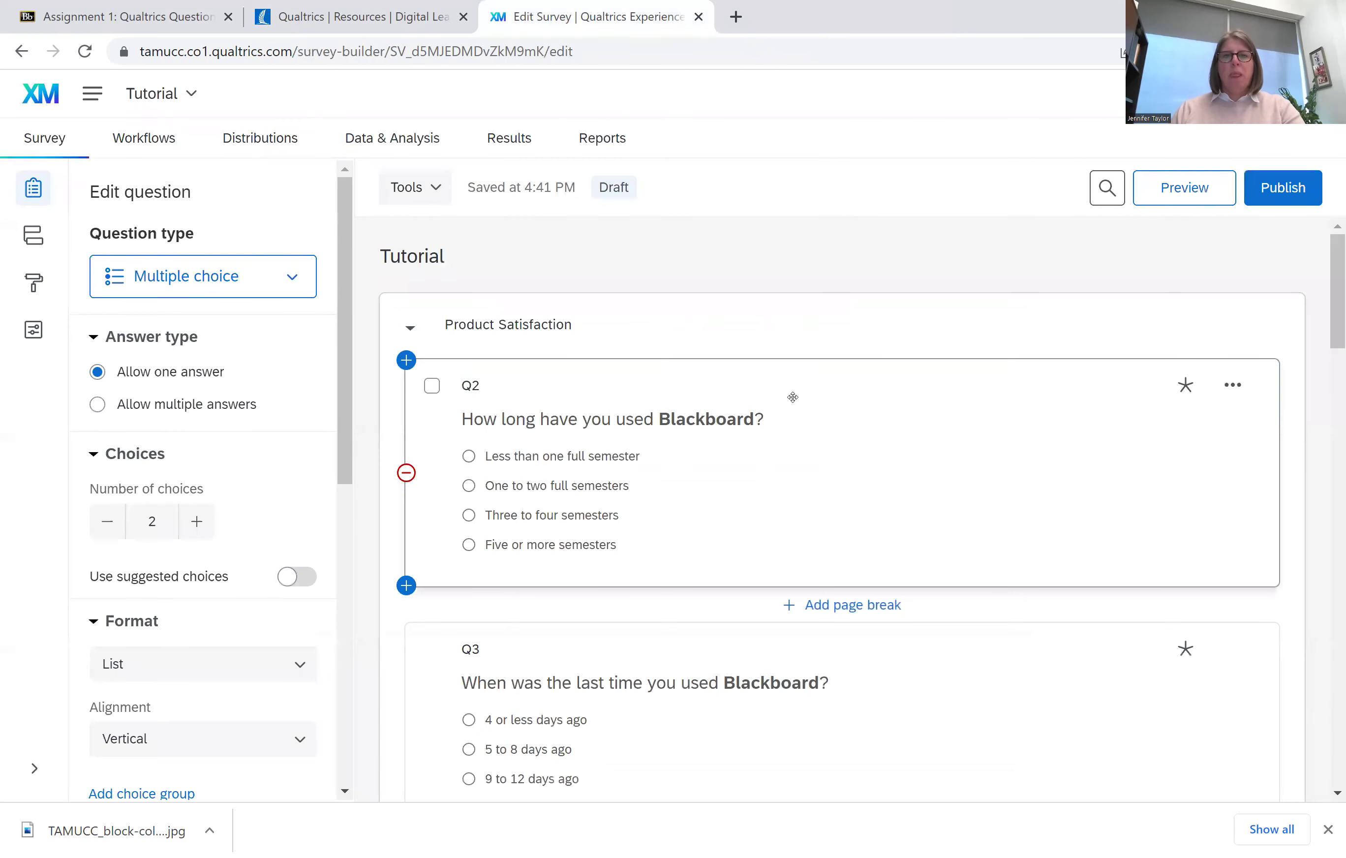
left_click(839, 605)
scroll(828, 599, "down", 5)
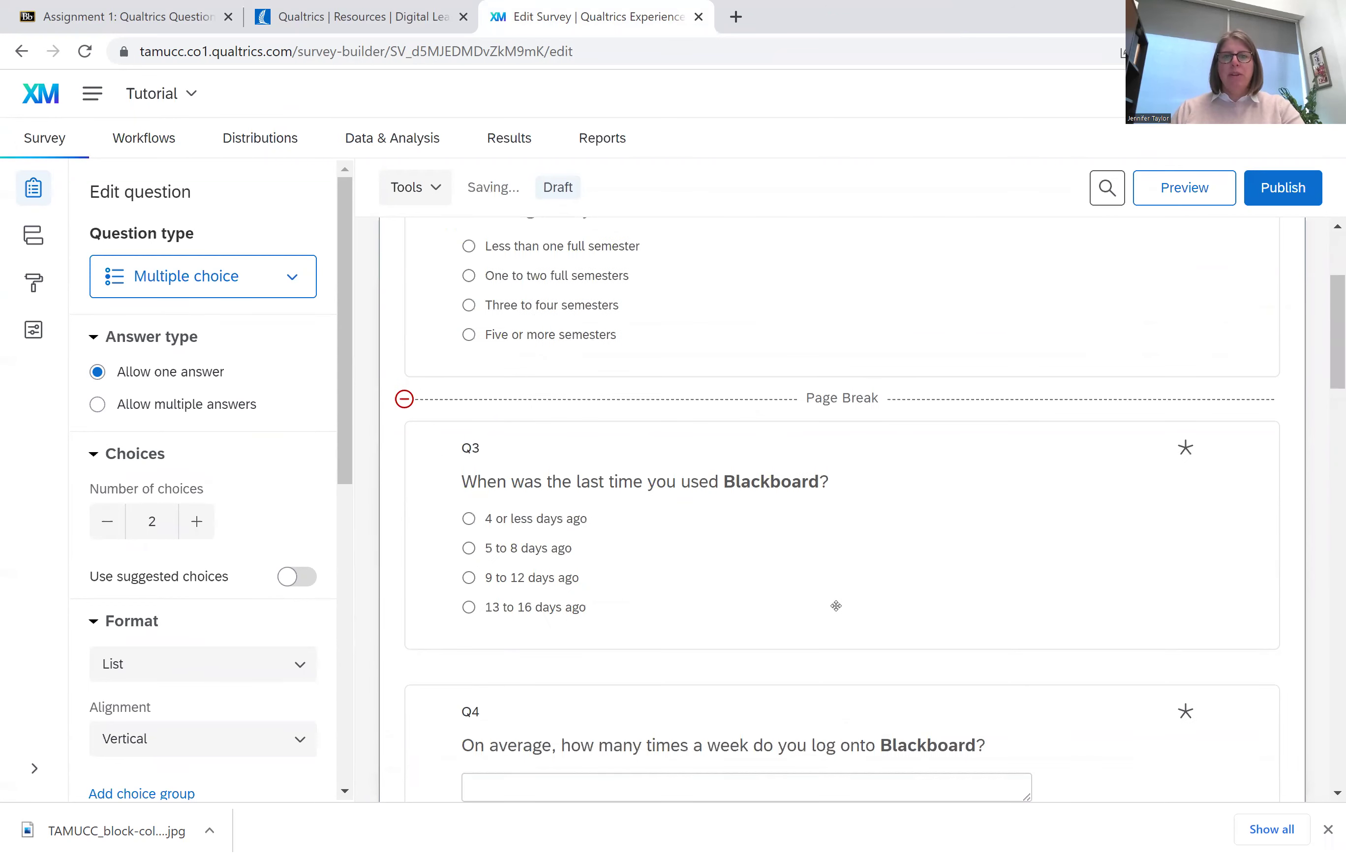
Add page breaks after Q3, Q4, Q5 and Q26 in the Product Satisfaction block
left_click(825, 582)
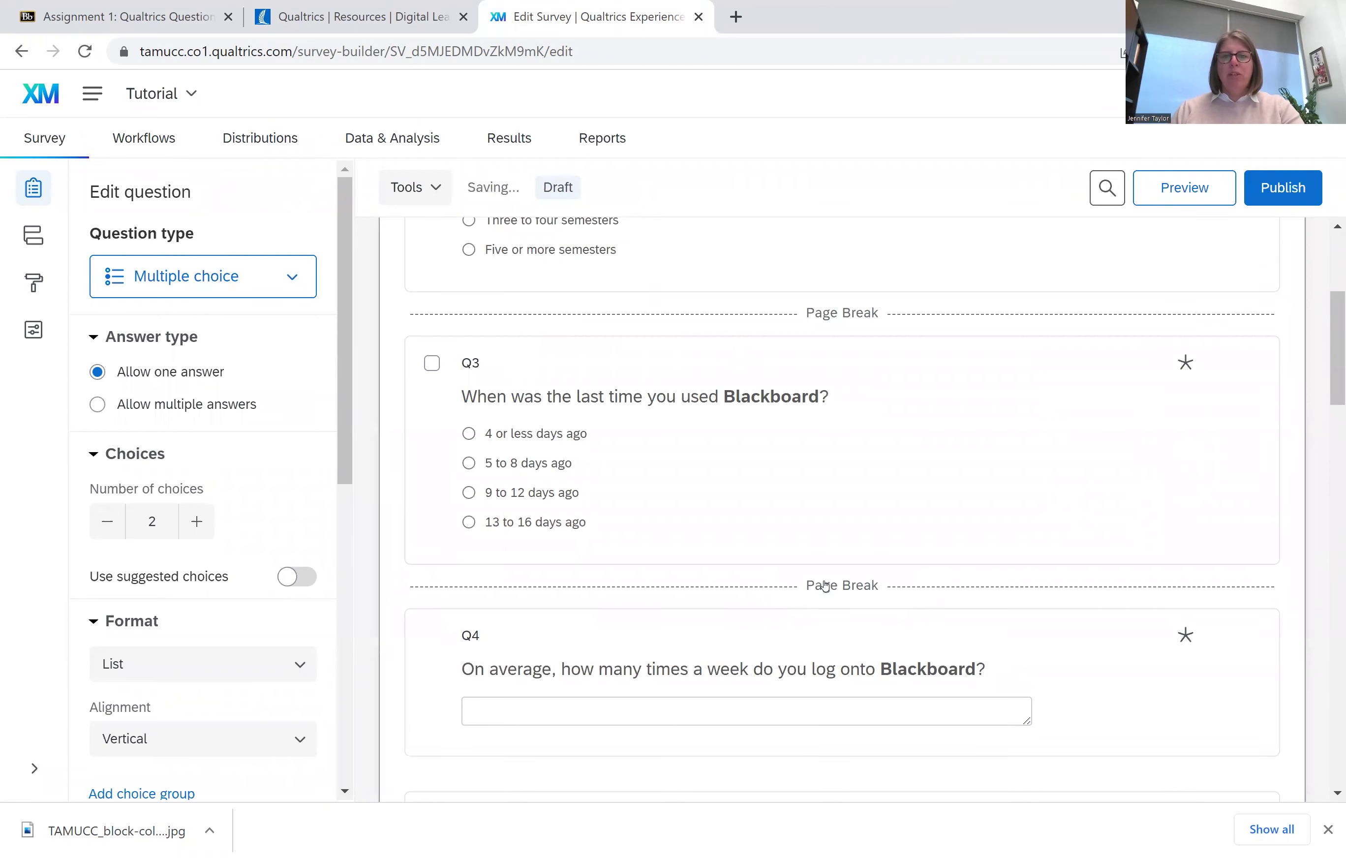
scroll(825, 581, "down", 5)
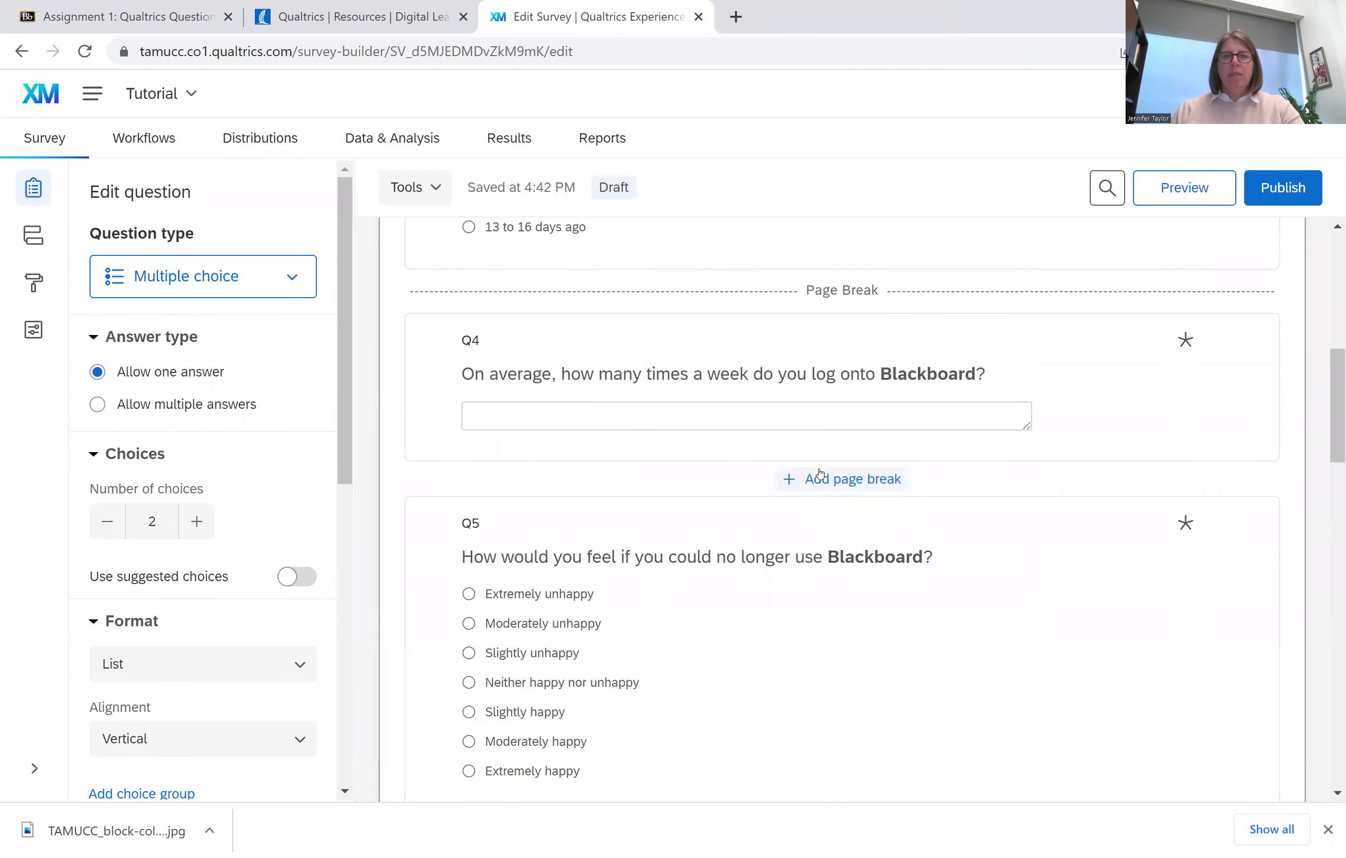
left_click(819, 477)
scroll(826, 498, "down", 3)
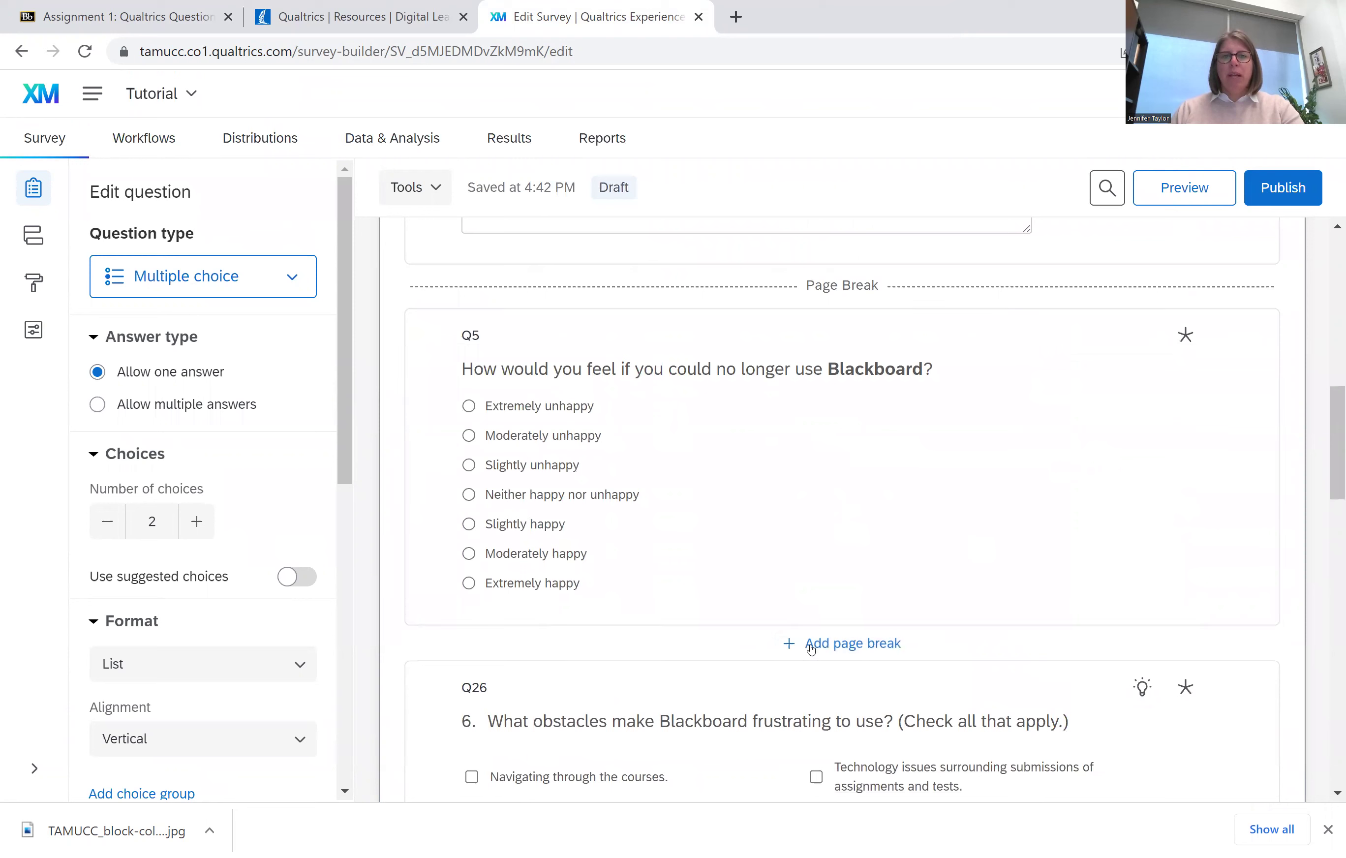
left_click(821, 649)
scroll(822, 644, "down", 6)
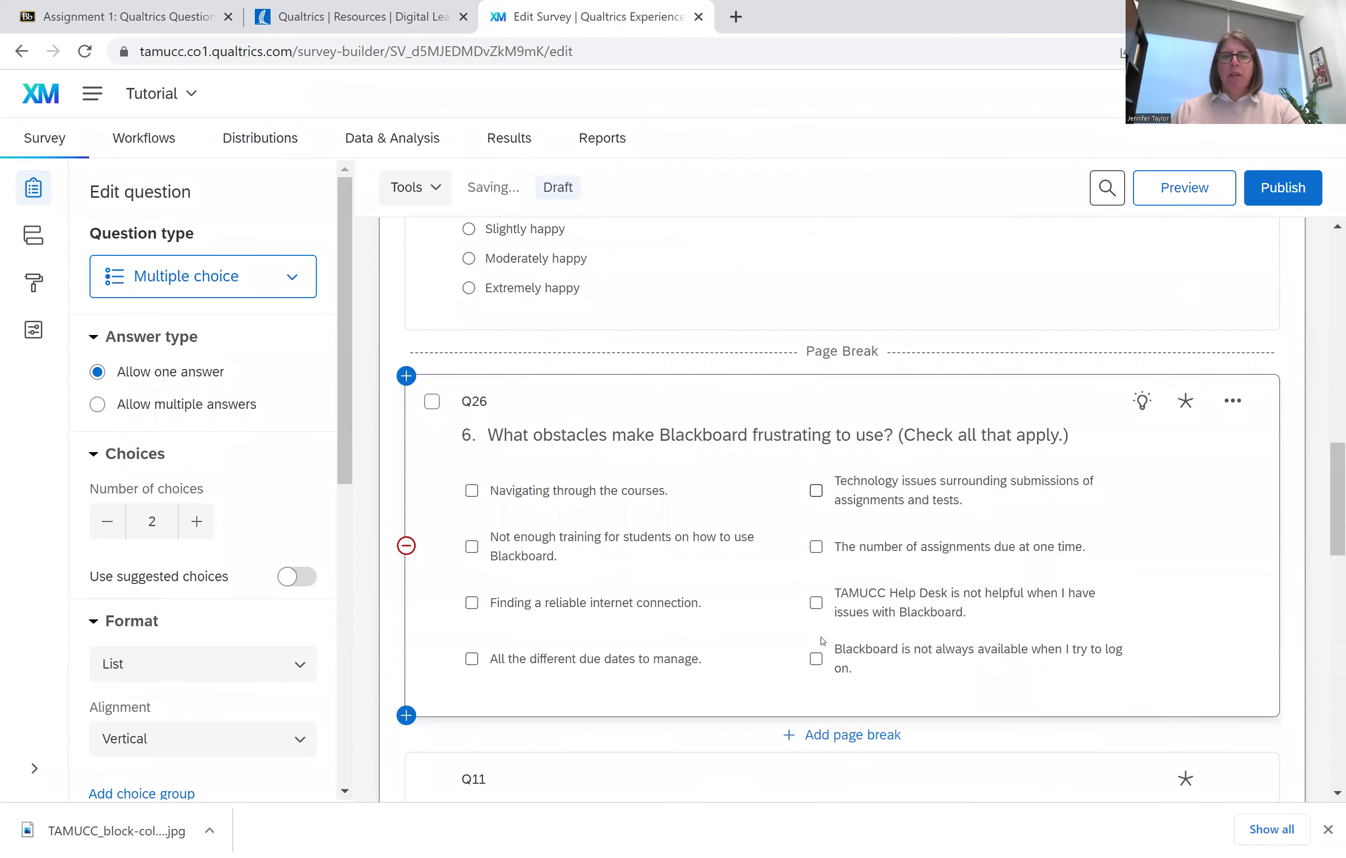
scroll(822, 640, "down", 1)
left_click(815, 636)
scroll(820, 622, "down", 7)
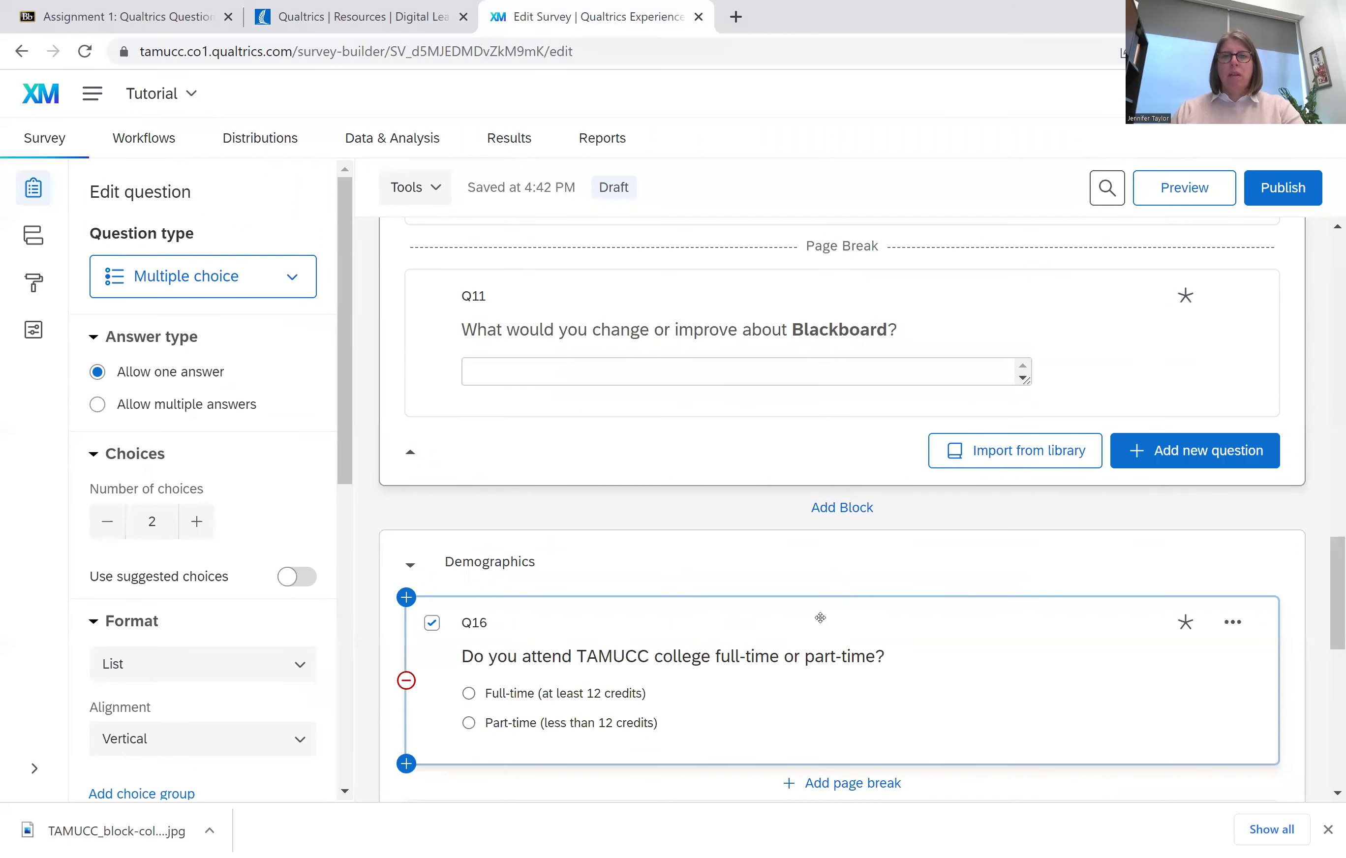
Add page breaks after Q16 and Q18 in the Demographics block
scroll(821, 618, "down", 2)
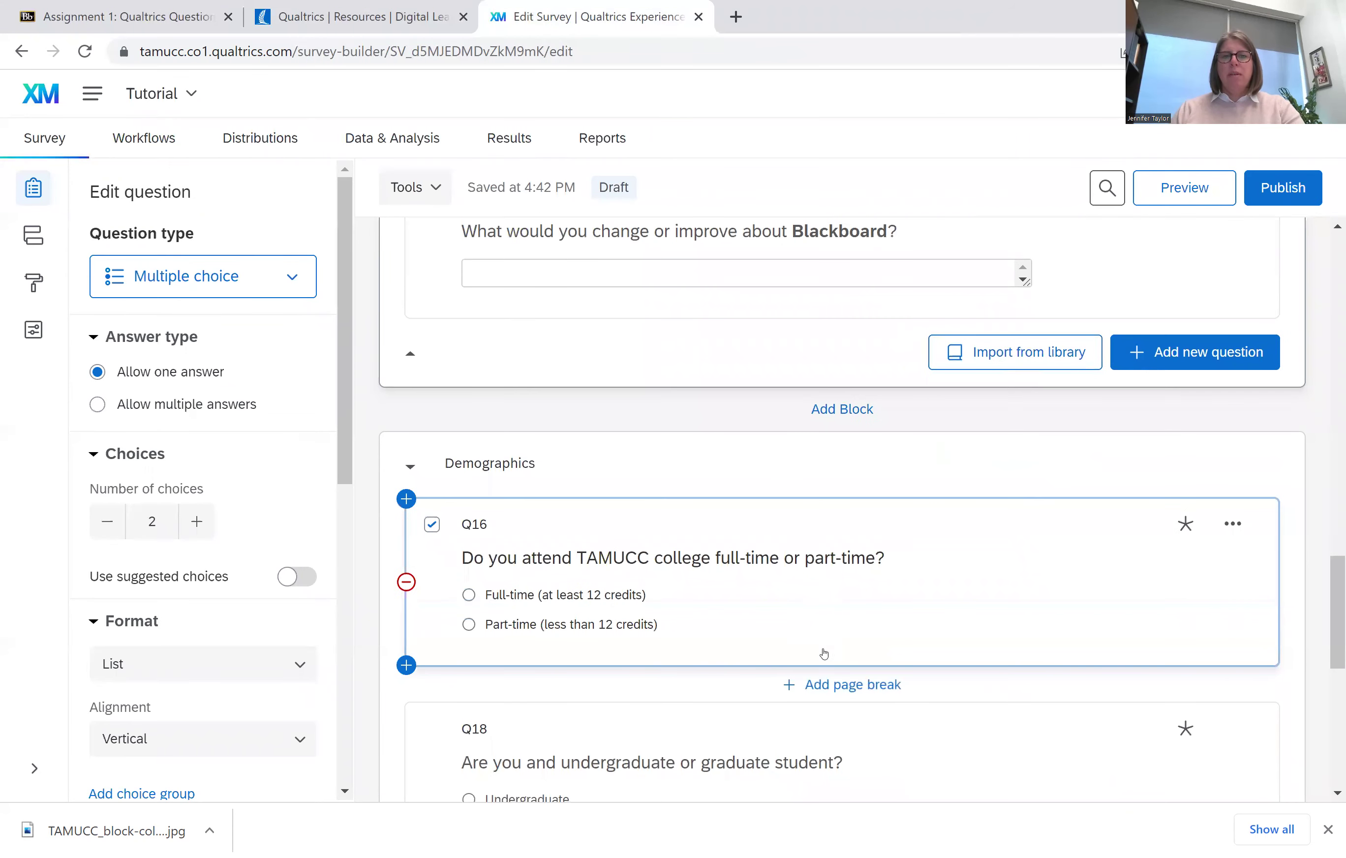
scroll(826, 653, "down", 2)
left_click(829, 588)
scroll(834, 599, "down", 3)
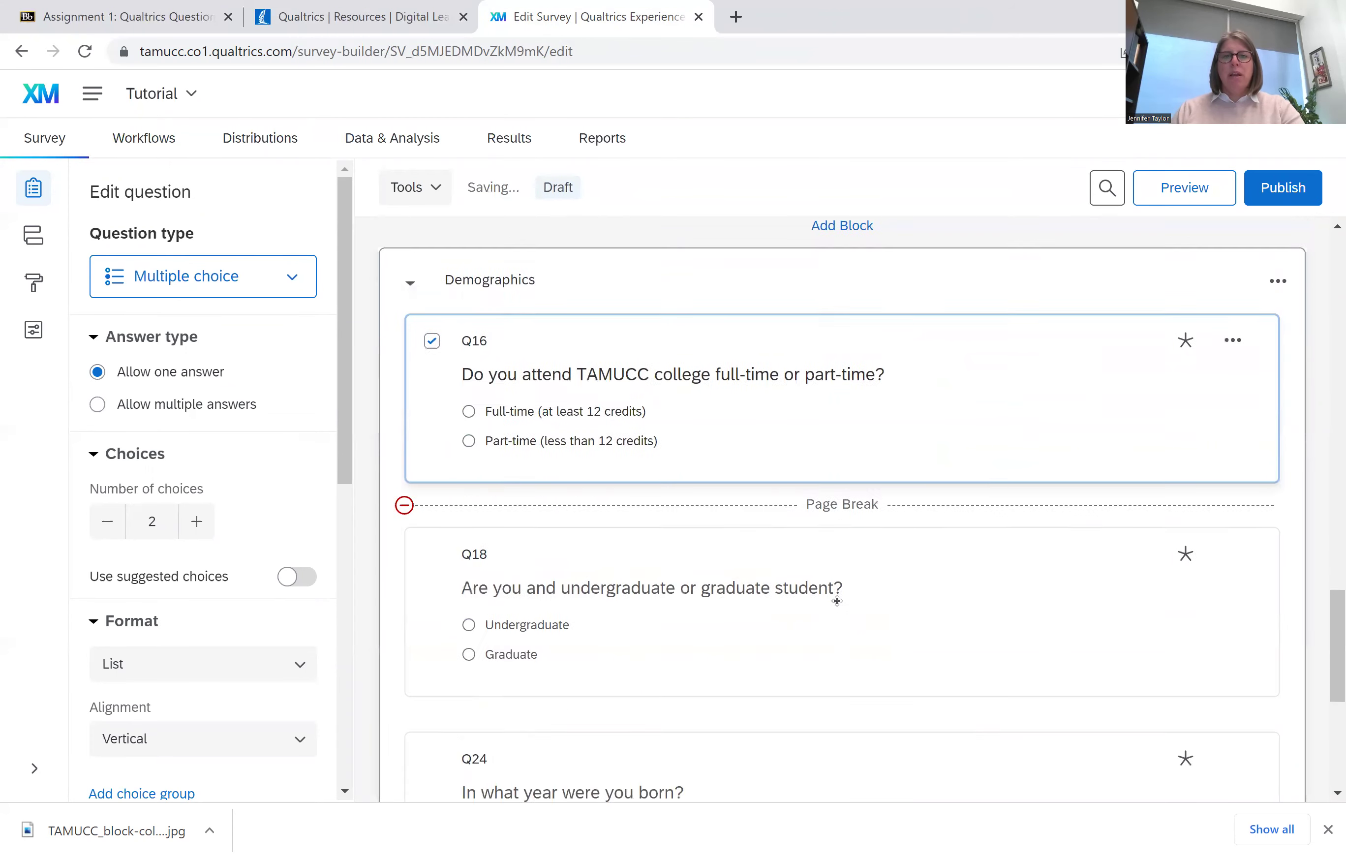
left_click(834, 605)
scroll(843, 609, "down", 5)
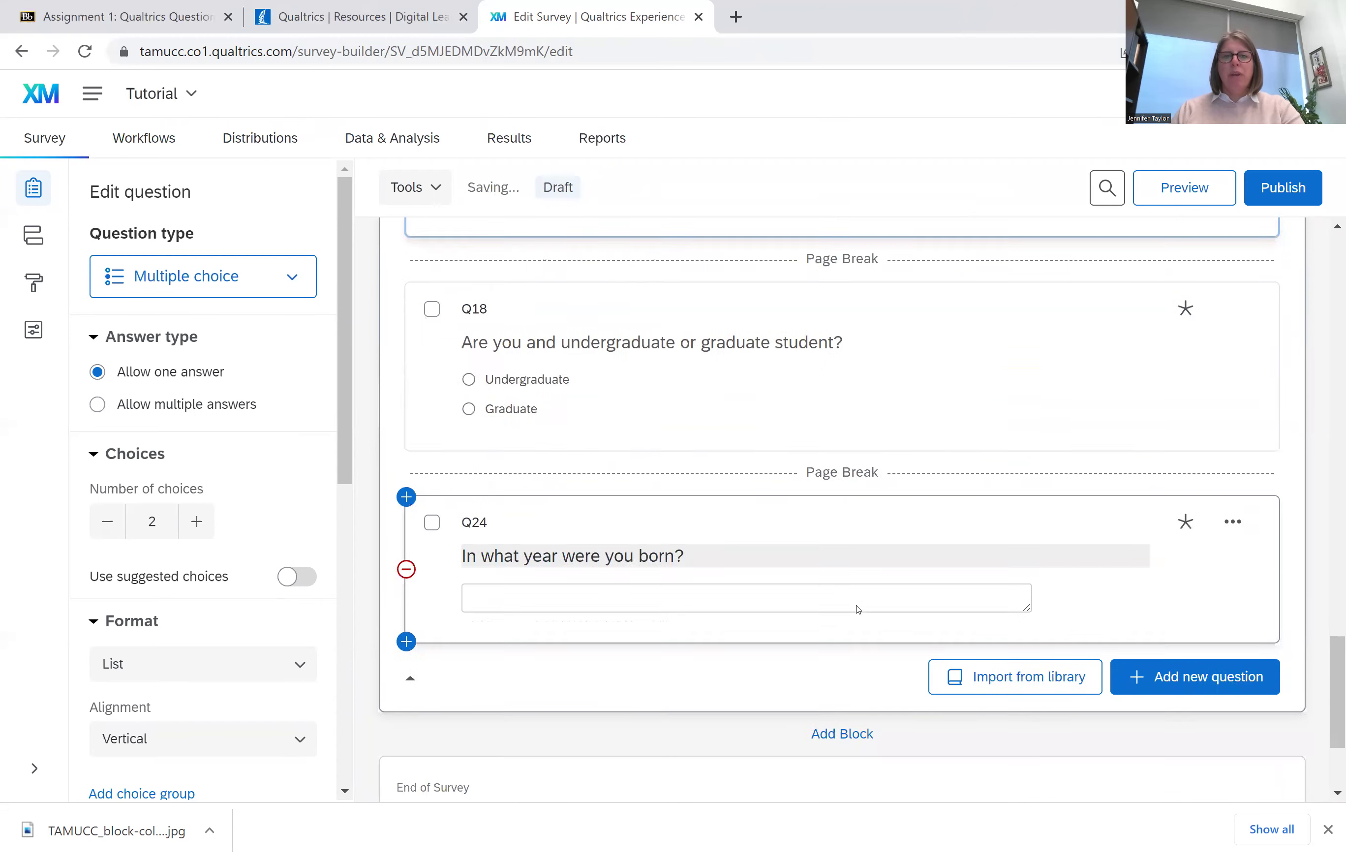
scroll(854, 611, "up", 7)
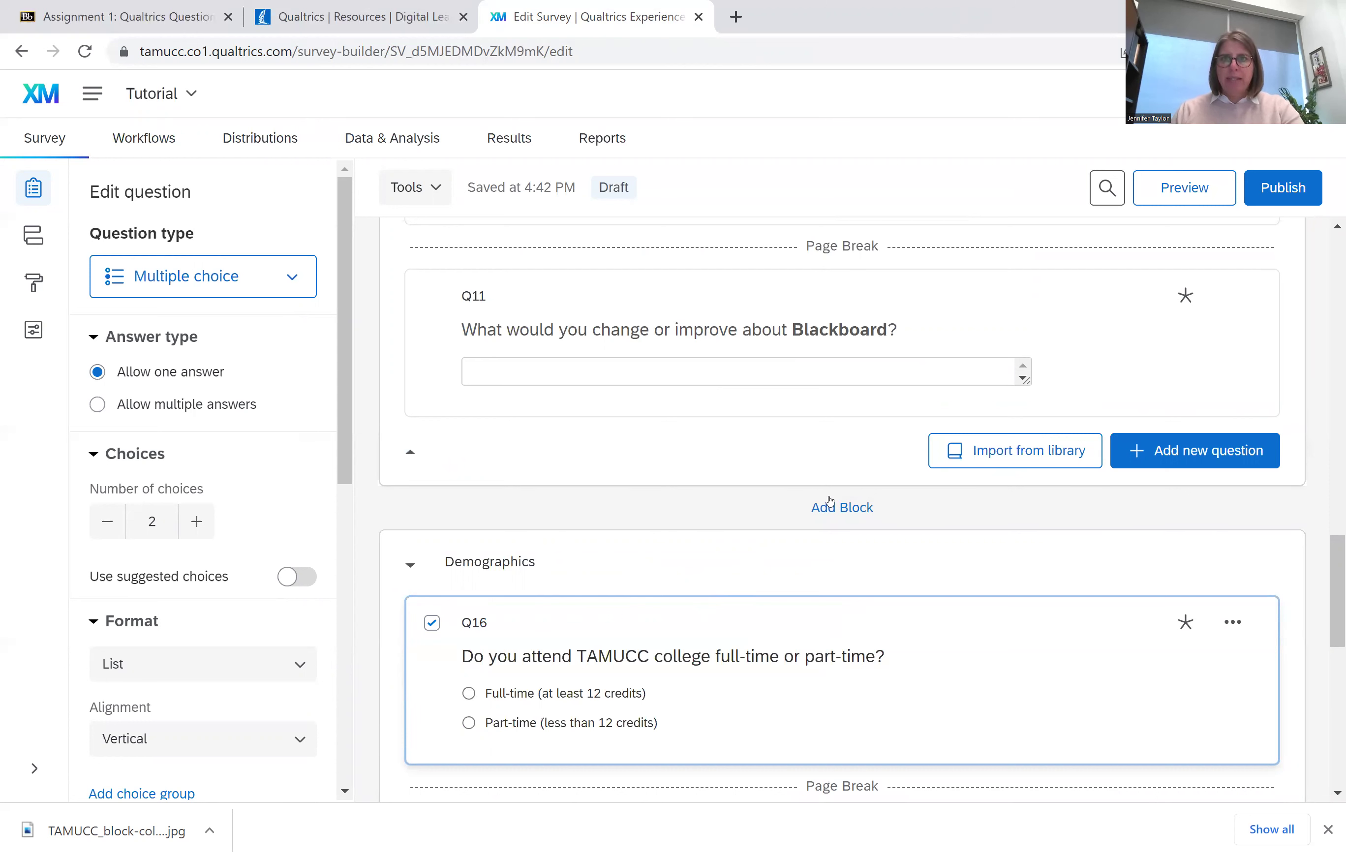
scroll(774, 512, "down", 3)
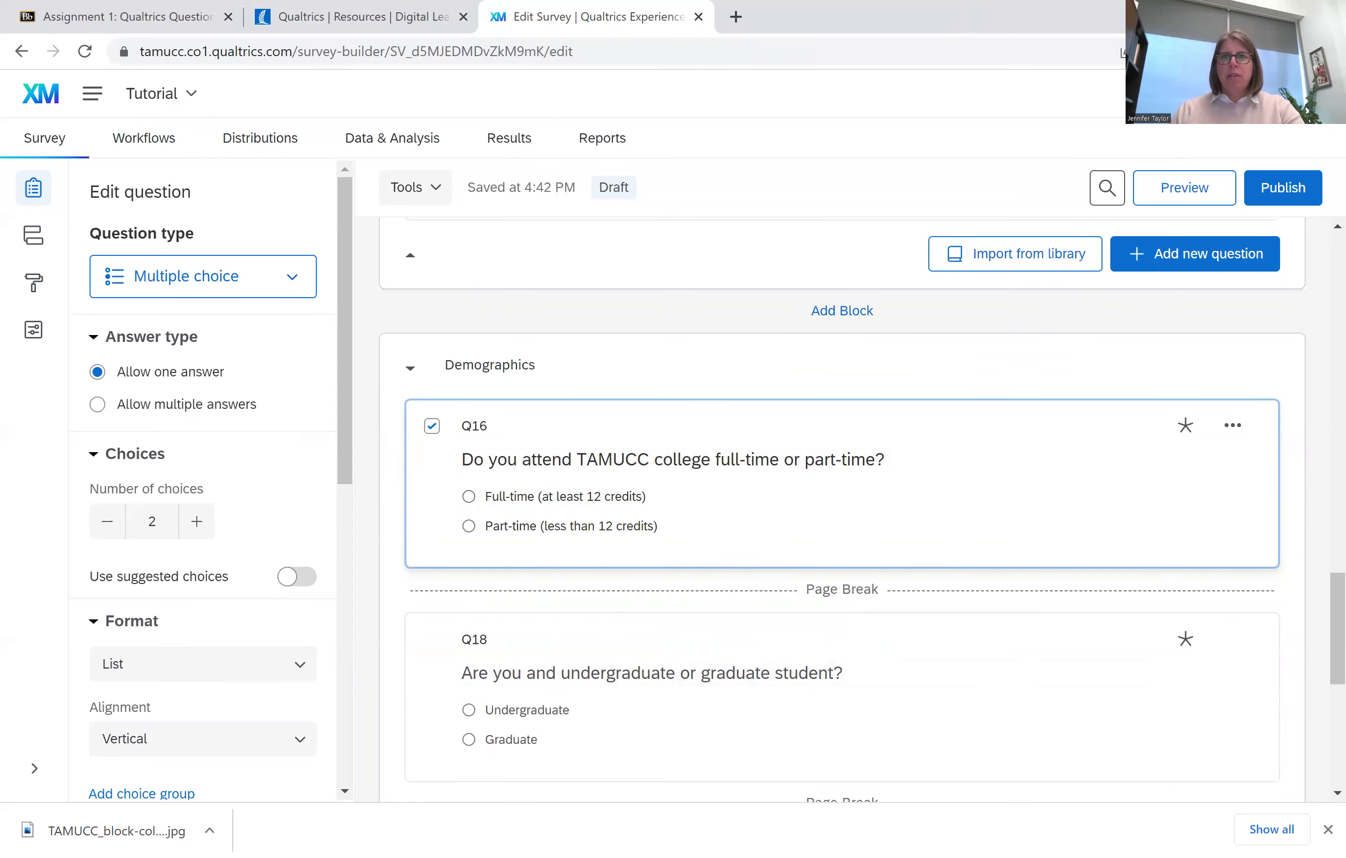
Preview the survey and answer its first two pages with Three to four semesters and 5 to 8 days ago
left_click(1184, 188)
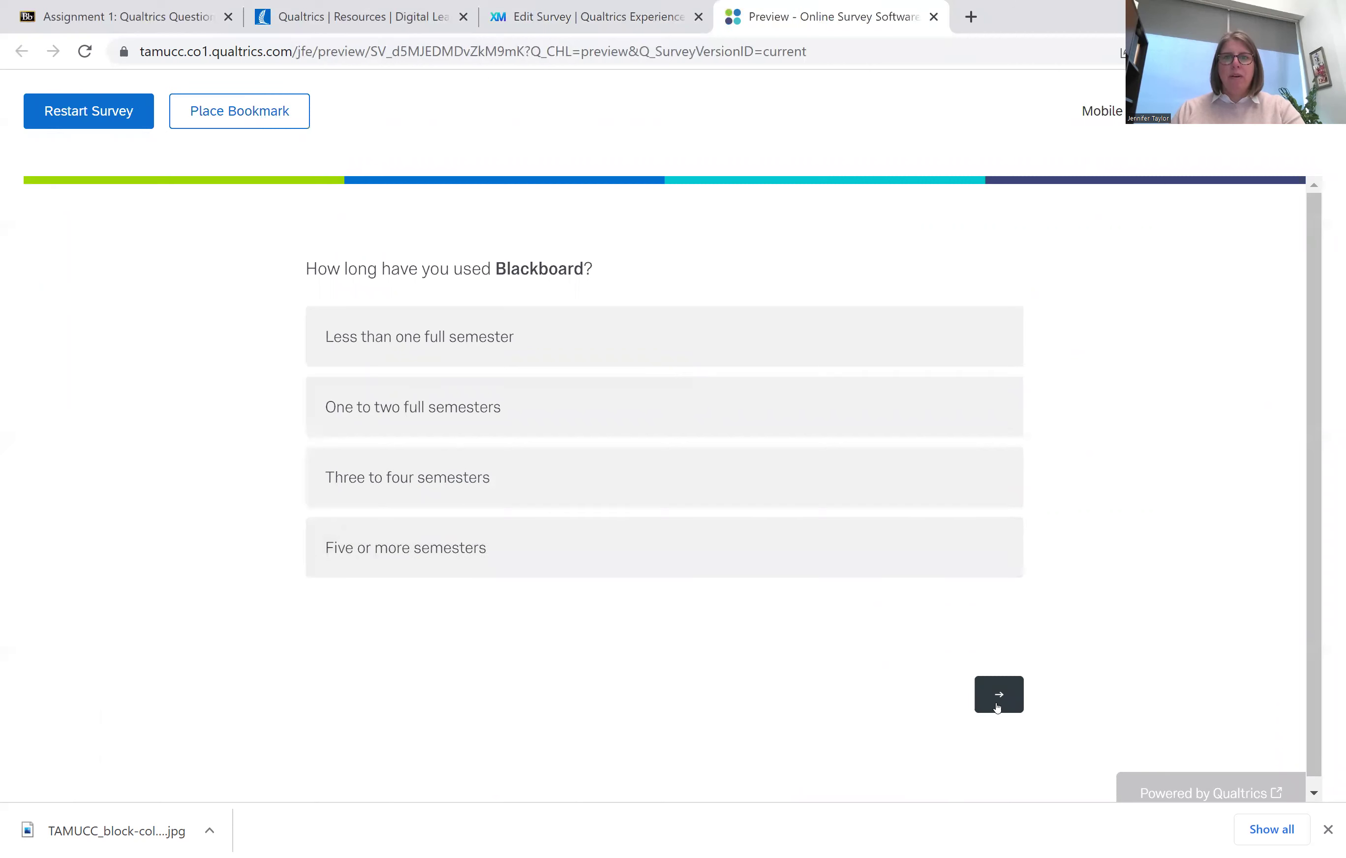
left_click(803, 493)
left_click(998, 698)
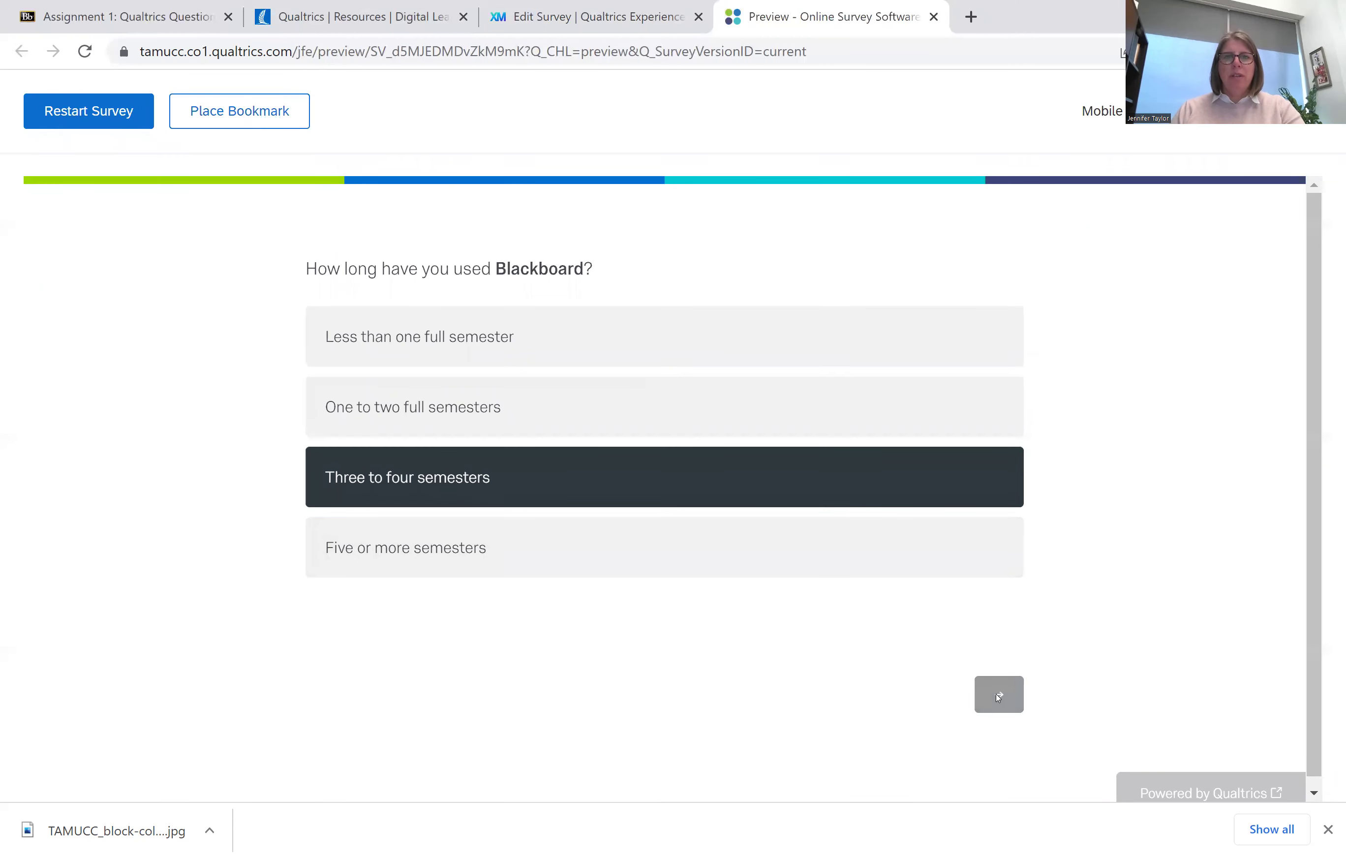
left_click(631, 418)
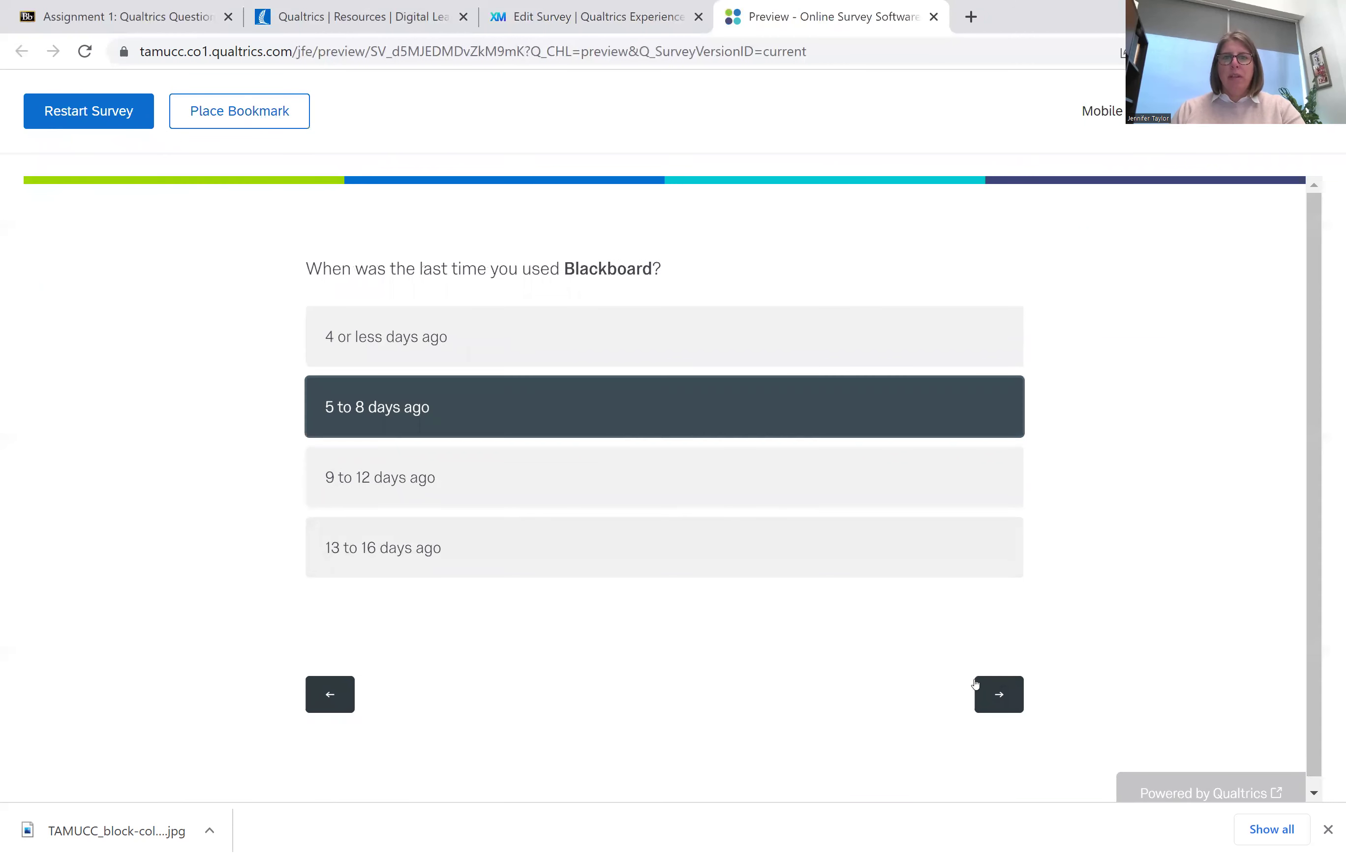
left_click(997, 694)
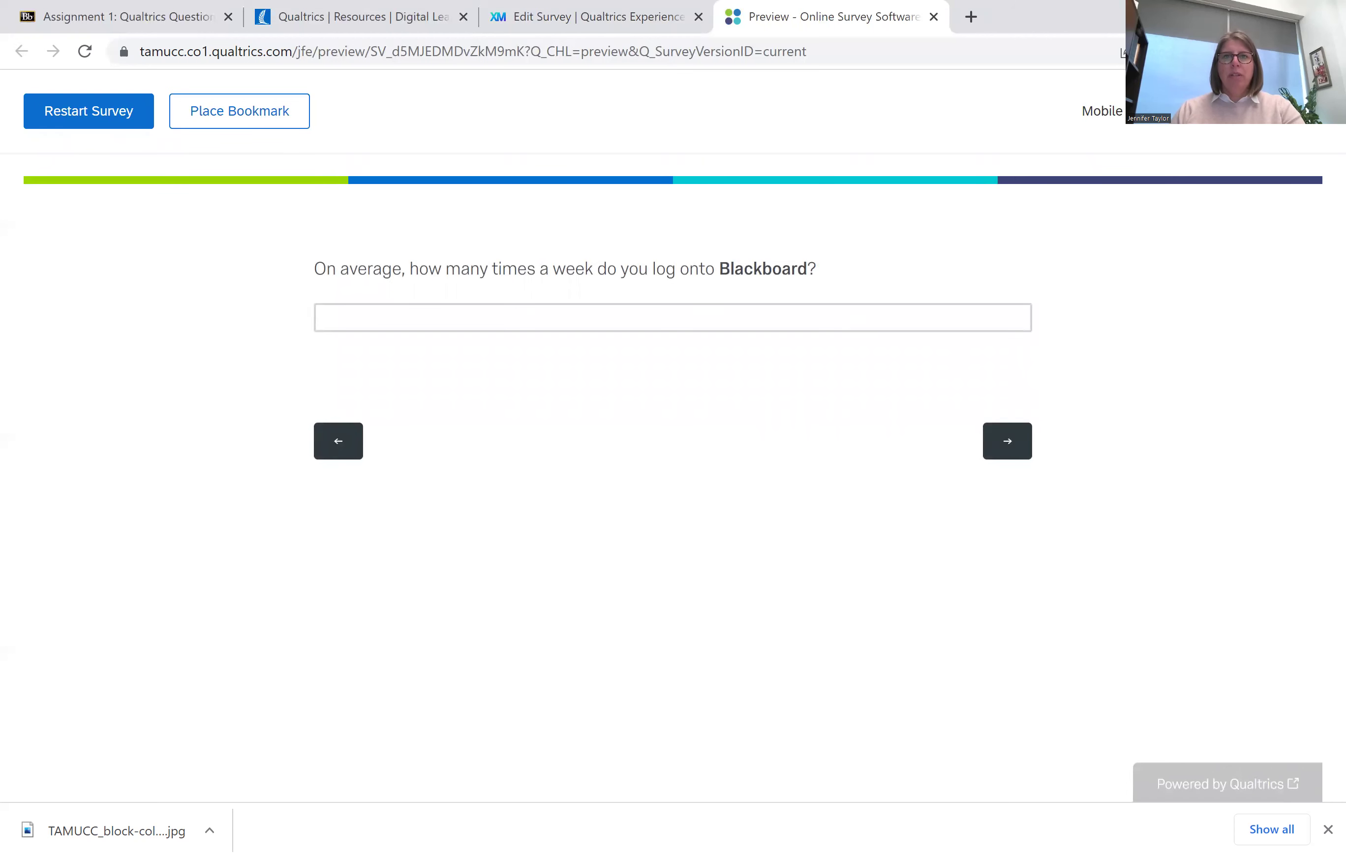
Show the mobile view in the preview, pass the weekly logins page and answer the feeling question with Slightly happy
left_click(1148, 111)
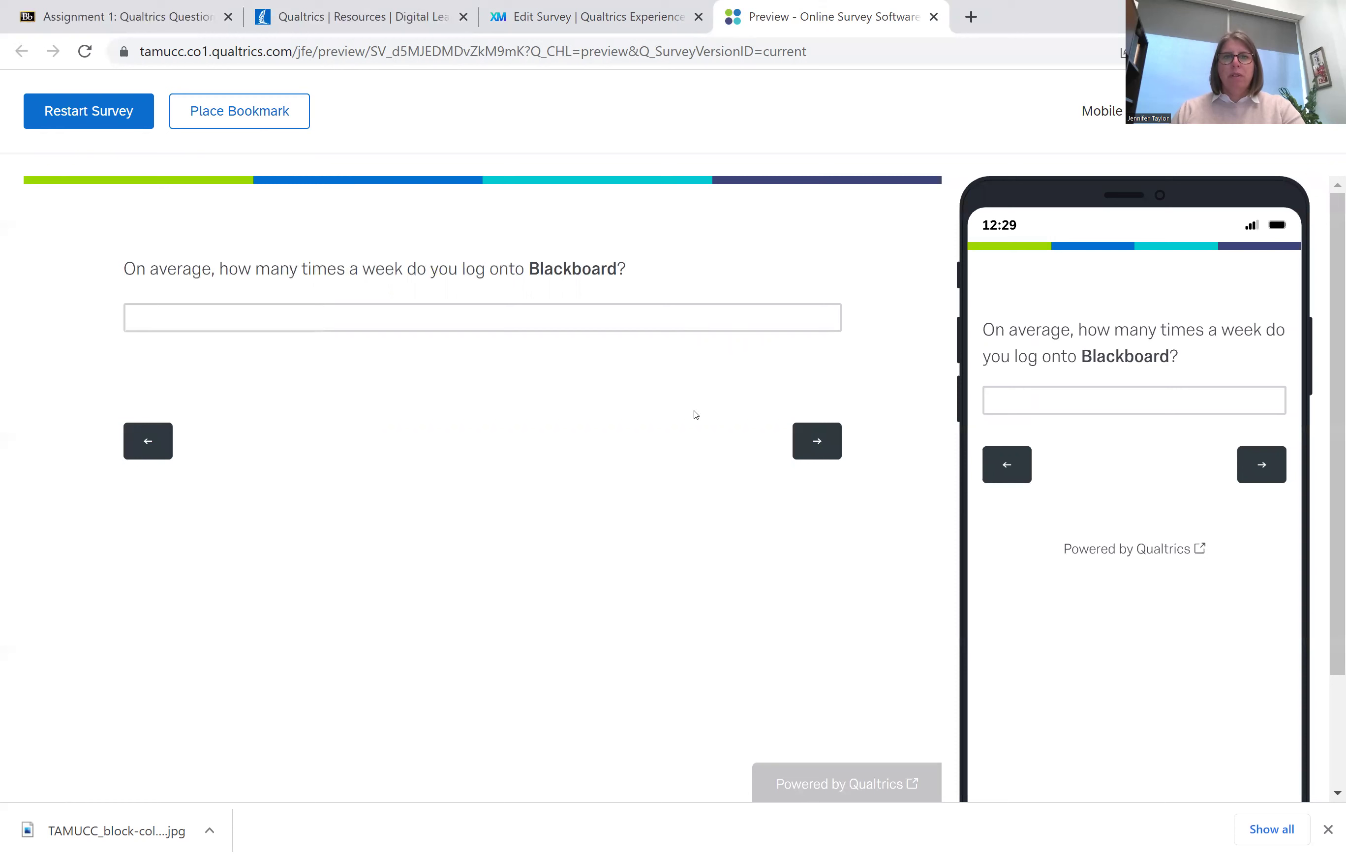
left_click(1262, 466)
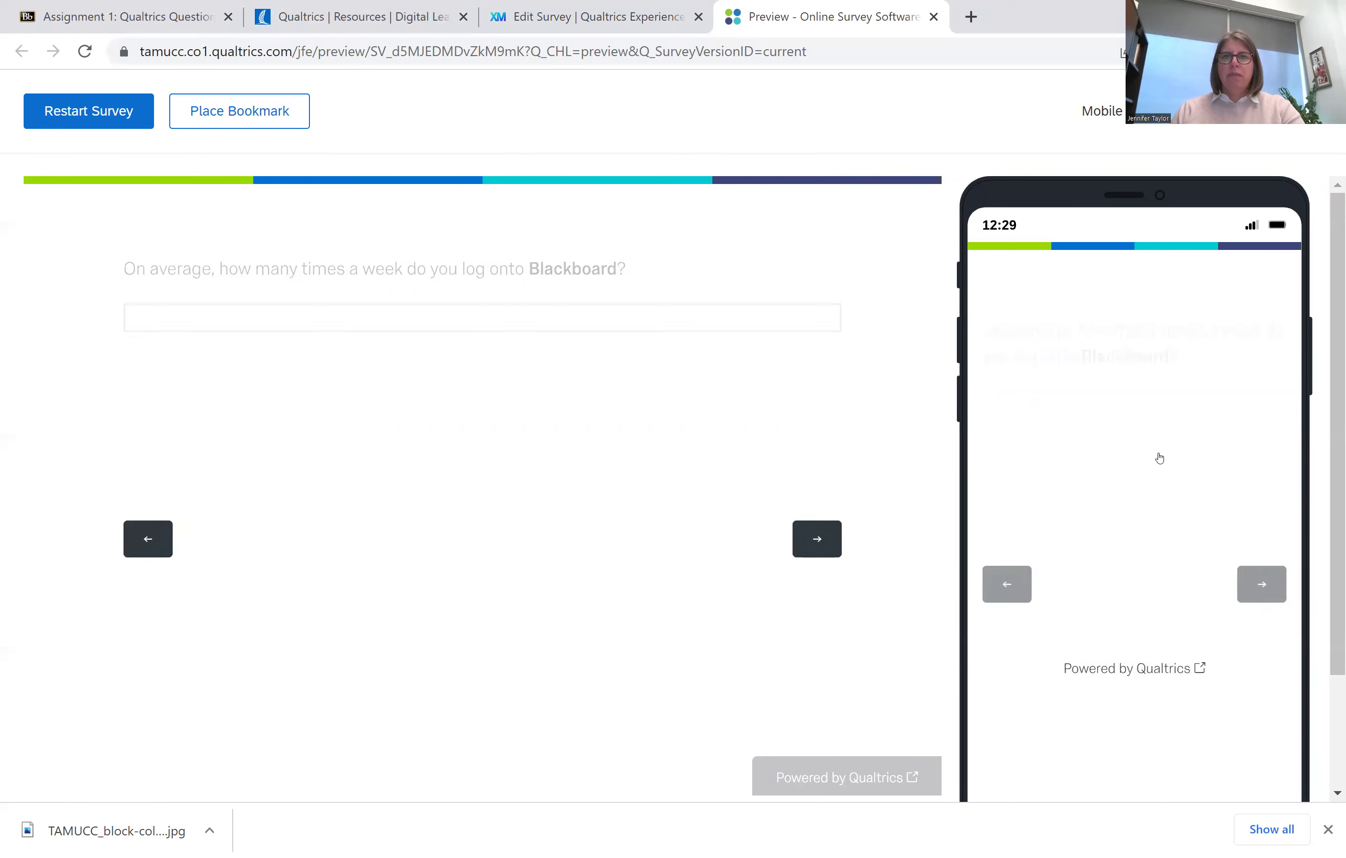
left_click(1262, 790)
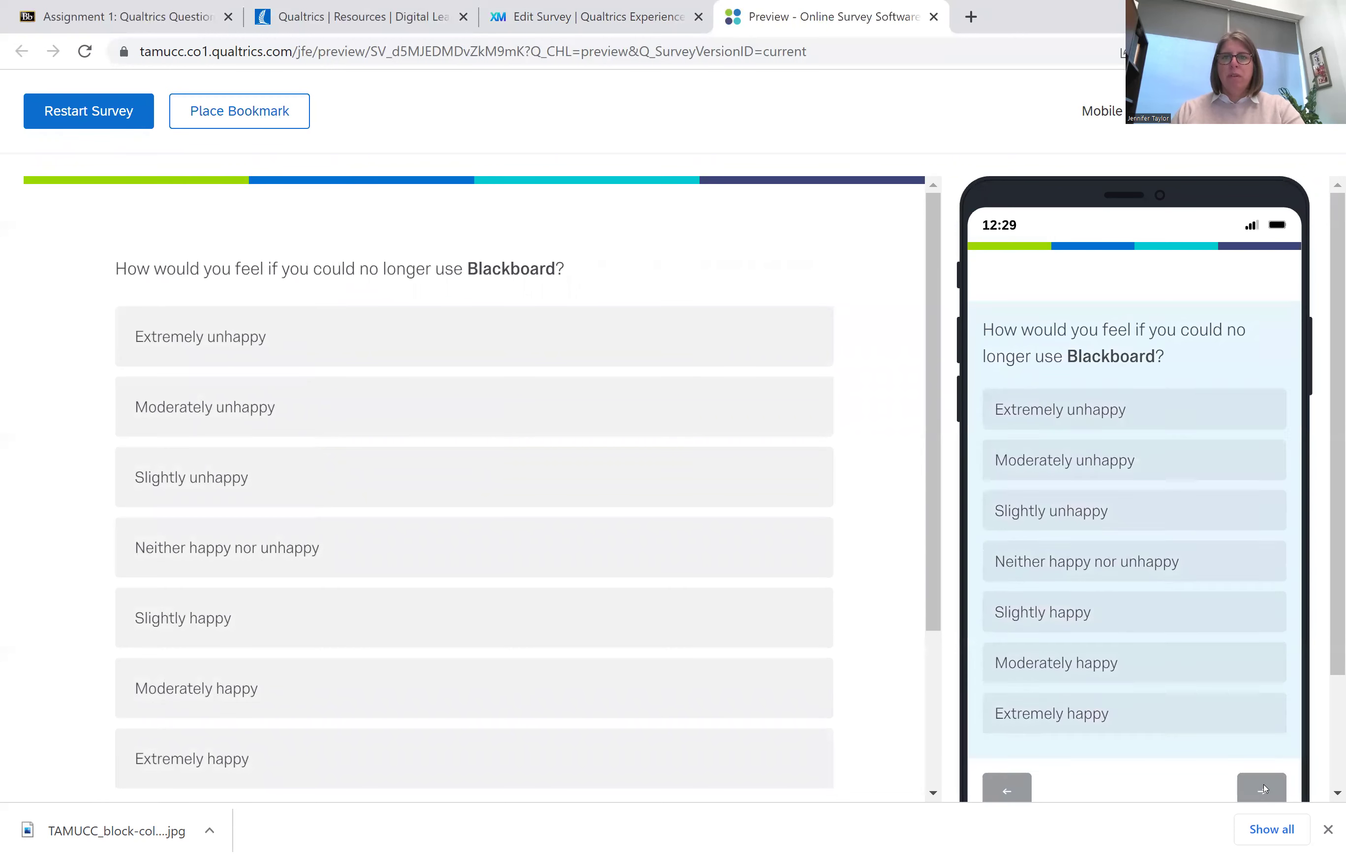
left_click(1134, 606)
Answer the mobile preview's obstacles page with not enough training and the improvement question with asdfasdf, and continue
scroll(1193, 636, "down", 3)
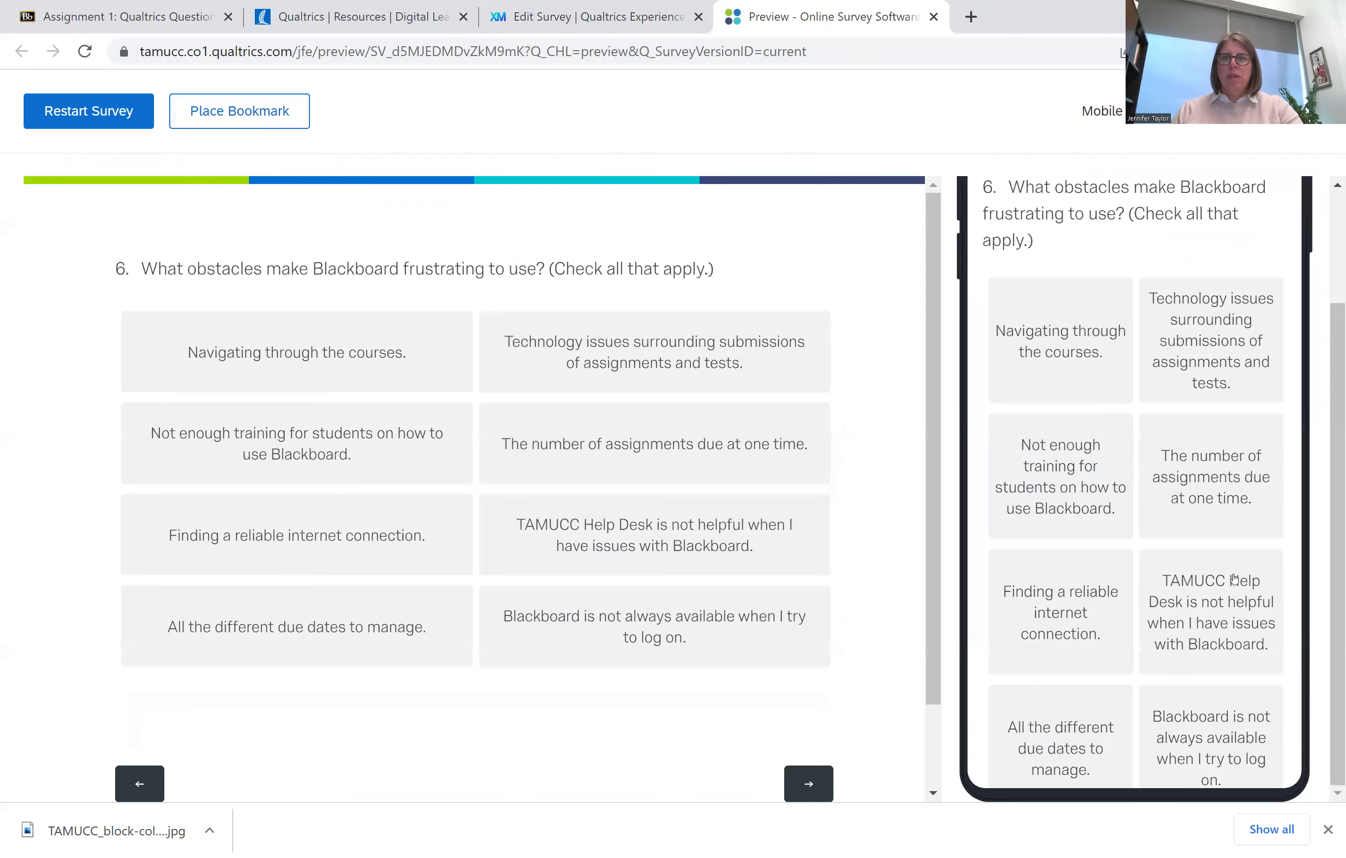
left_click(1060, 477)
scroll(1245, 645, "down", 3)
left_click(1263, 685)
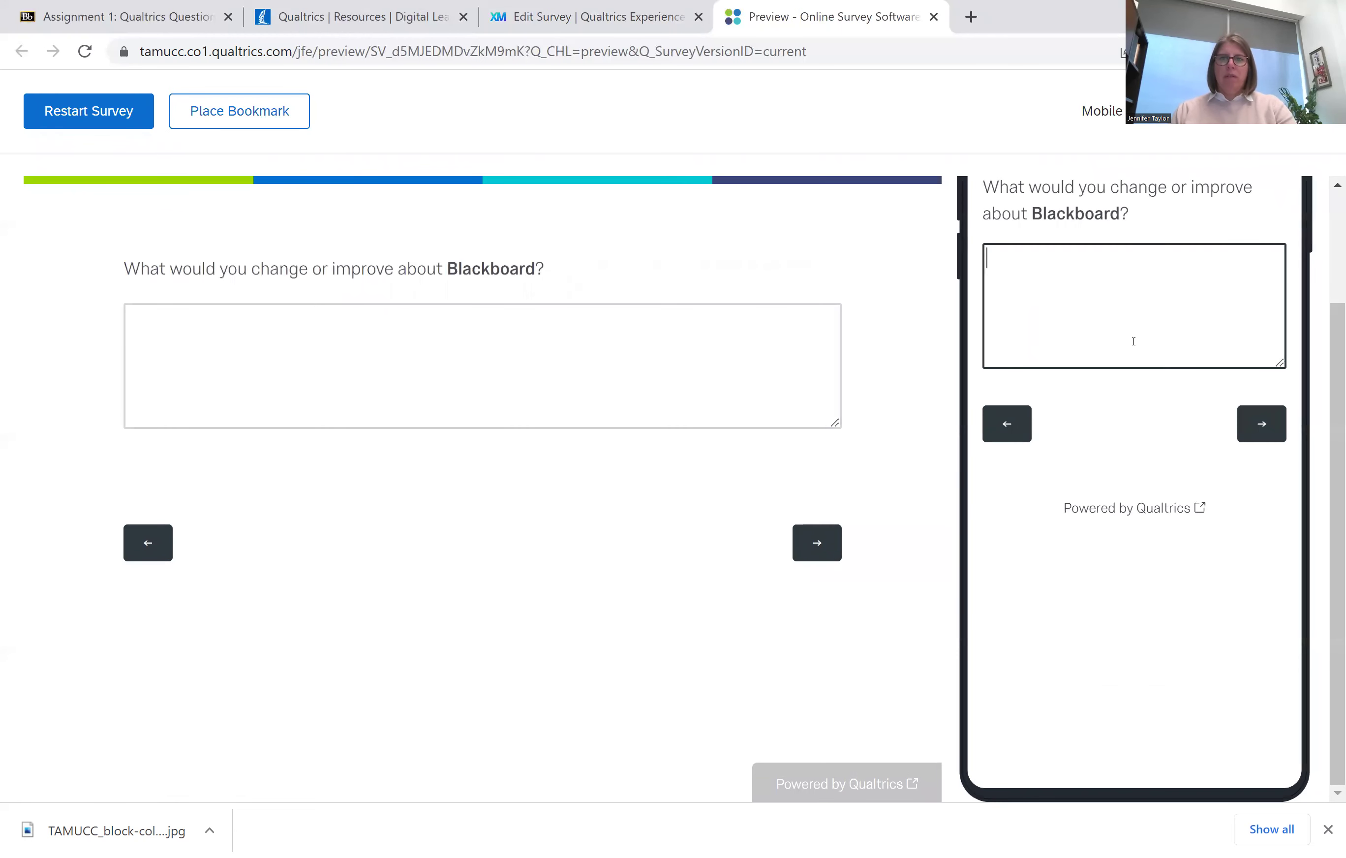
left_click(1266, 429)
left_click(1115, 351)
type("asdfasdf")
left_click(1252, 463)
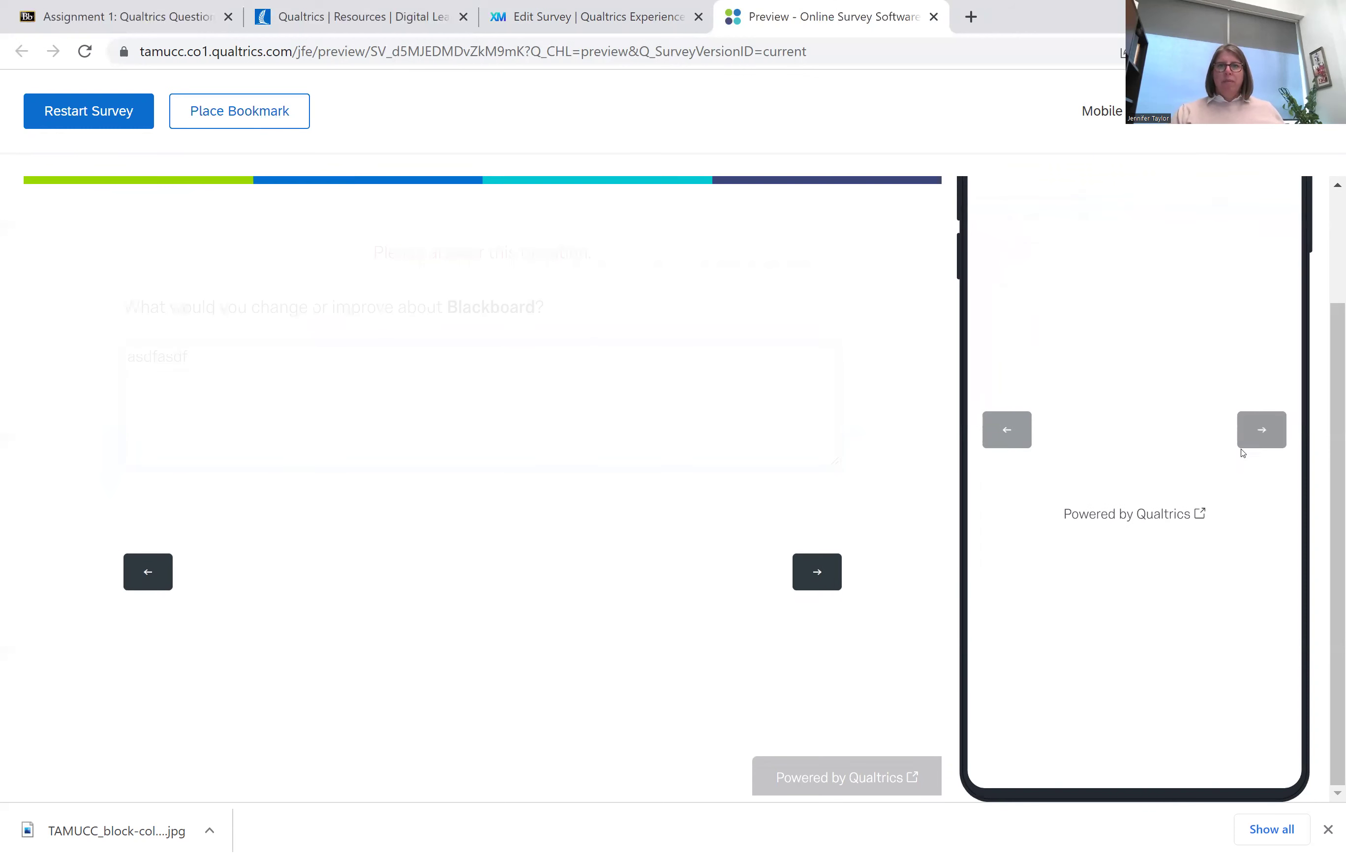
Answer the demographic pages with Full-time, Undergraduate and a birth year, submit the test response and close the preview
scroll(1151, 409, "up", 2)
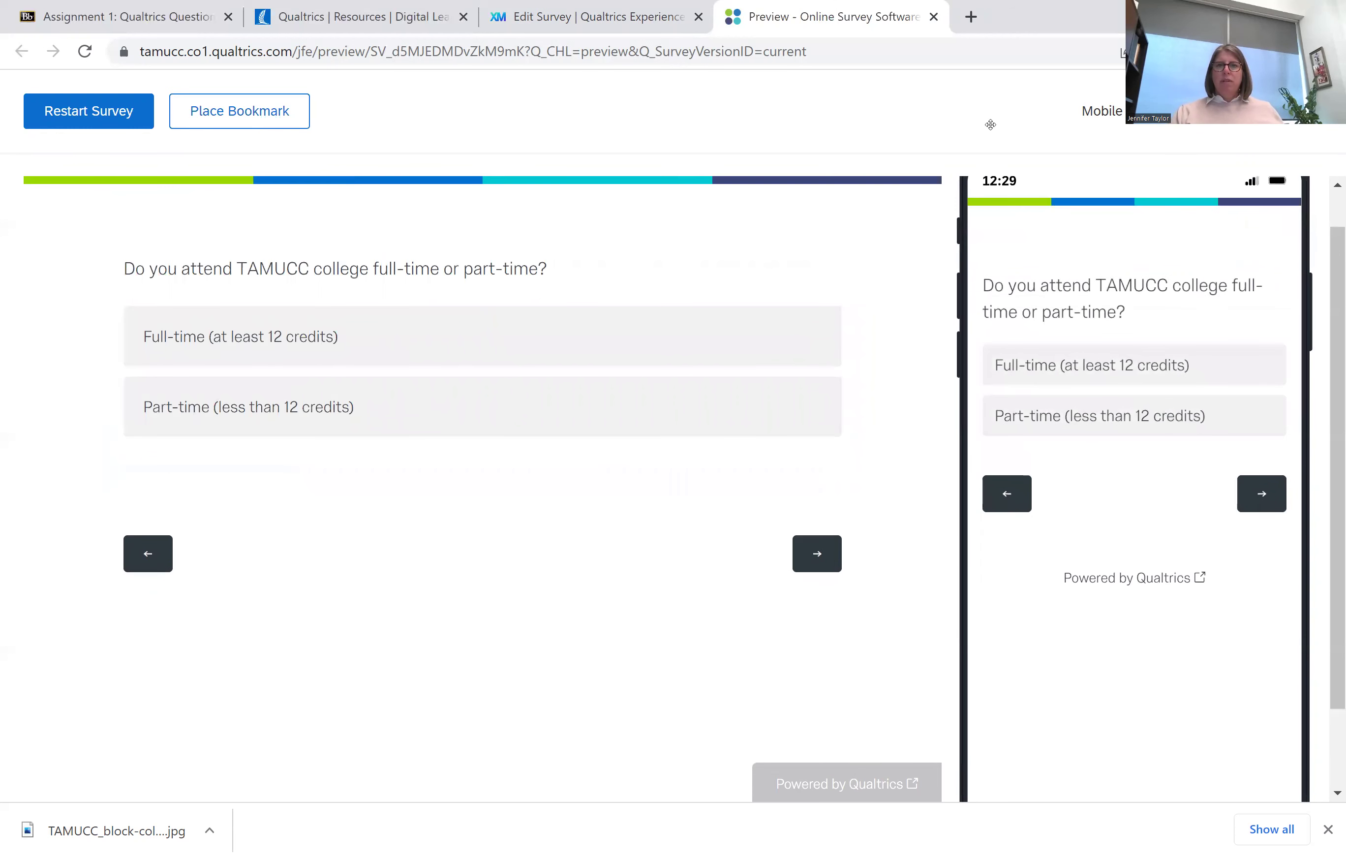
left_click(1124, 379)
left_click(1259, 495)
left_click(1024, 366)
left_click(1253, 493)
left_click(1097, 334)
type("1975")
left_click(1254, 394)
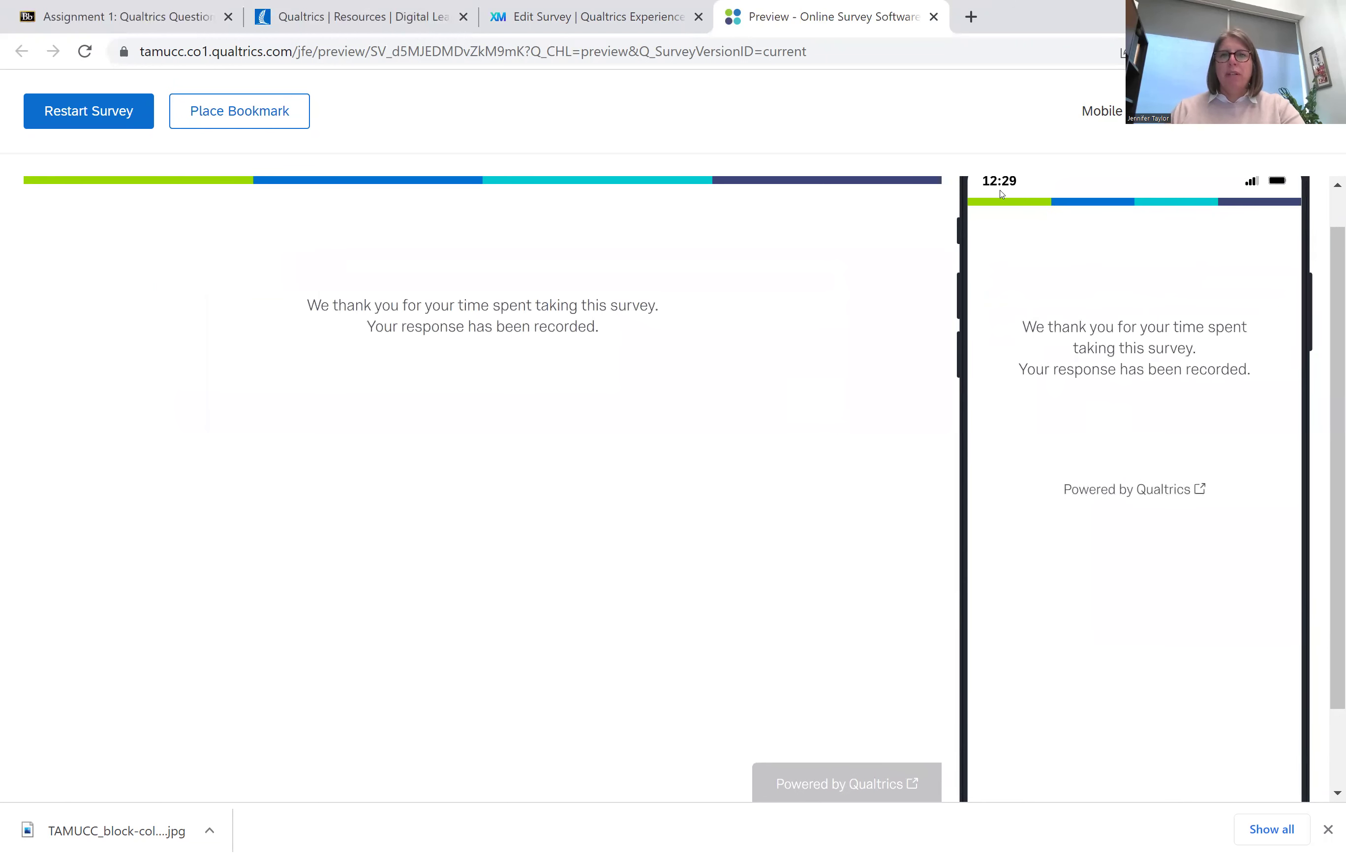
left_click(934, 16)
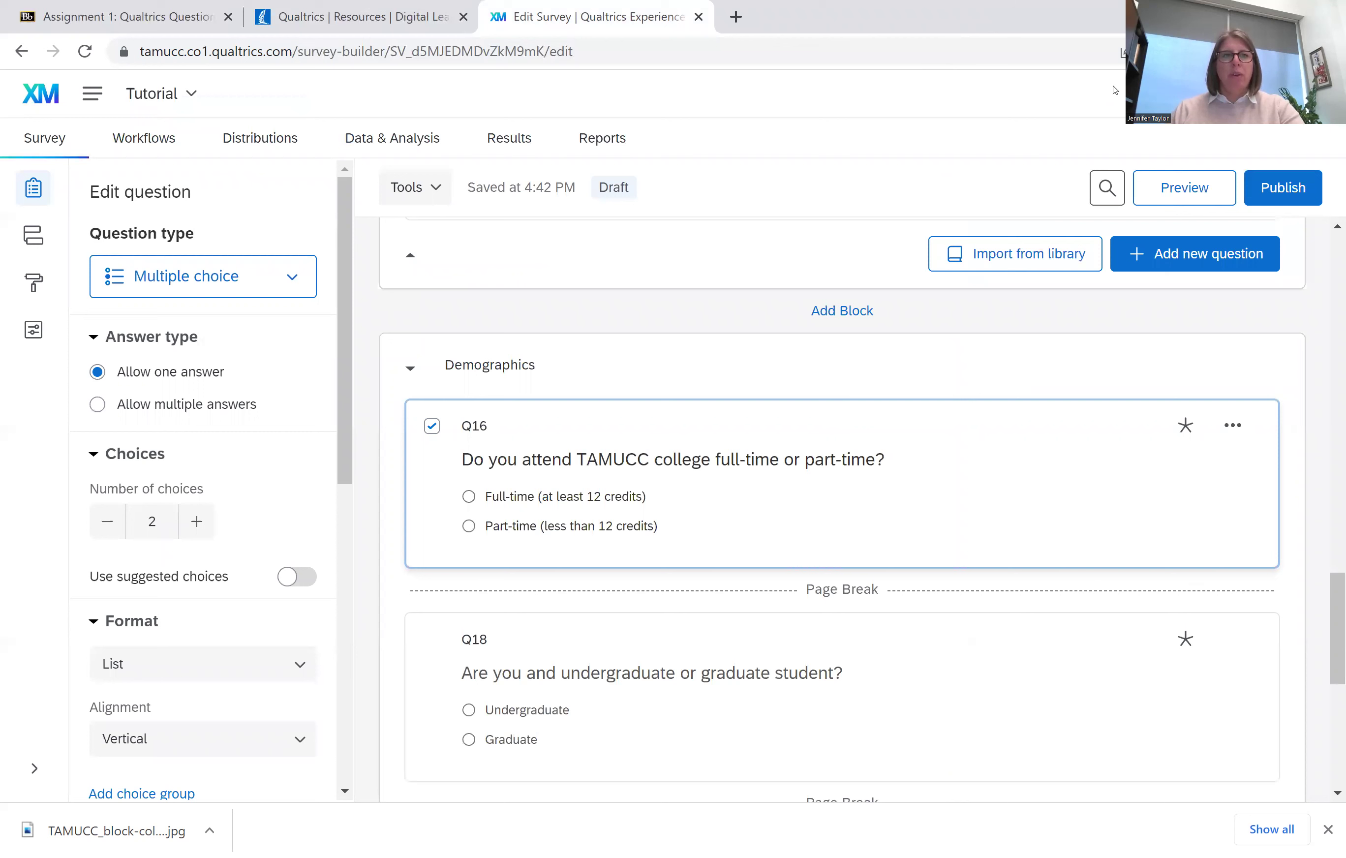
Try presenting only 2 questions and randomizing all questions in the Demographics block, and dismiss the randomization settings without saving
left_click(729, 375)
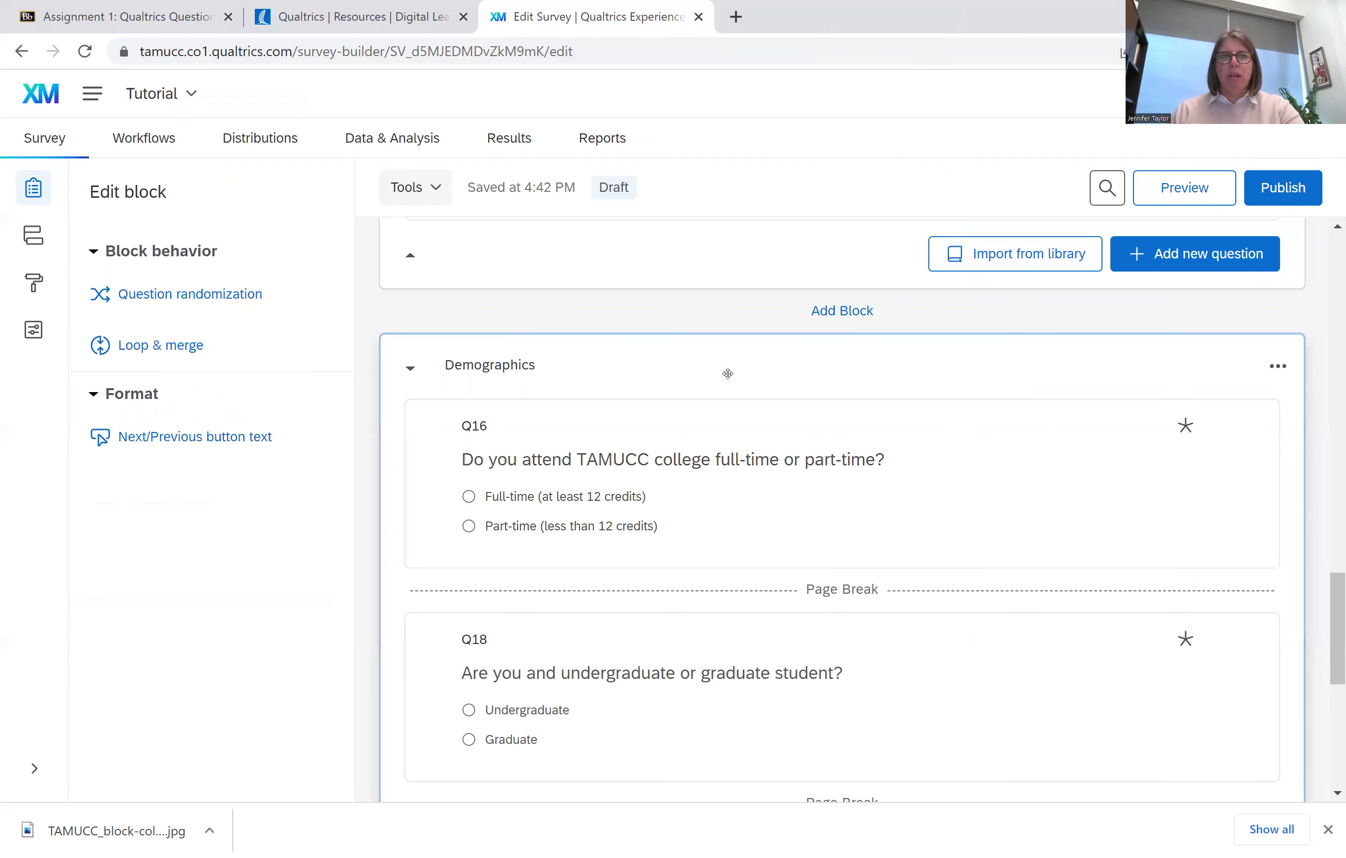
left_click(170, 301)
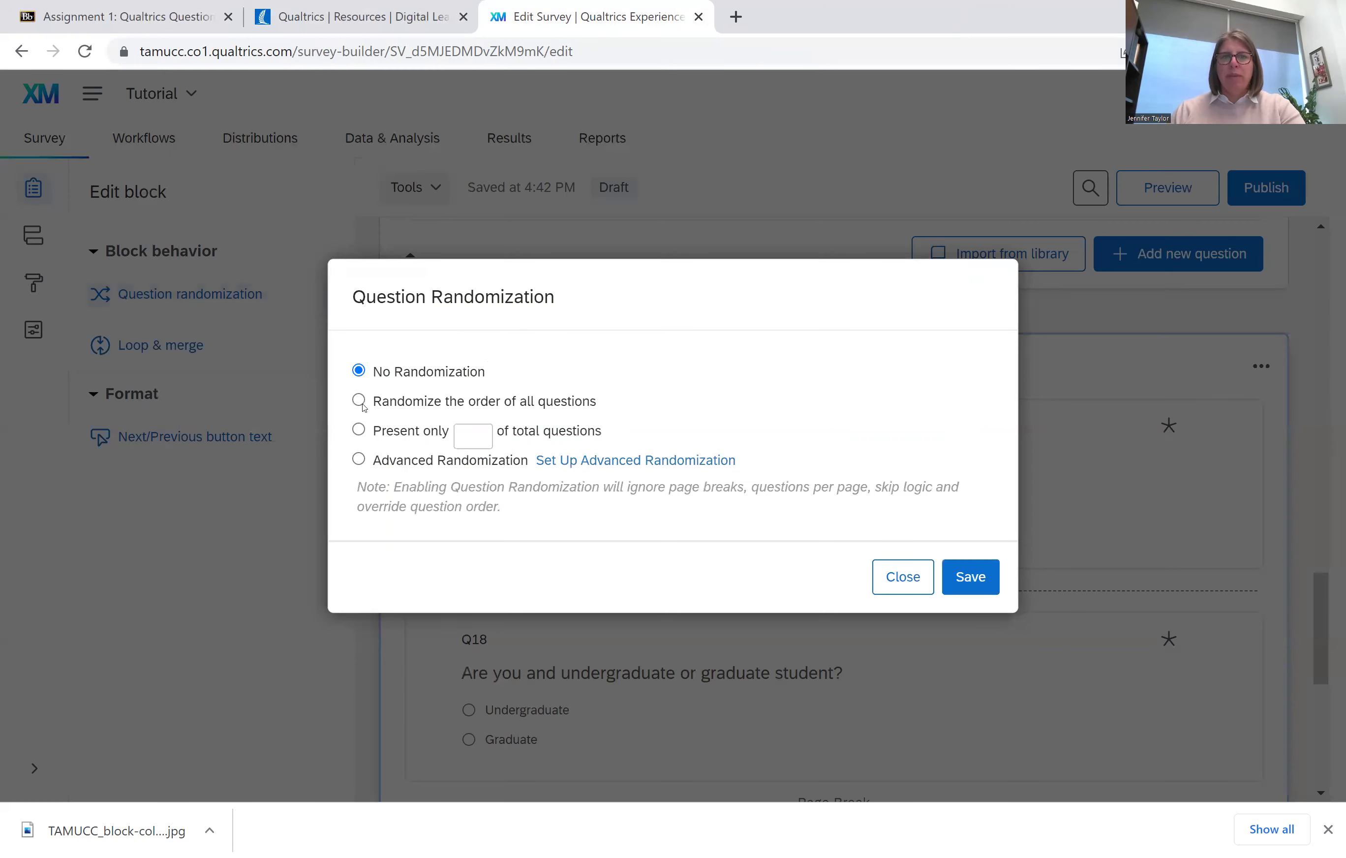
left_click(479, 432)
type("2")
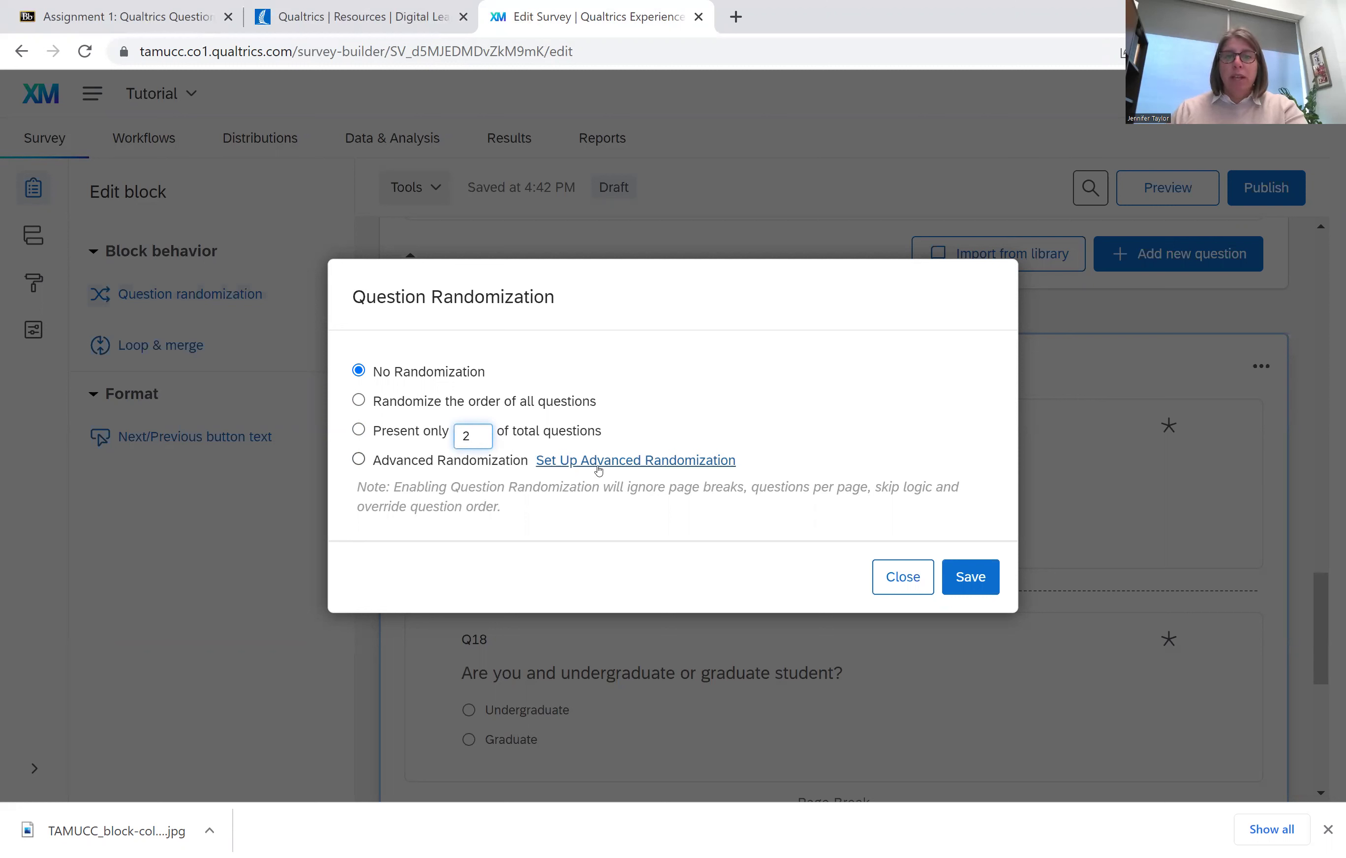
left_click(361, 432)
left_click(490, 441)
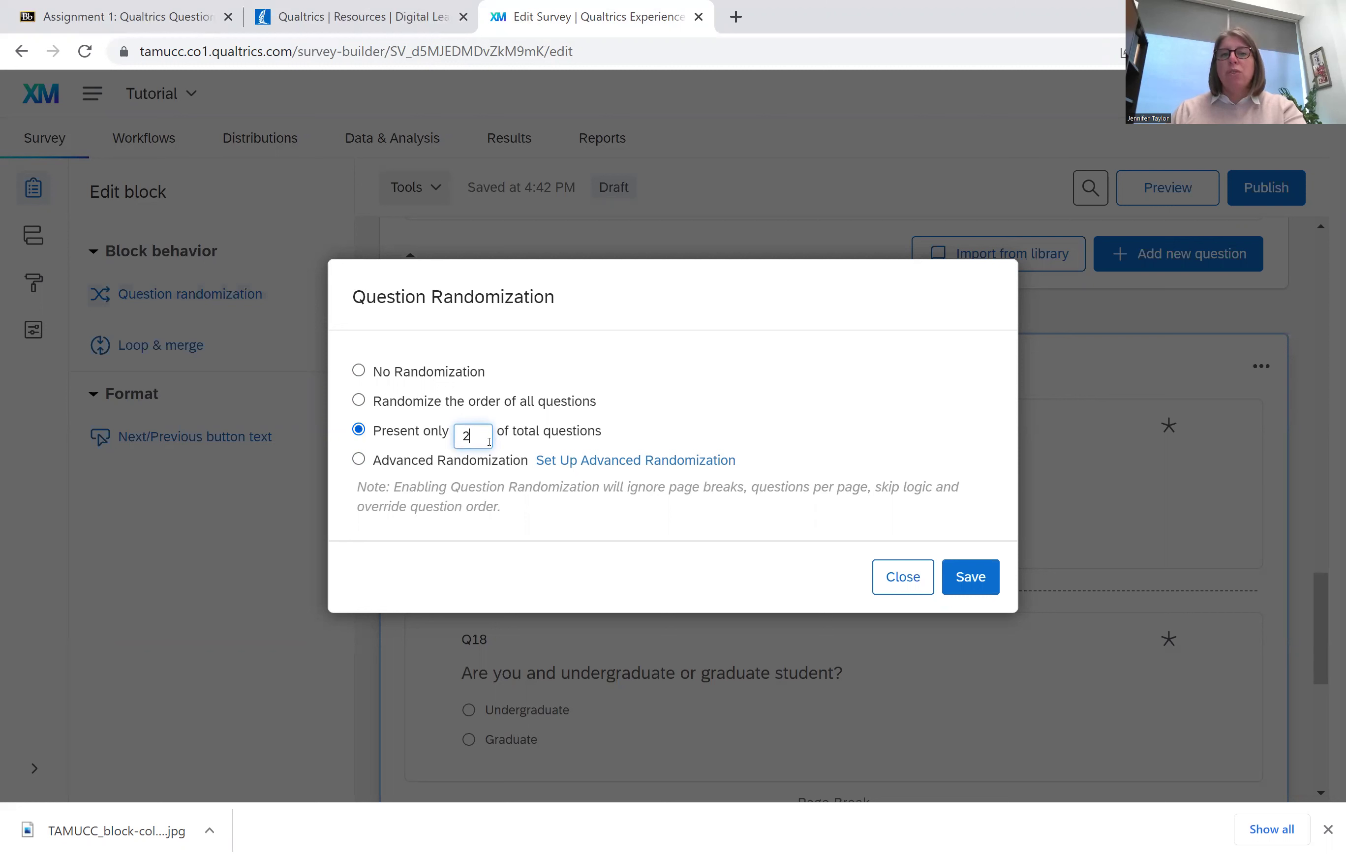
left_click(364, 407)
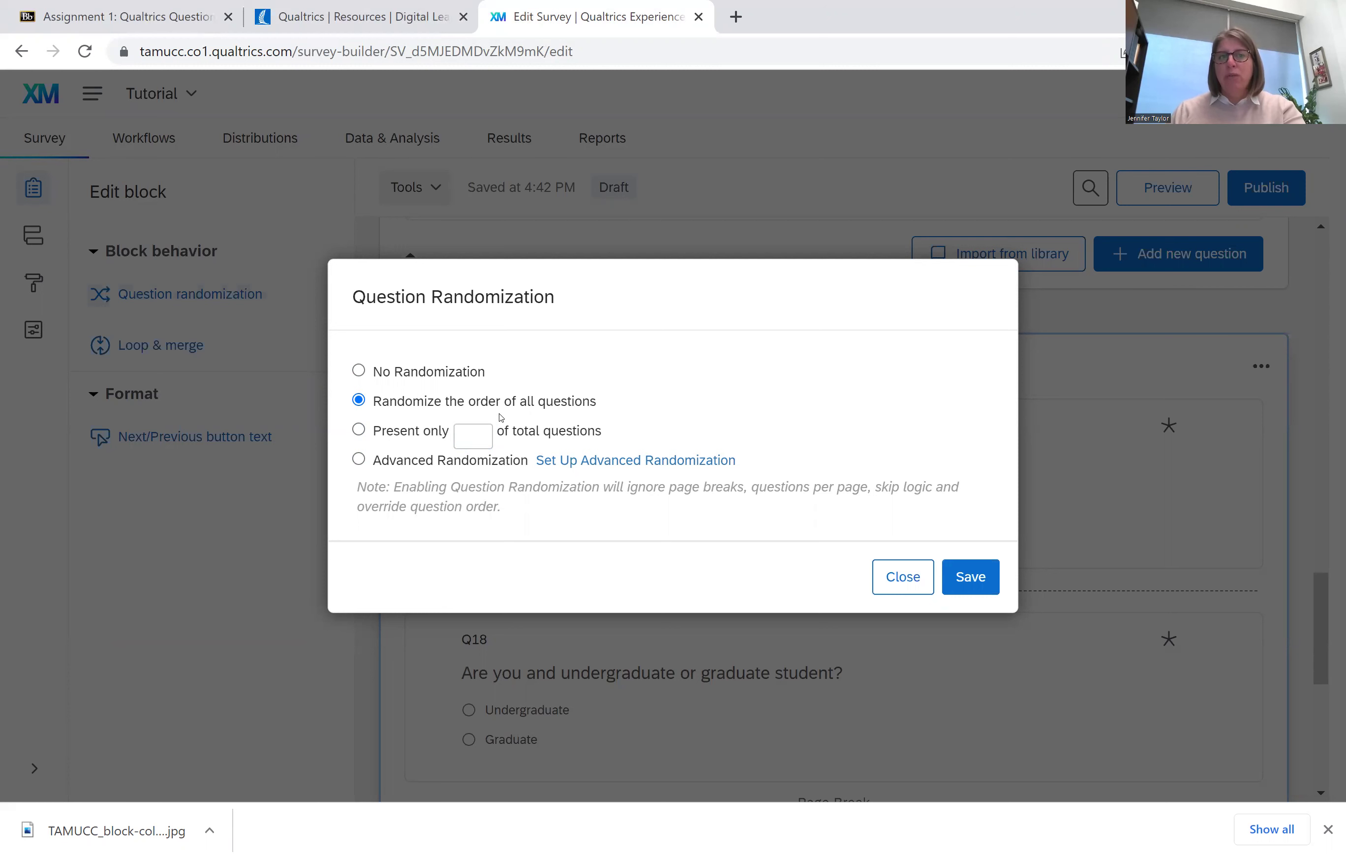
left_click(904, 583)
Review the Demographics block's question randomization settings, Loop & Merge settings and other block options without changing them
scroll(665, 598, "down", 2)
scroll(665, 598, "down", 1)
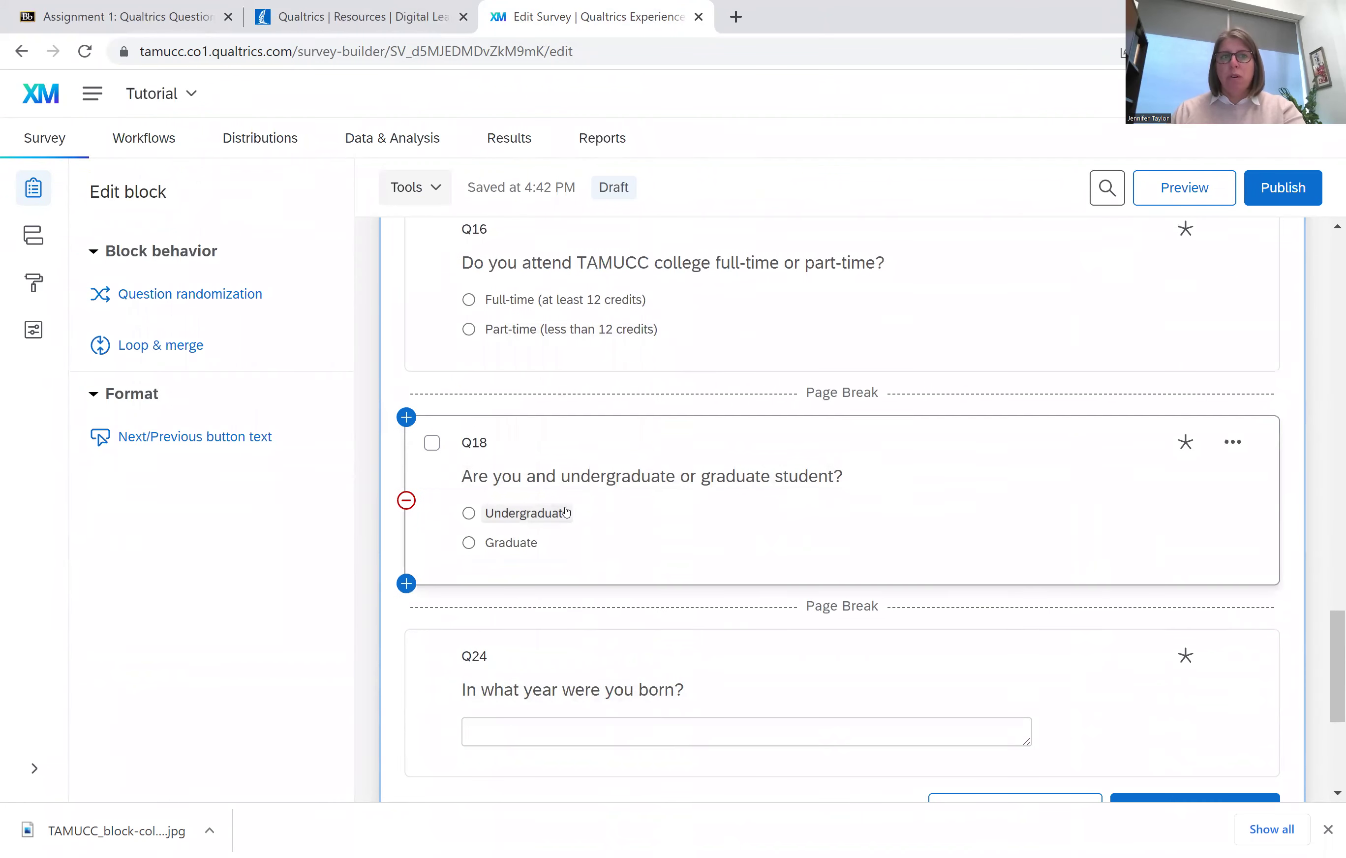
scroll(566, 498, "up", 2)
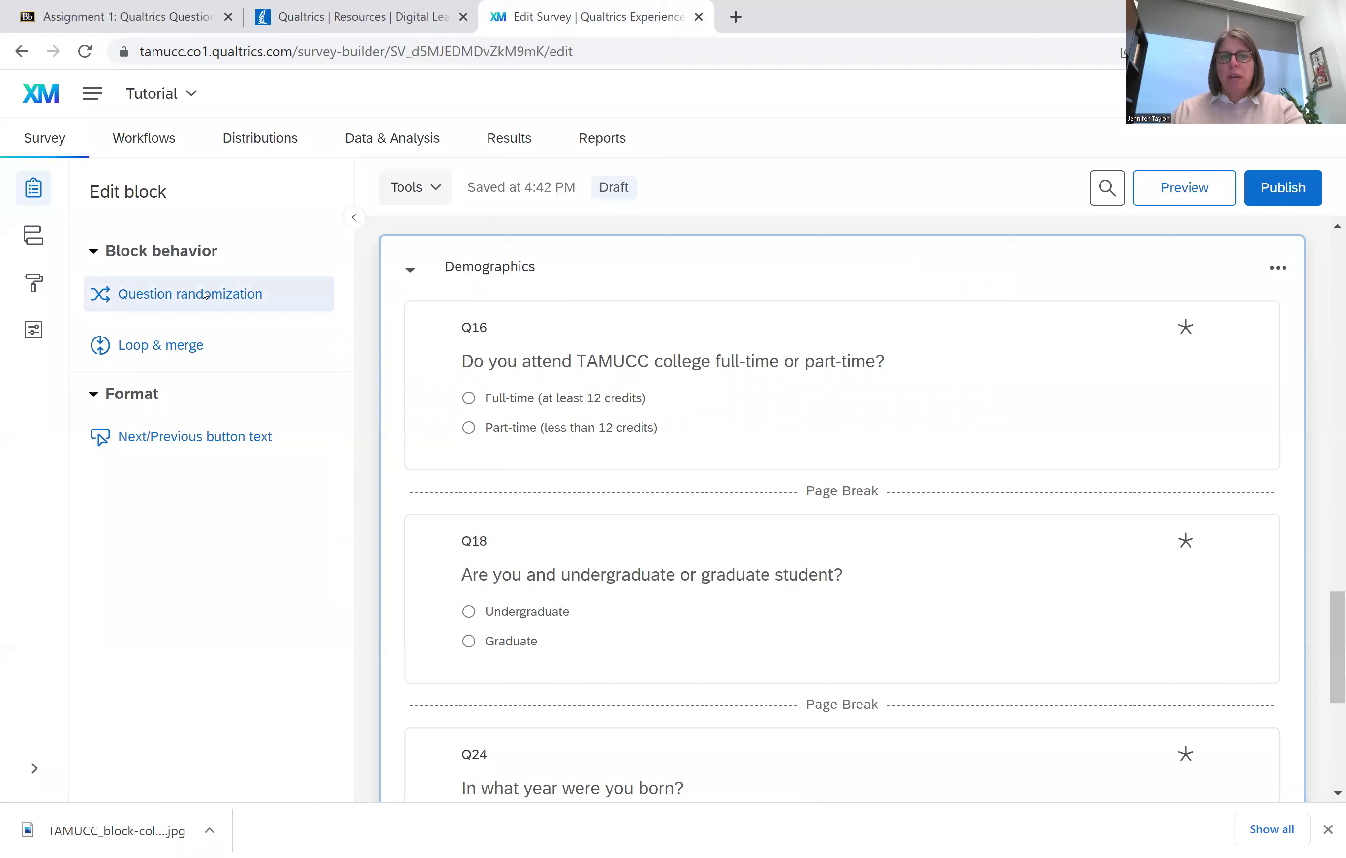
left_click(204, 294)
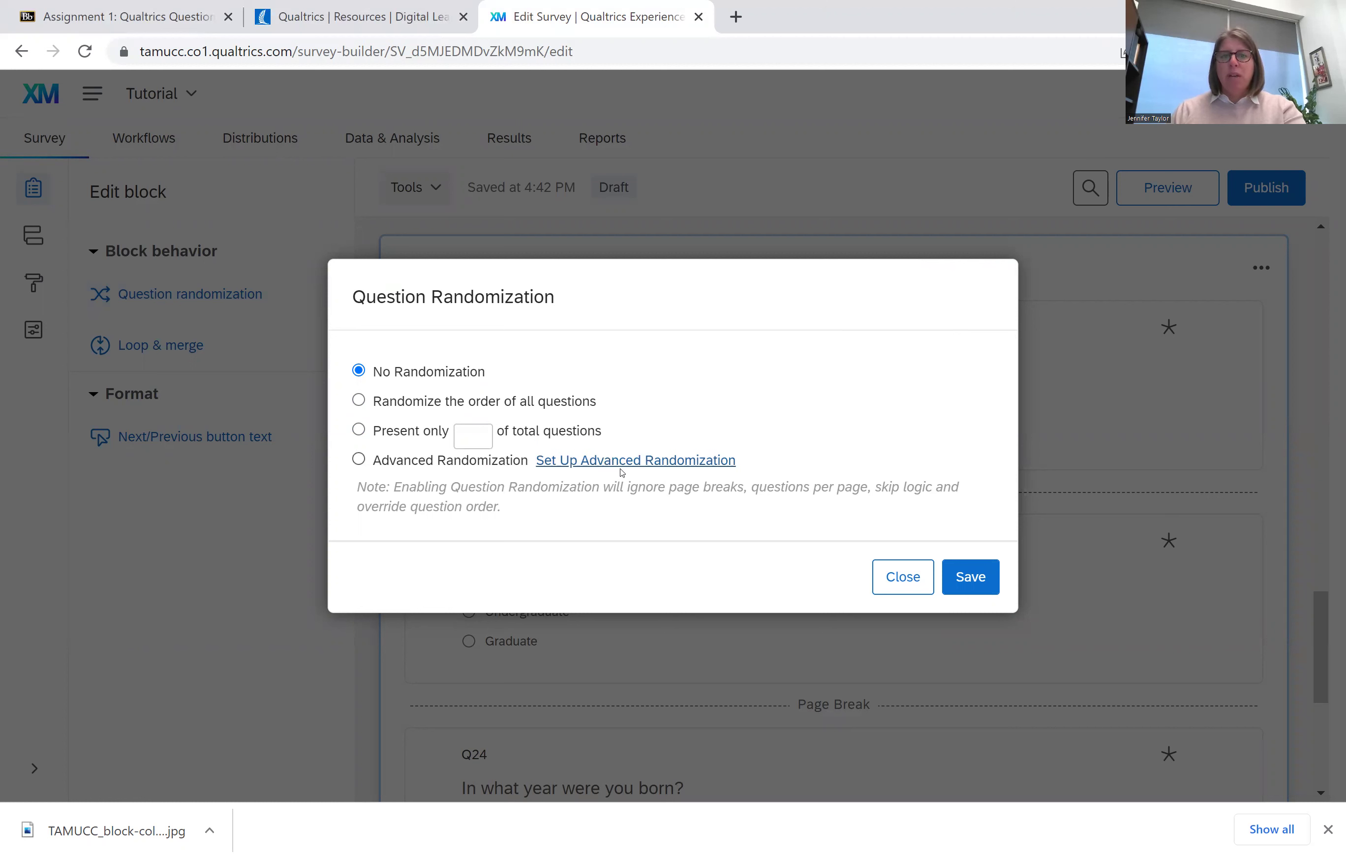
left_click(896, 577)
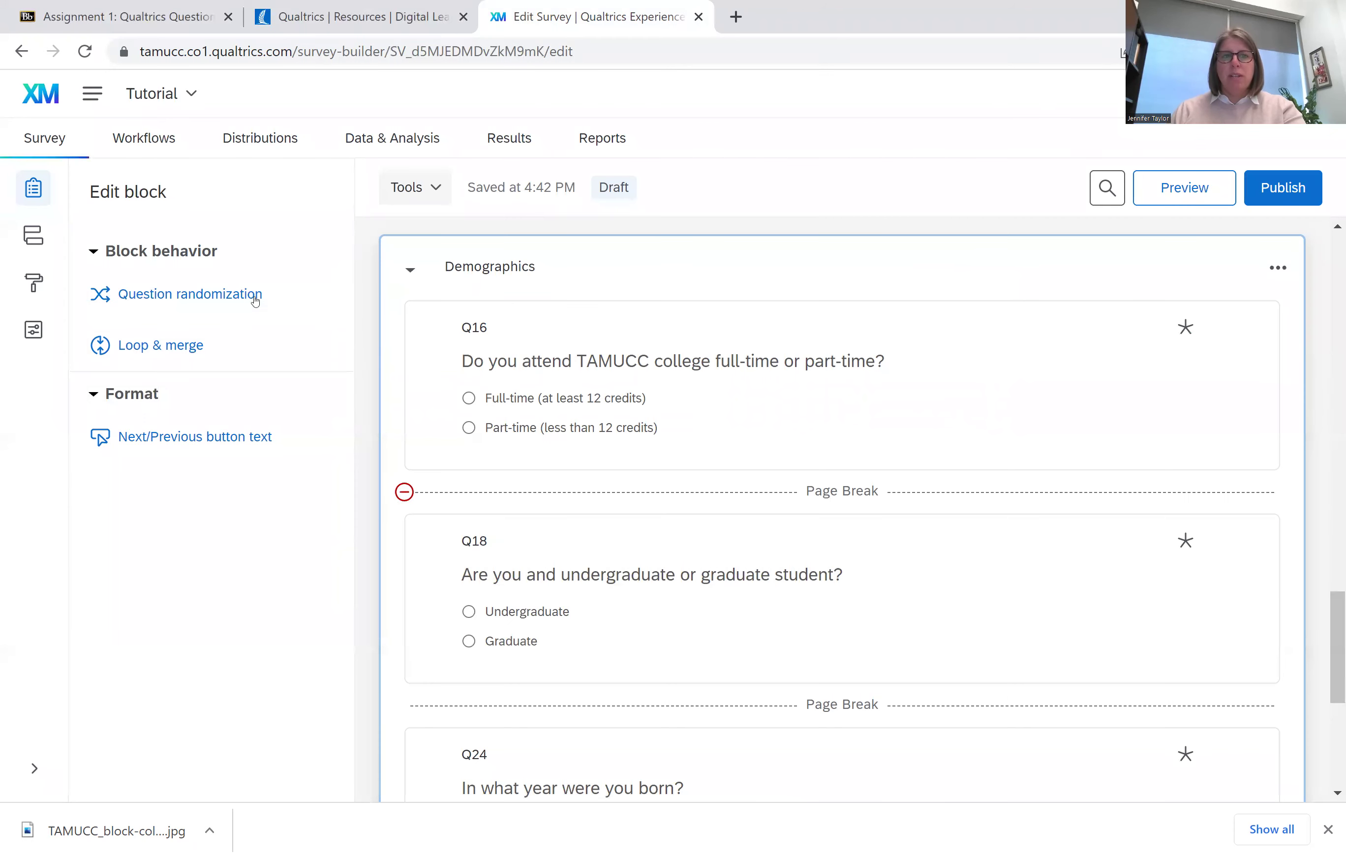
left_click(140, 349)
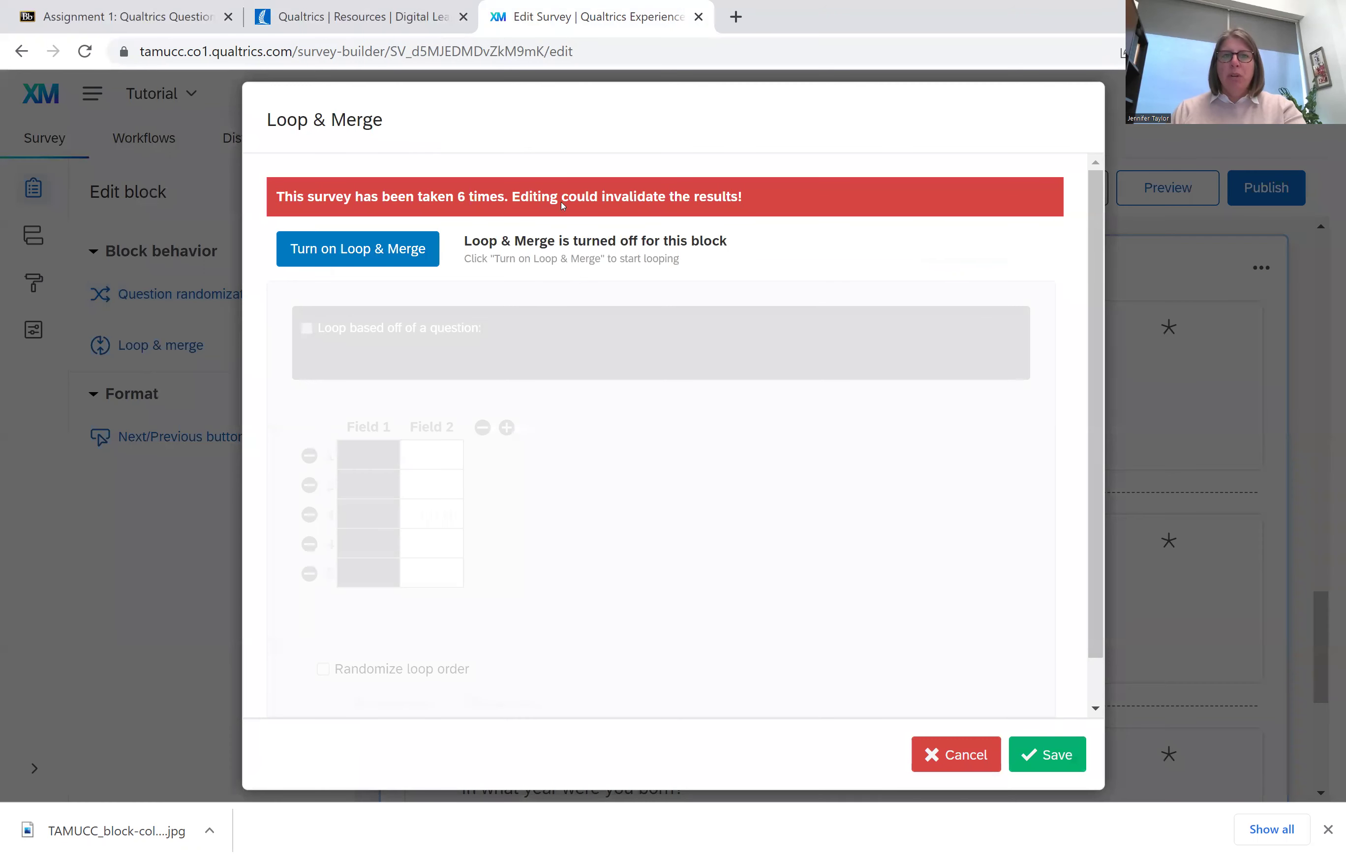
left_click(957, 758)
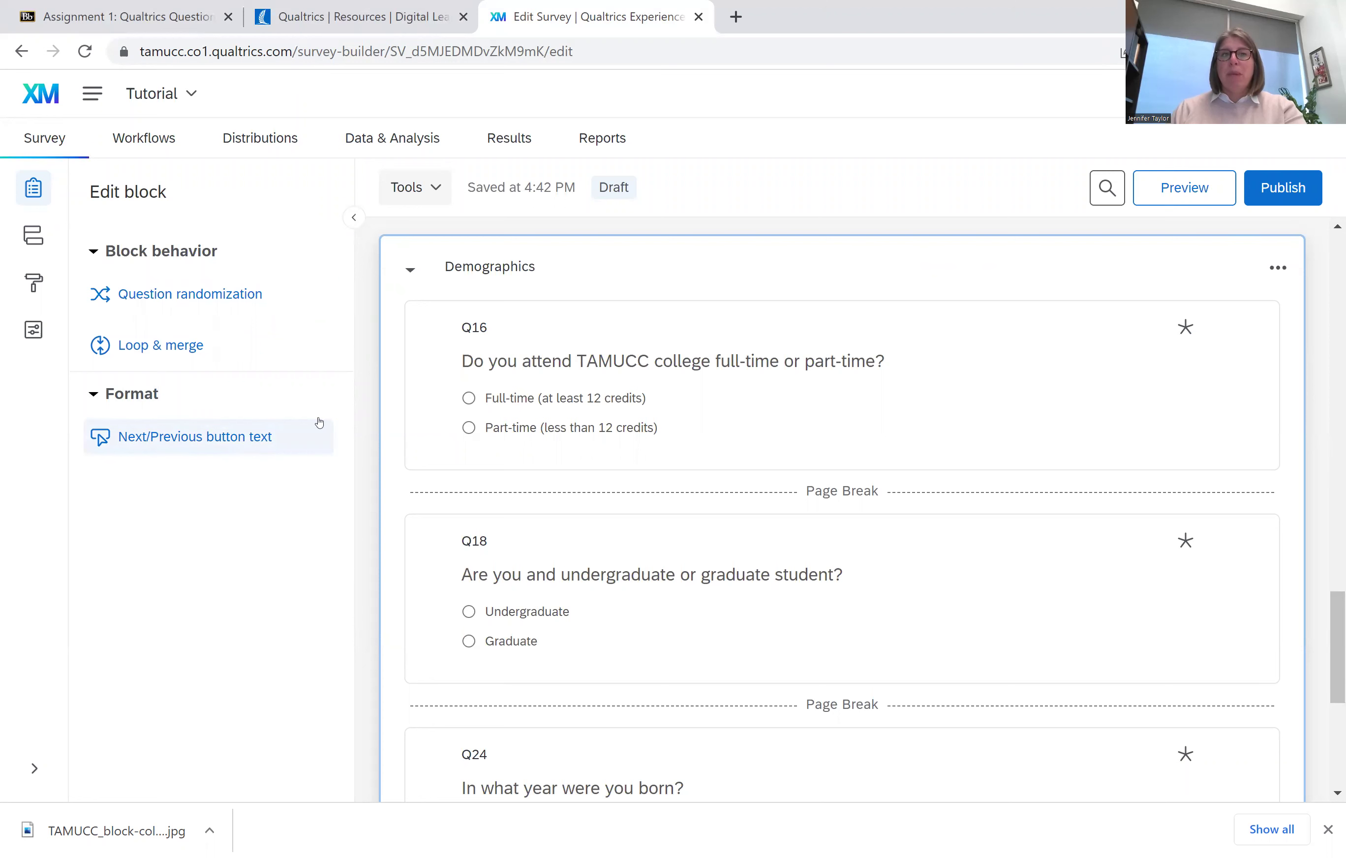
left_click(1278, 272)
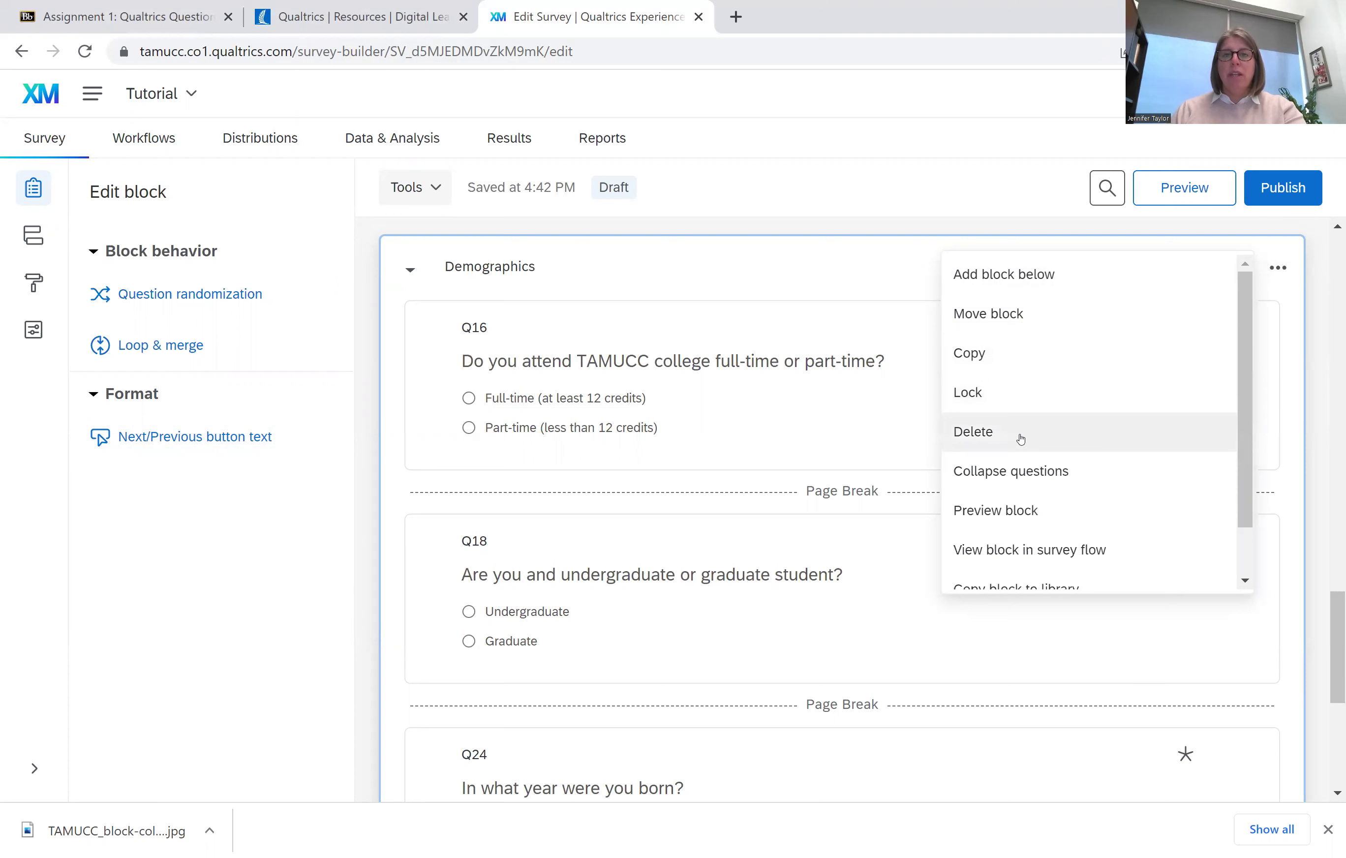
View the Demographics block in the survey flow, and reopen the Tutorial survey in the question editor
scroll(1074, 469, "down", 1)
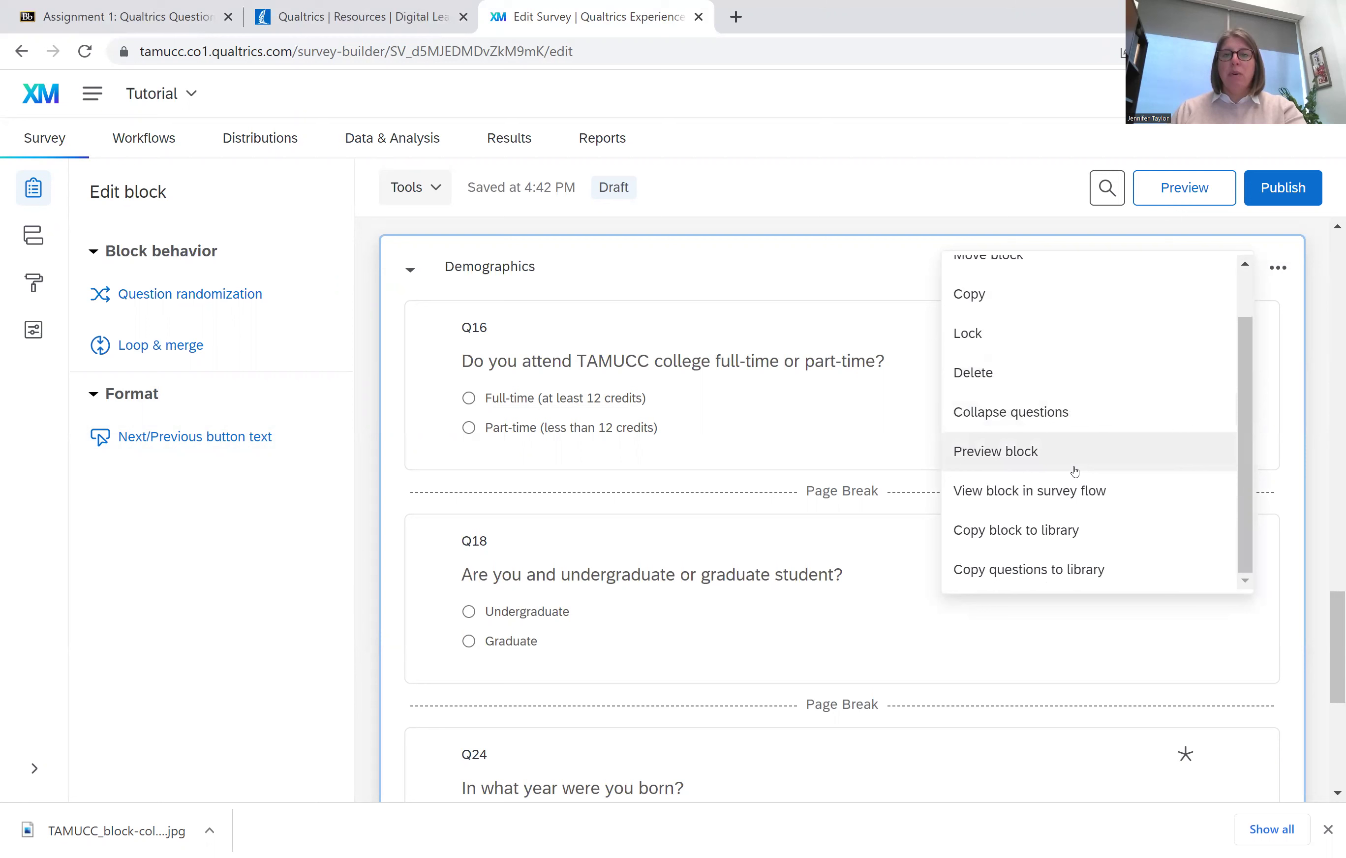
left_click(1085, 501)
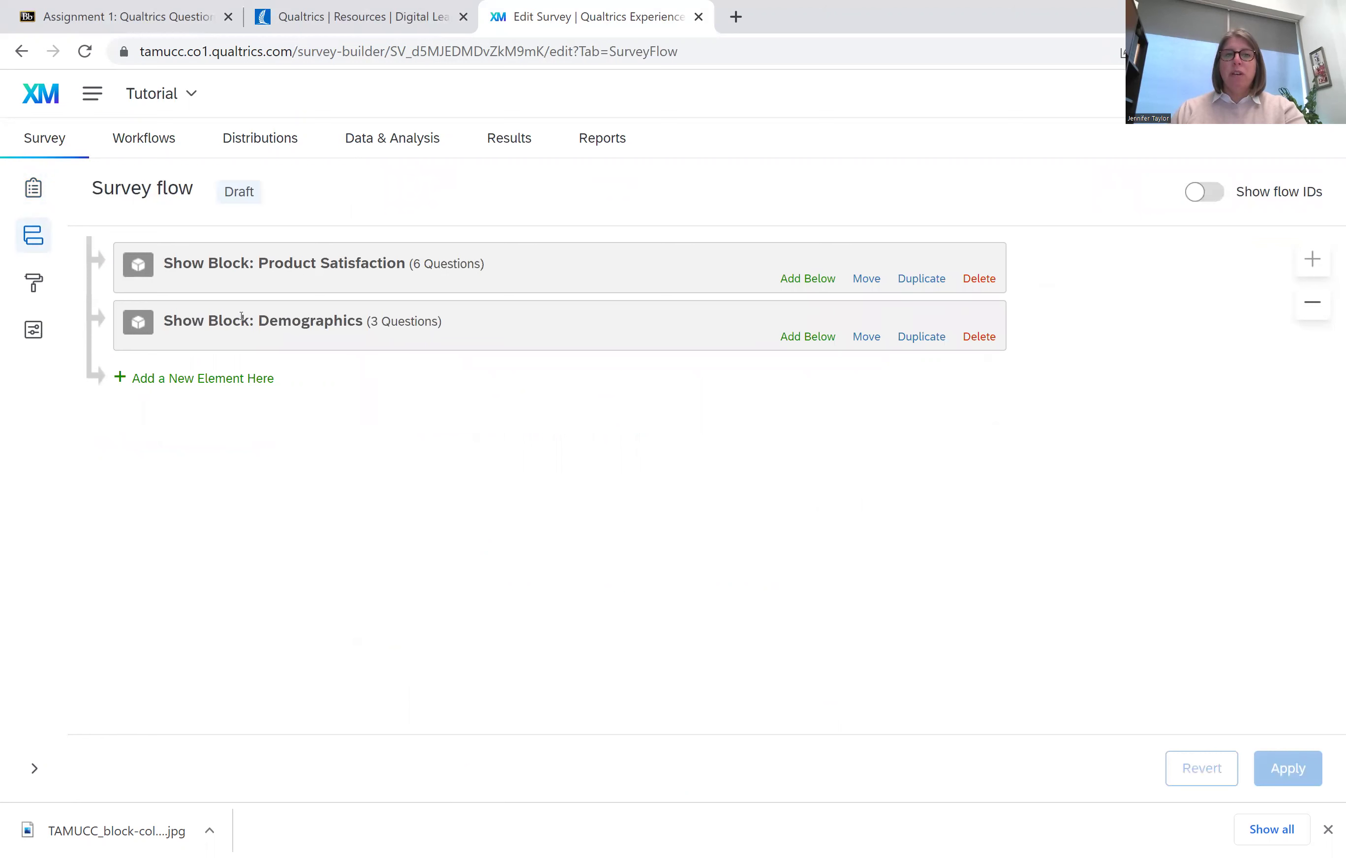
left_click(22, 50)
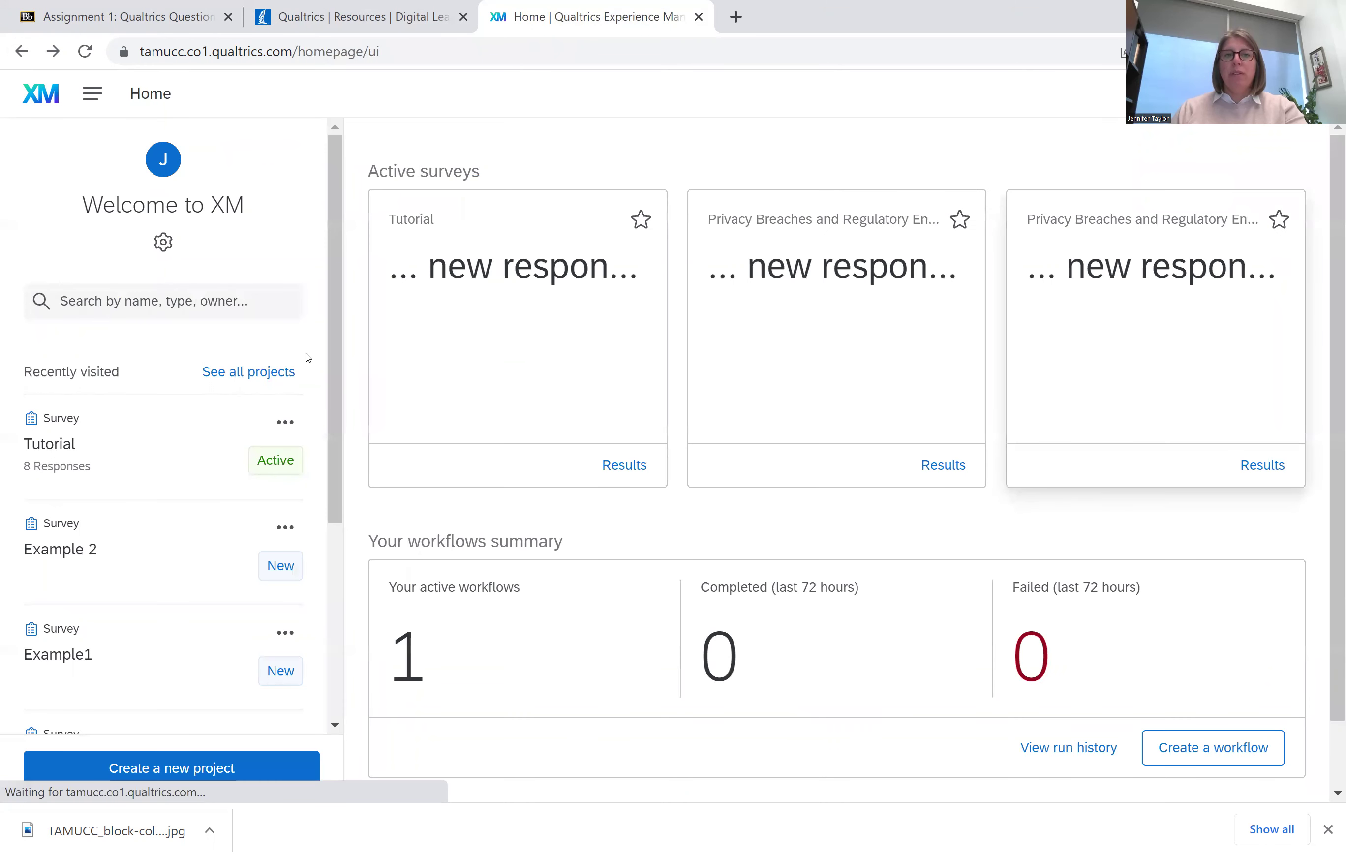
left_click(62, 456)
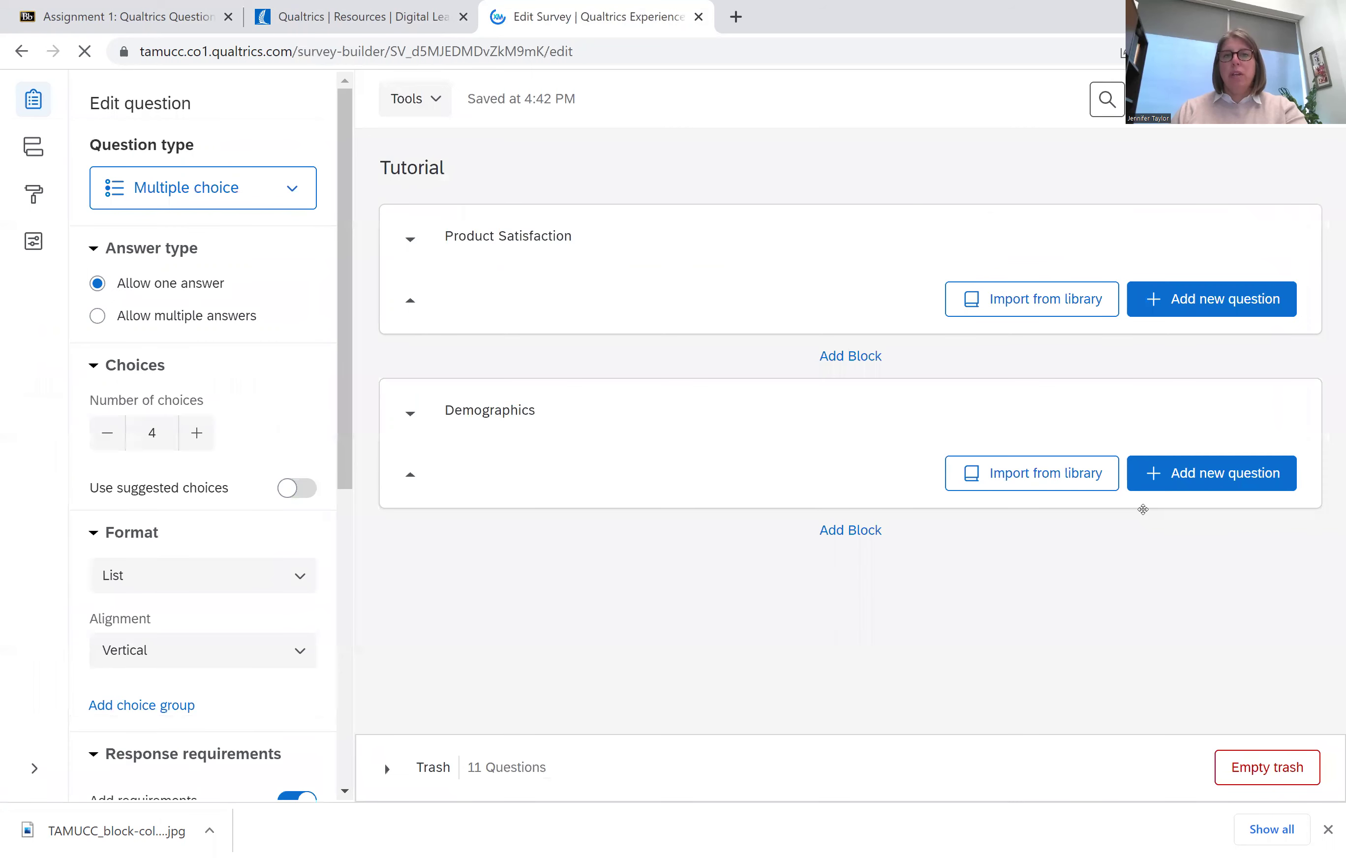
Review the Tutorial survey's questions and the Product Satisfaction block's options without applying any of them
scroll(1145, 514, "down", 8)
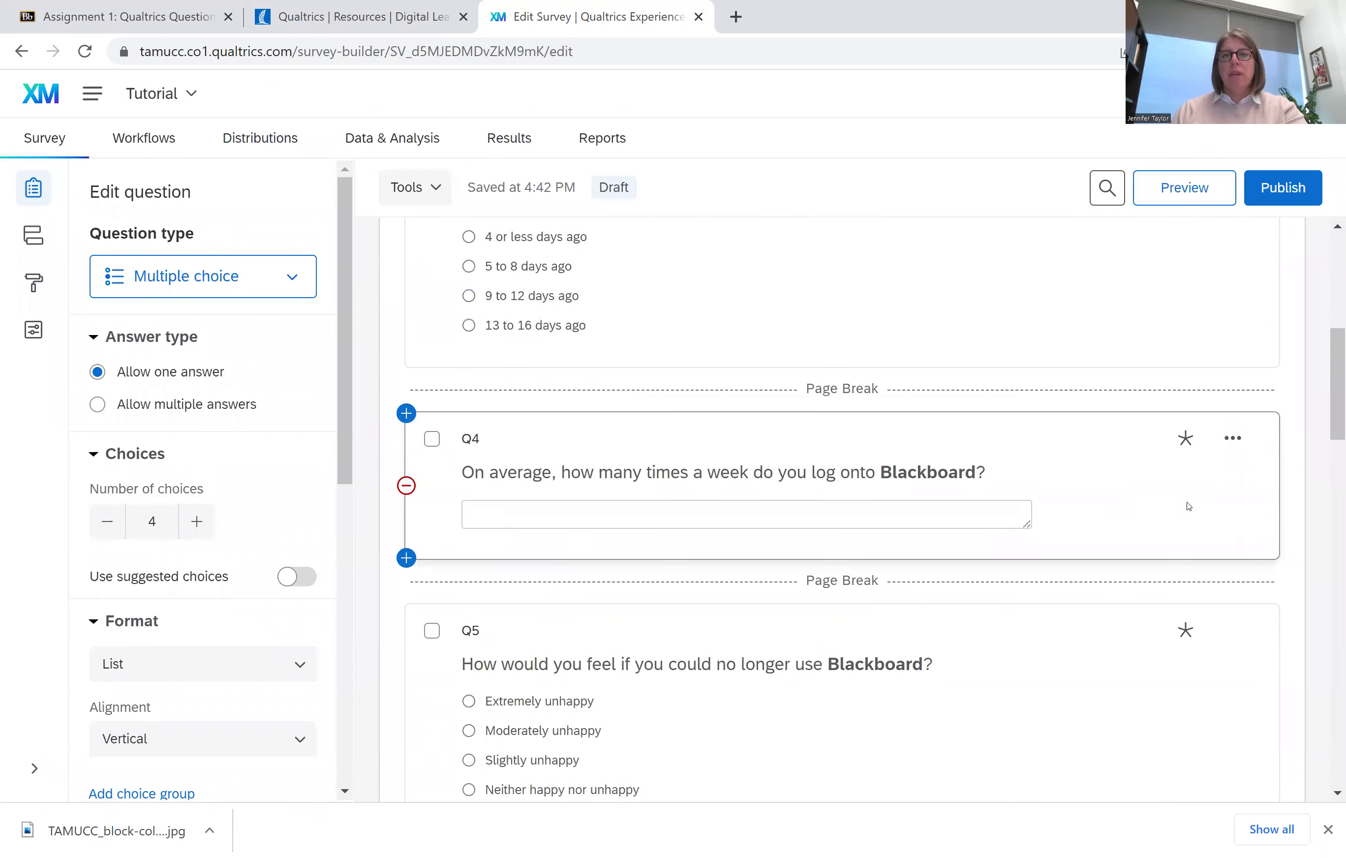
scroll(1239, 331, "up", 8)
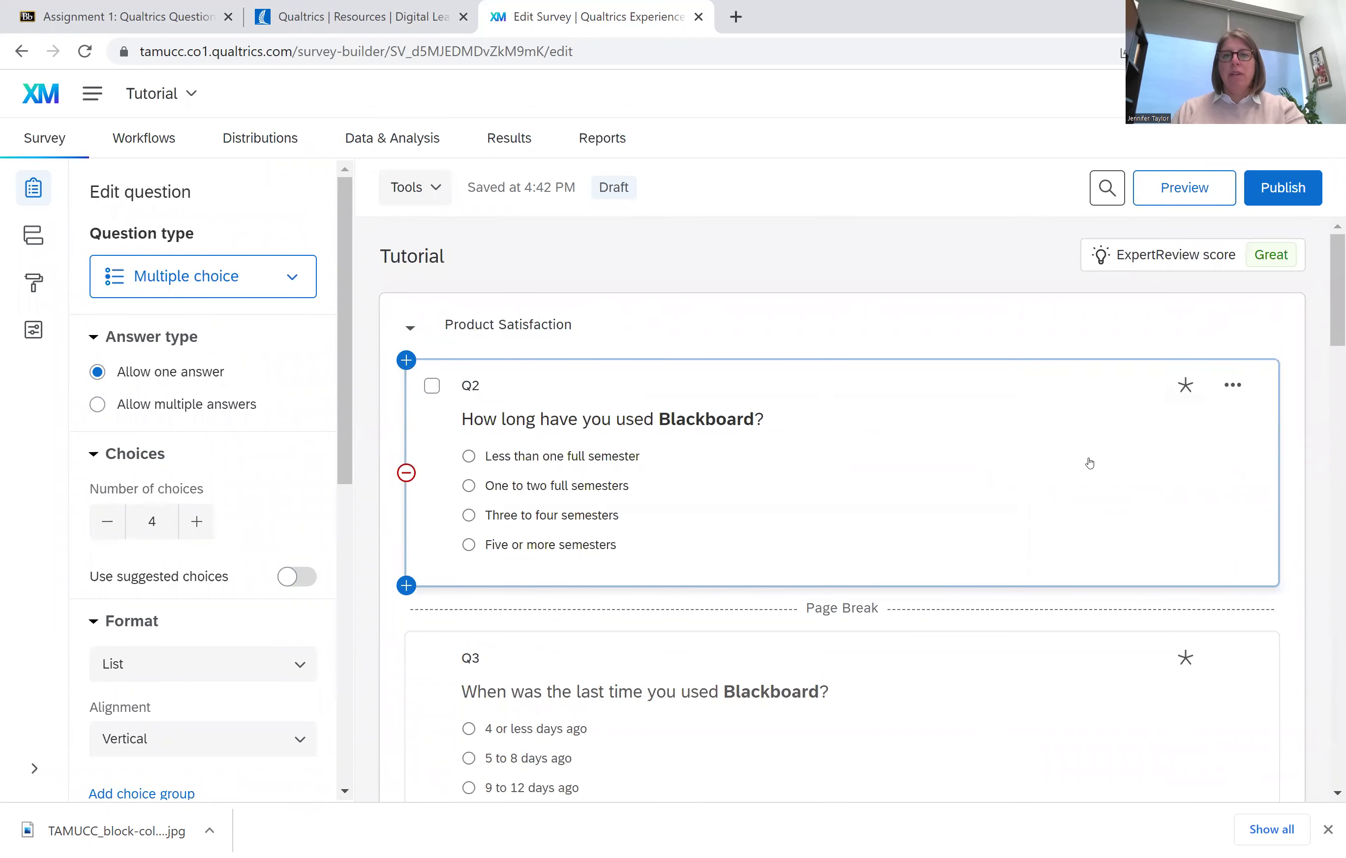
scroll(1063, 609, "down", 2)
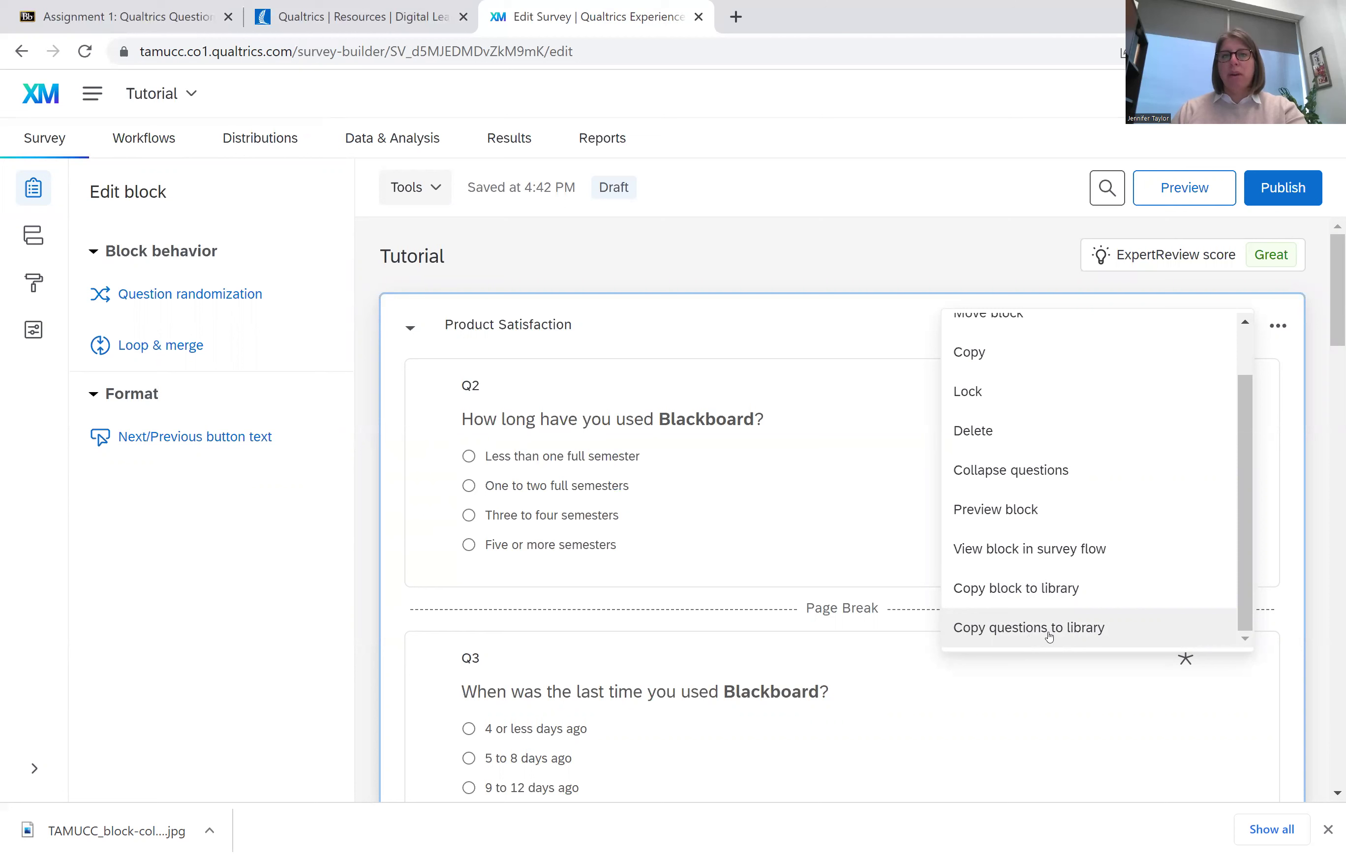
left_click(838, 246)
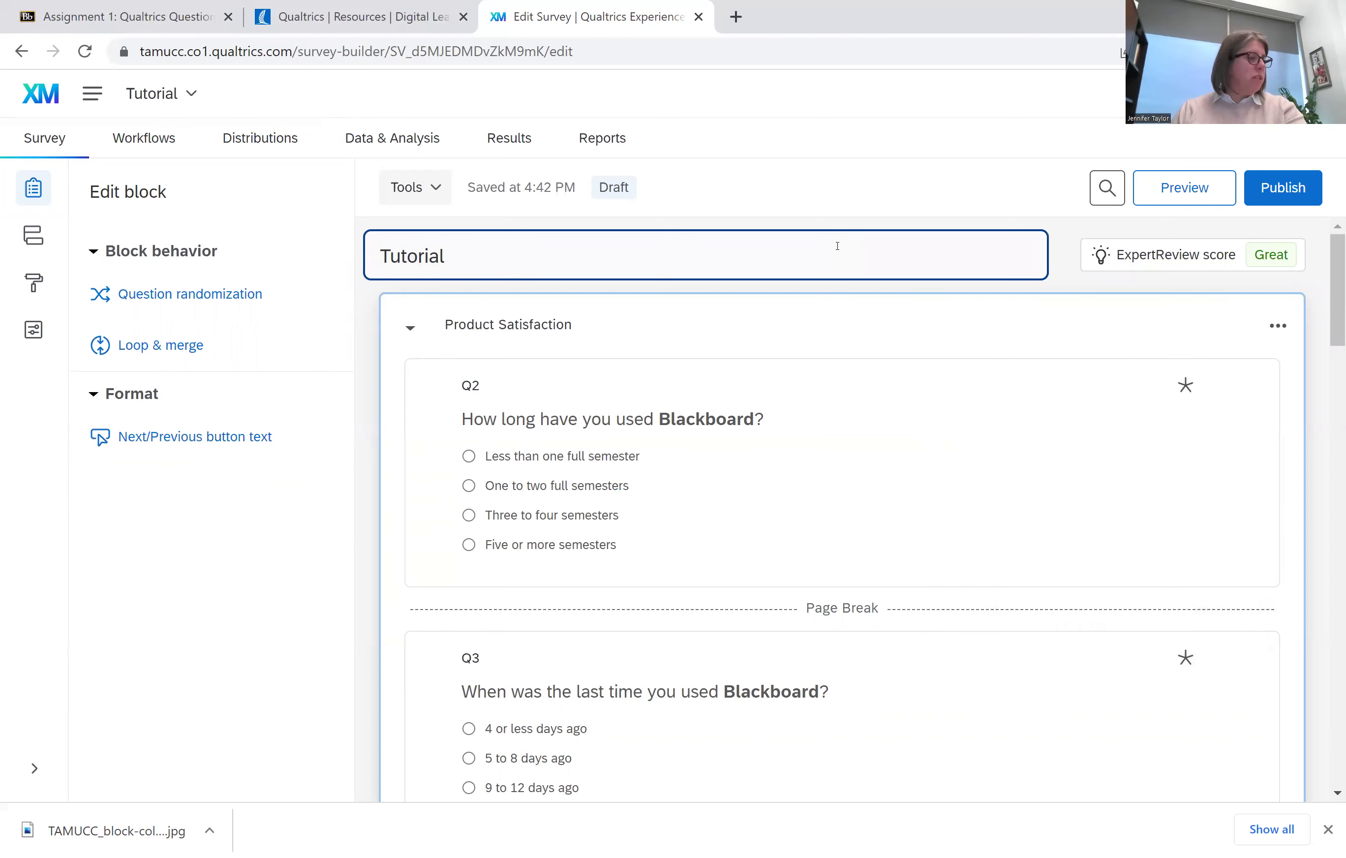